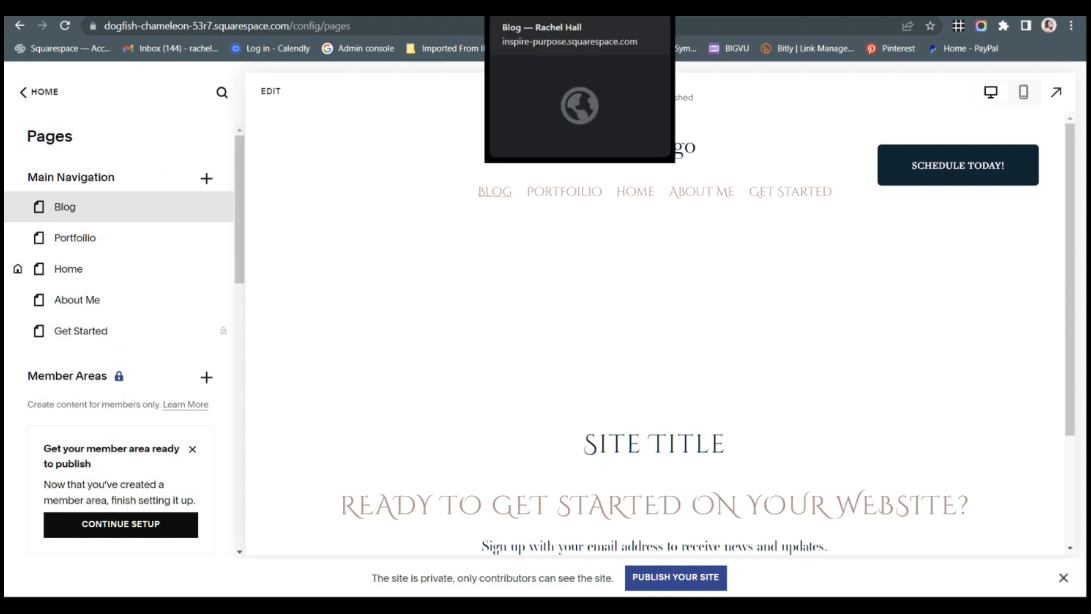
Switch to the Inspire Purpose site and examine its blog page's sidebar, following the About Me graphic's link.
{"action": "left_click", "coordinate": [534, 8]}
{"action": "scroll", "coordinate": [65, 201], "scroll_direction": "up", "scroll_amount": 5}
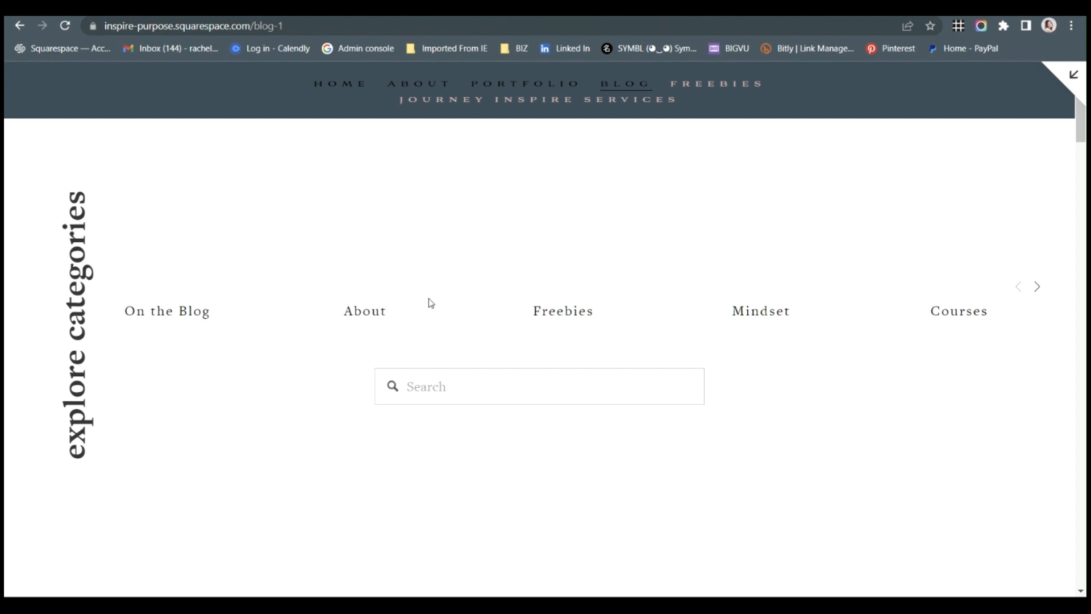
{"action": "scroll", "coordinate": [829, 297], "scroll_direction": "down", "scroll_amount": 15}
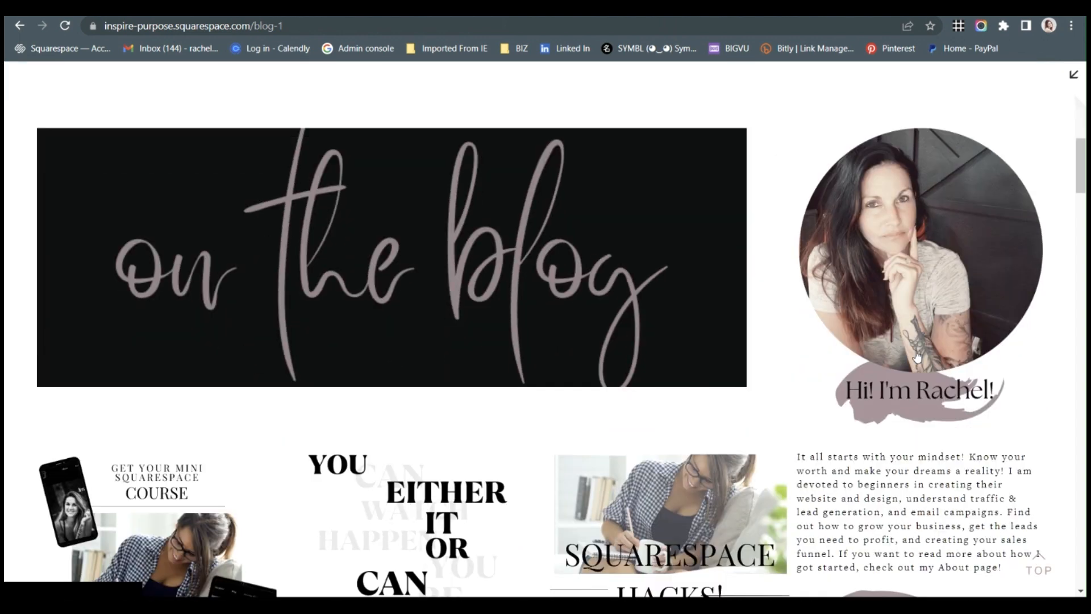
{"action": "scroll", "coordinate": [895, 380], "scroll_direction": "down", "scroll_amount": 4}
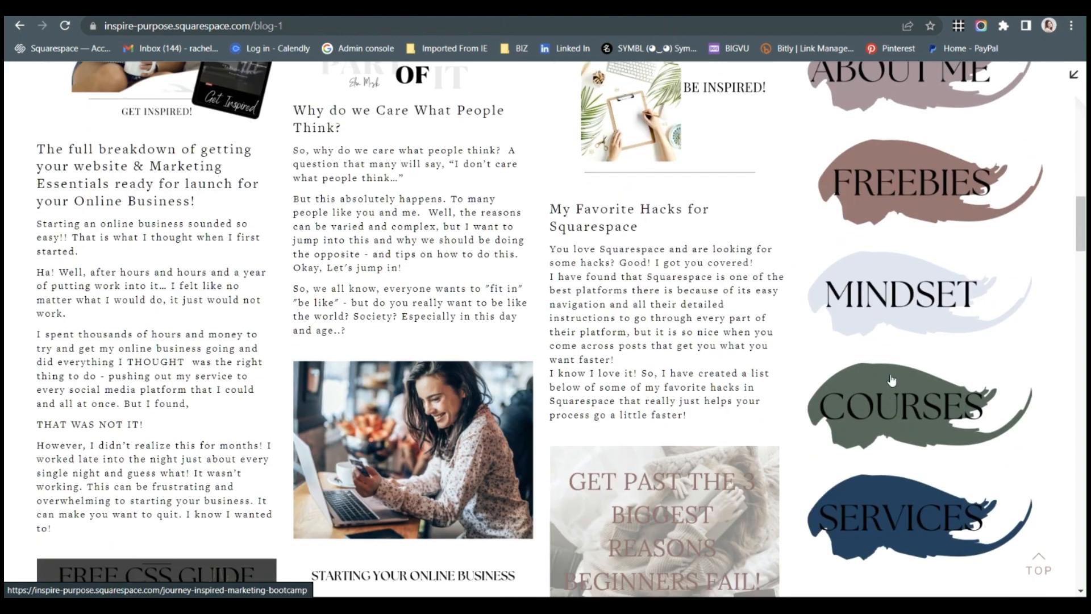
{"action": "scroll", "coordinate": [897, 374], "scroll_direction": "down", "scroll_amount": 6}
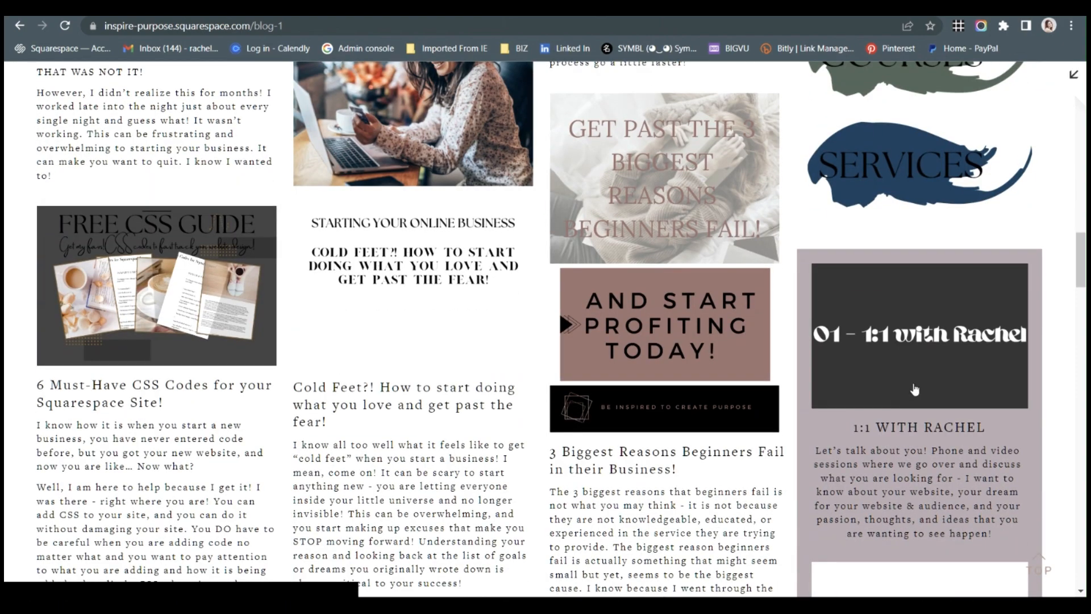
{"action": "scroll", "coordinate": [915, 390], "scroll_direction": "down", "scroll_amount": 5}
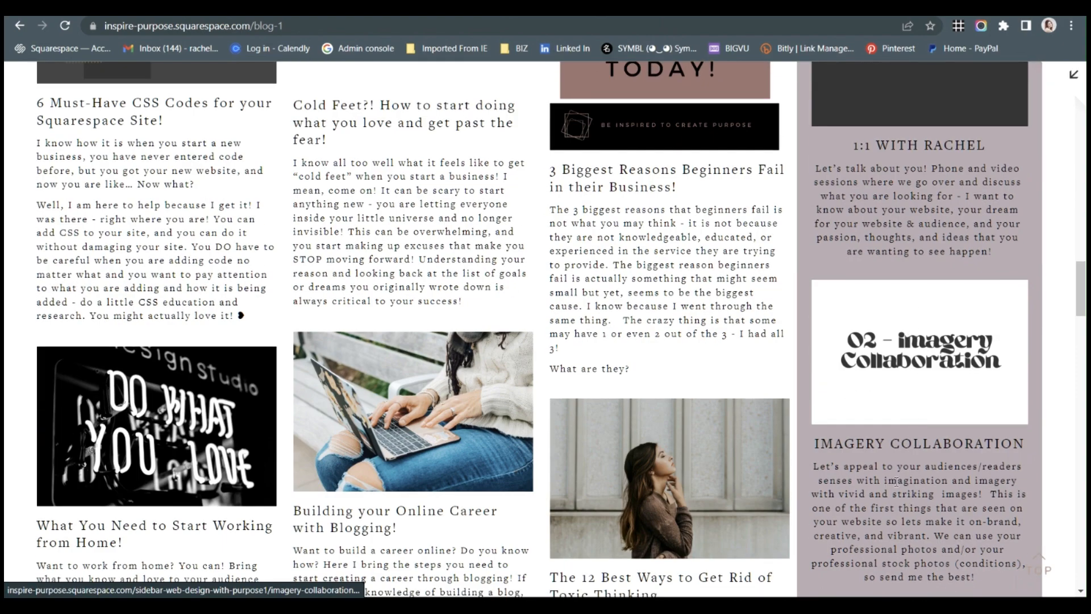
{"action": "scroll", "coordinate": [920, 434], "scroll_direction": "up", "scroll_amount": 15}
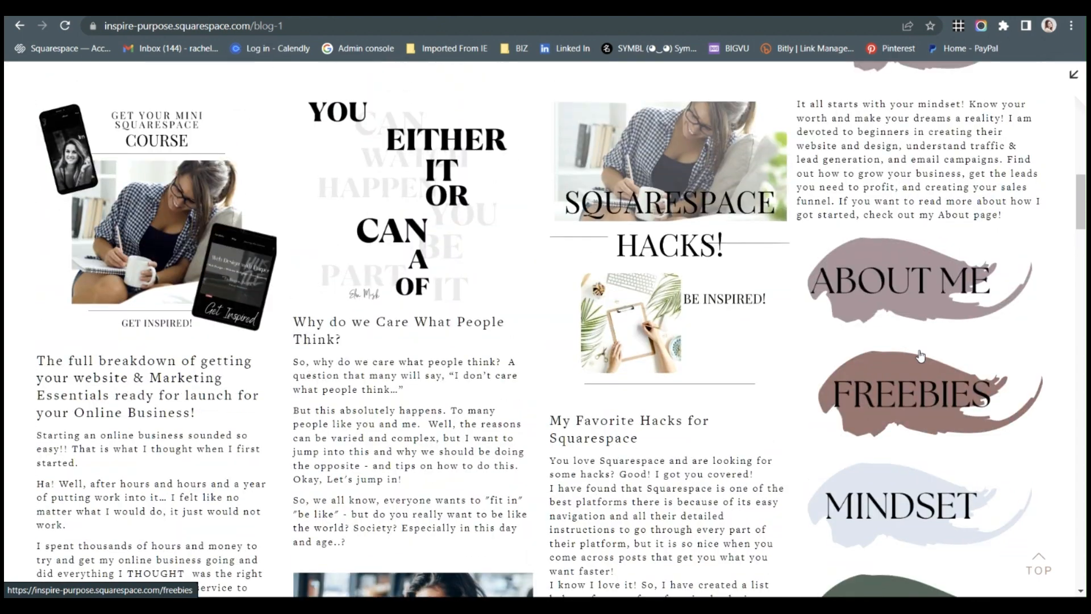
{"action": "left_click", "coordinate": [898, 285]}
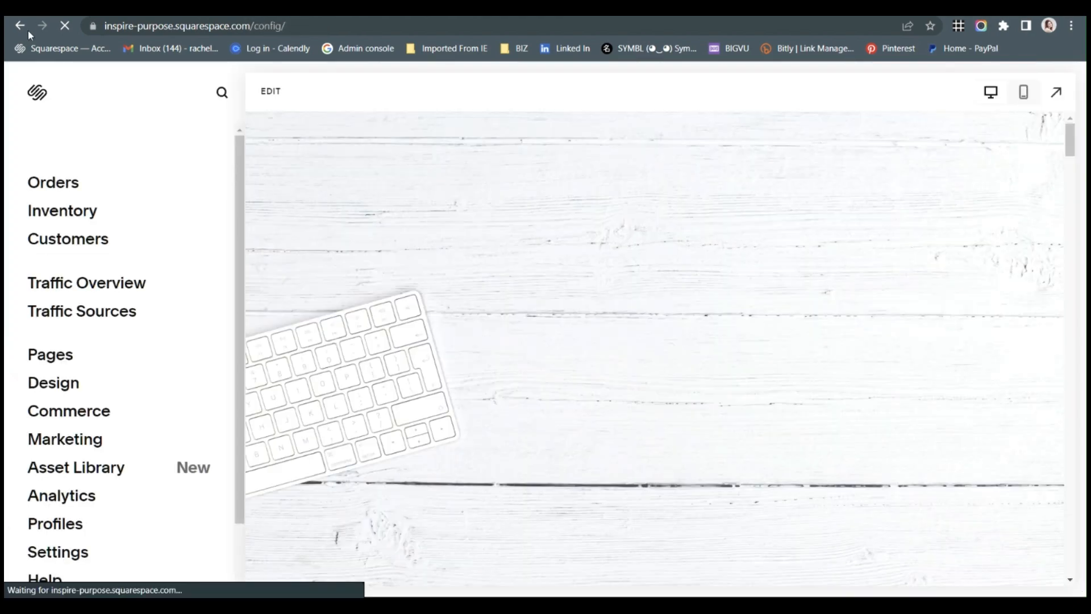
Go back to the Inspire Purpose site's Blog page and view it in the full-width preview.
{"action": "left_click", "coordinate": [57, 353]}
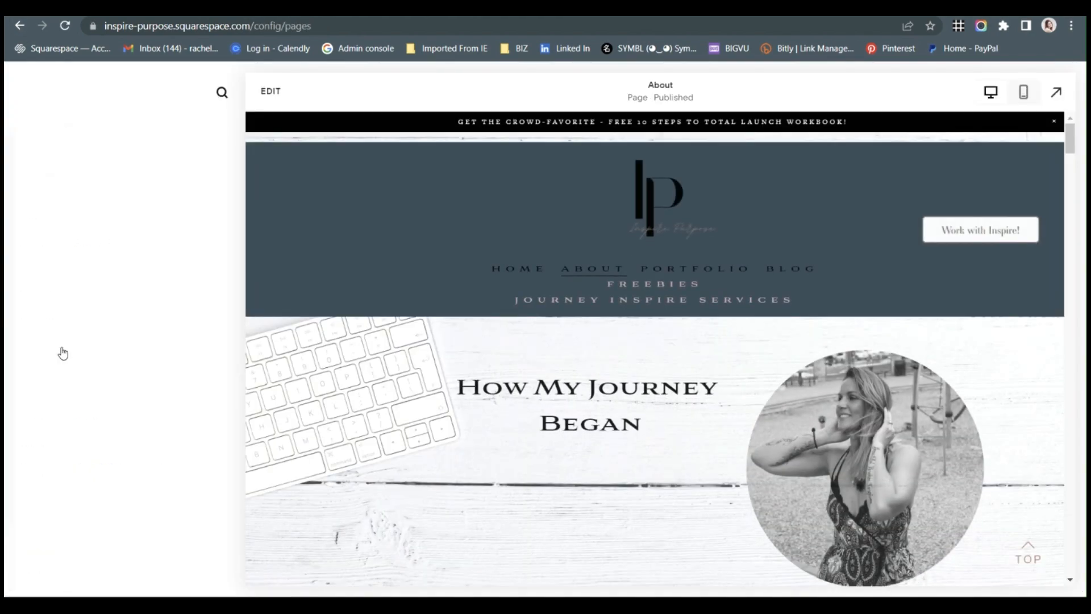
{"action": "left_click", "coordinate": [87, 307]}
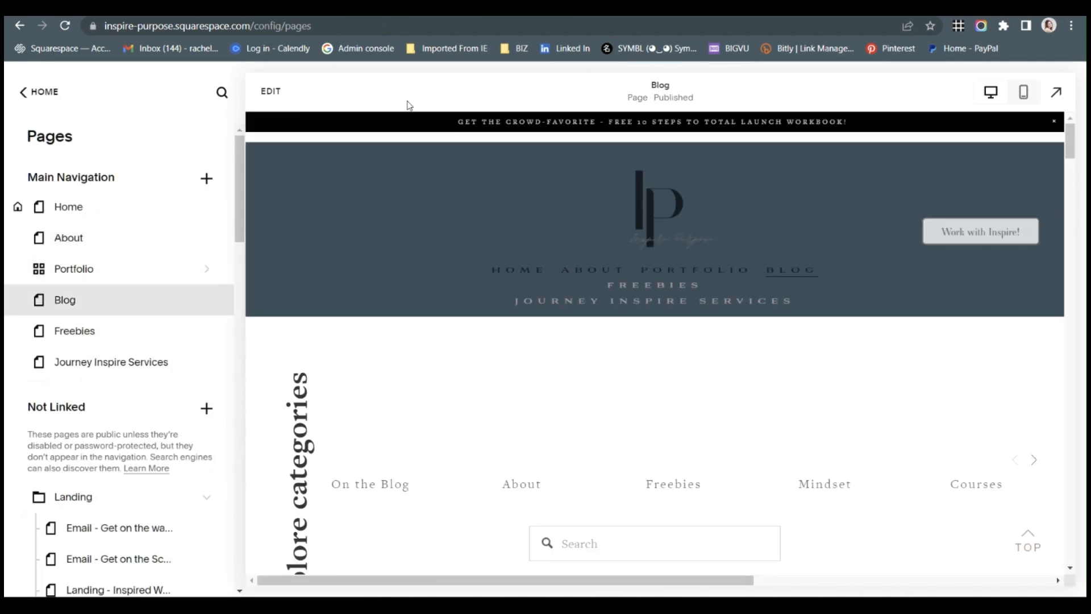
{"action": "left_click", "coordinate": [1057, 94]}
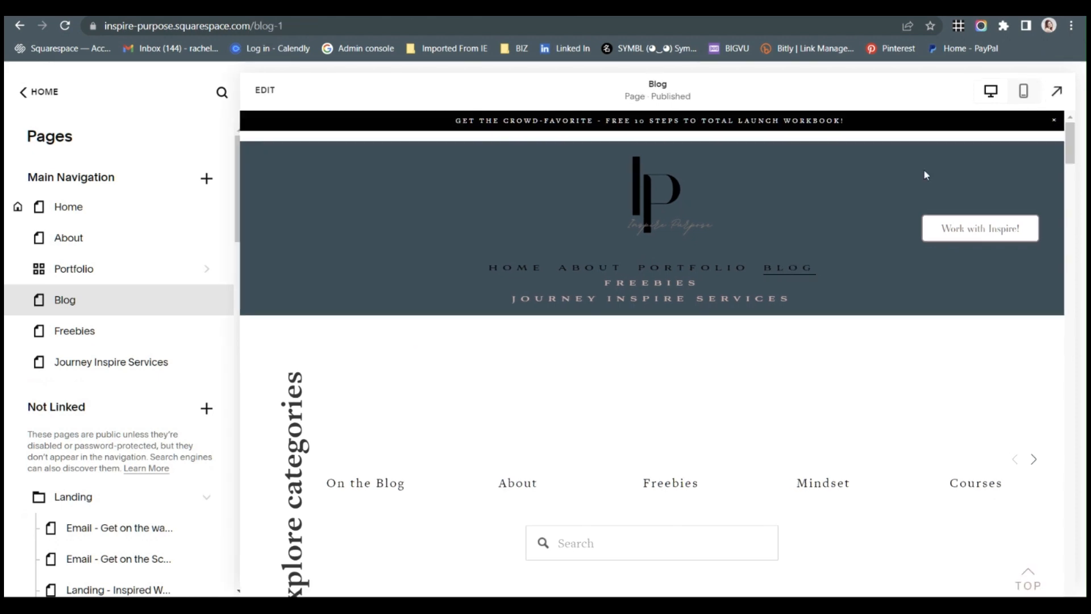
{"action": "scroll", "coordinate": [562, 387], "scroll_direction": "down", "scroll_amount": 5}
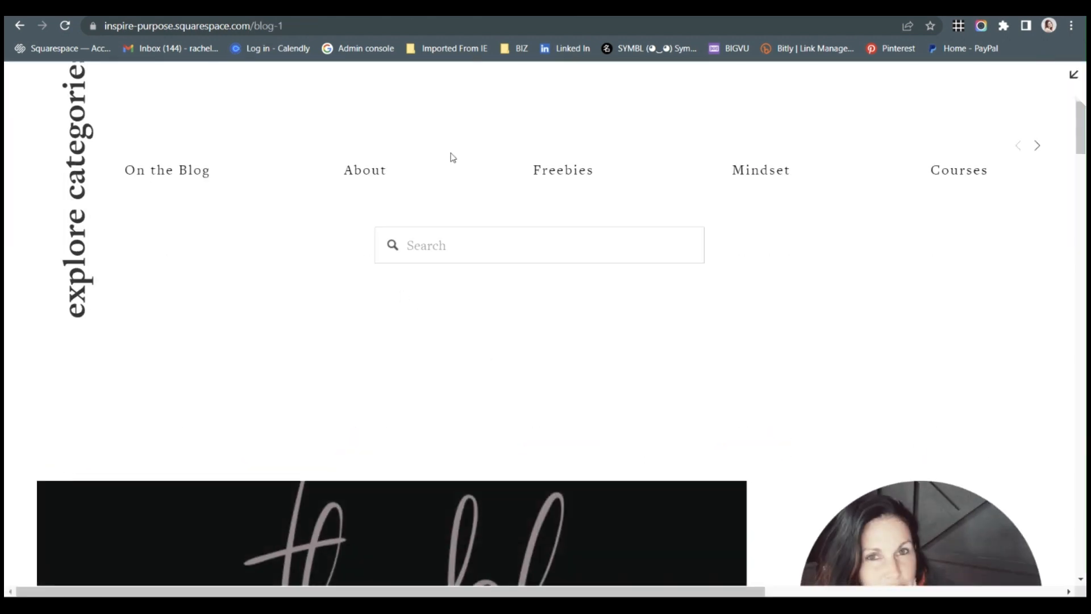
Switch back to the dogfish-chameleon site and open the Sidebar1 blog collection among the unlinked pages.
{"action": "left_click", "coordinate": [124, 8]}
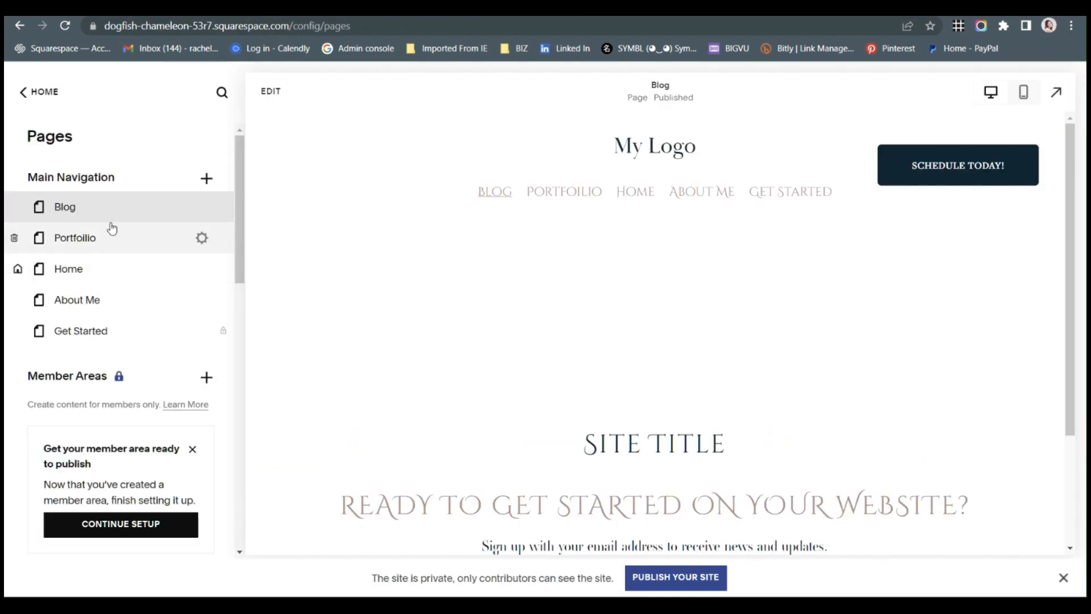
{"action": "scroll", "coordinate": [108, 272], "scroll_direction": "down", "scroll_amount": 5}
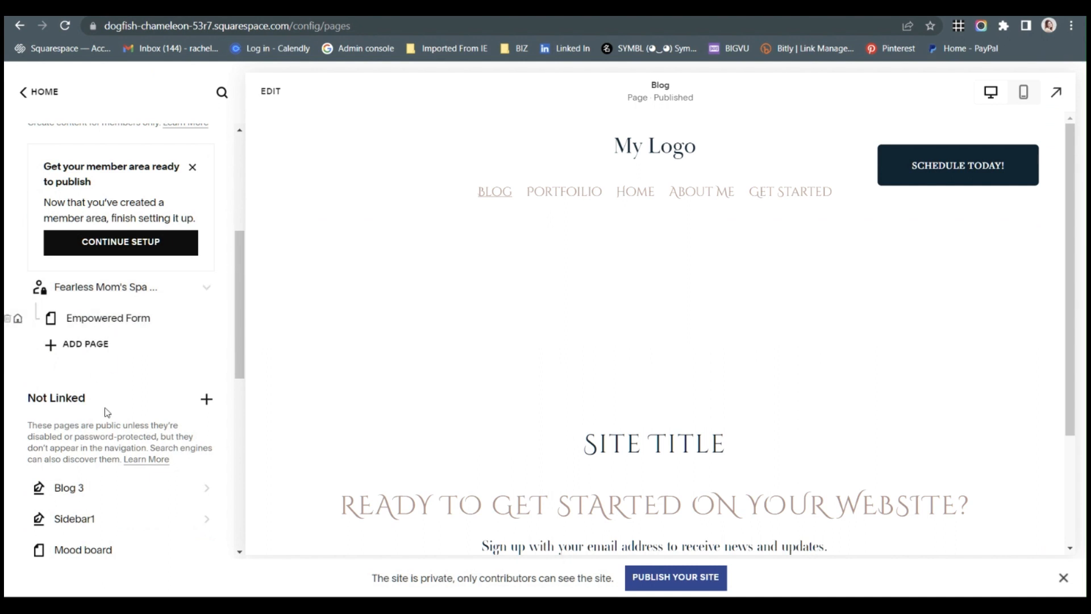
{"action": "scroll", "coordinate": [106, 412], "scroll_direction": "down", "scroll_amount": 3}
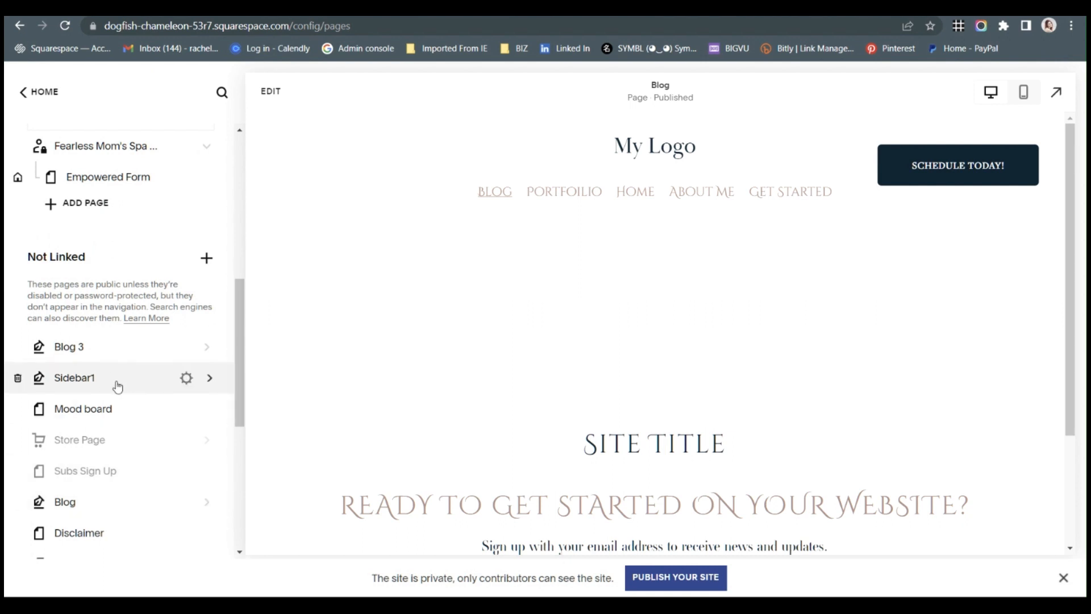
{"action": "left_click", "coordinate": [205, 260]}
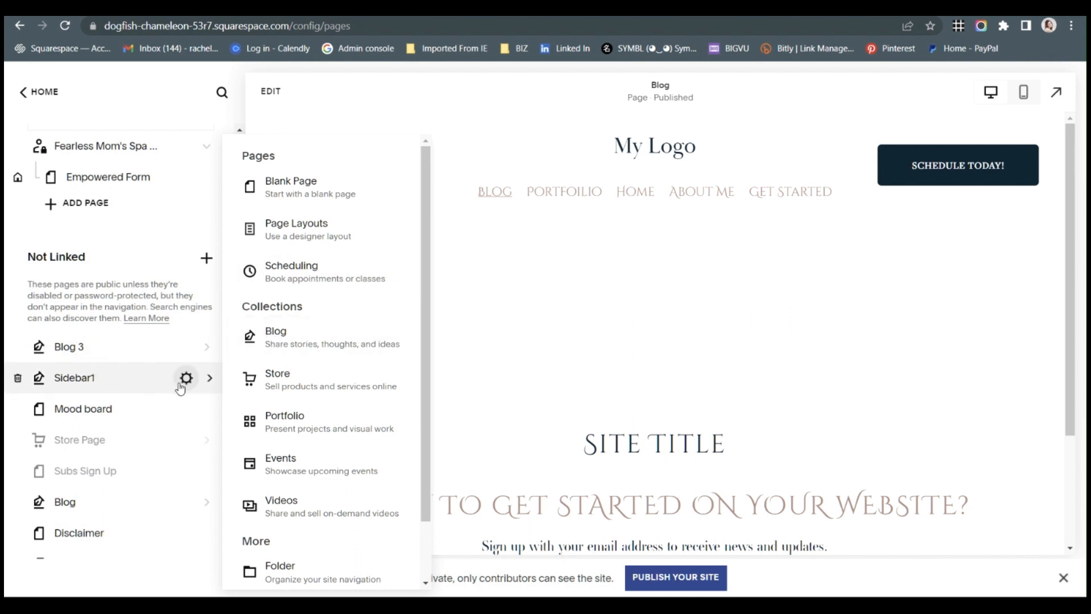
{"action": "left_click", "coordinate": [149, 381]}
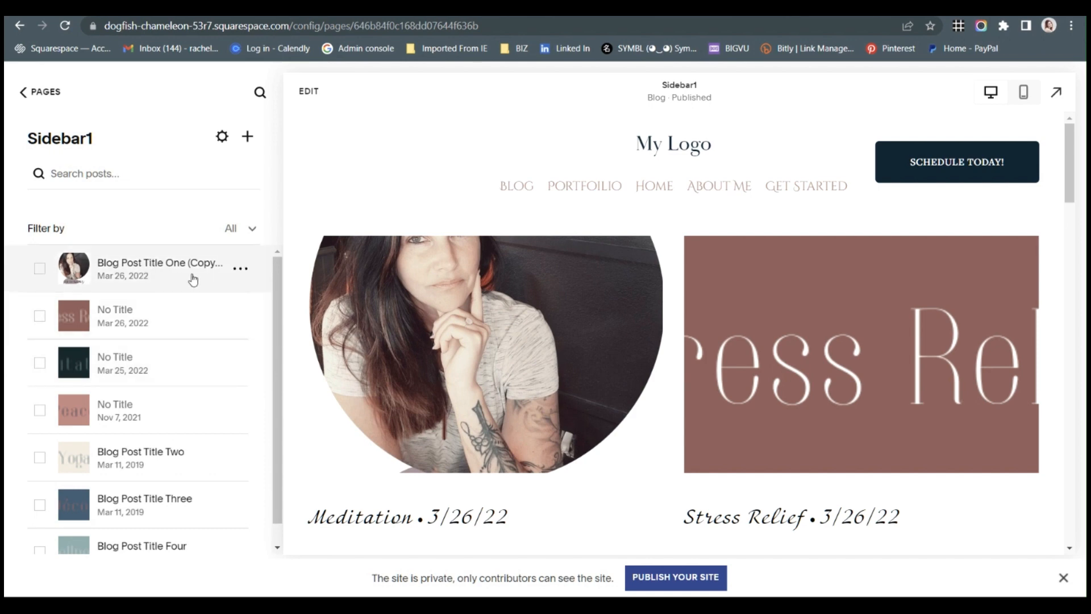
Review the content settings of the first Sidebar1 post, including its excerpt and post URL, and close them.
{"action": "left_click", "coordinate": [240, 268]}
{"action": "left_click", "coordinate": [234, 301]}
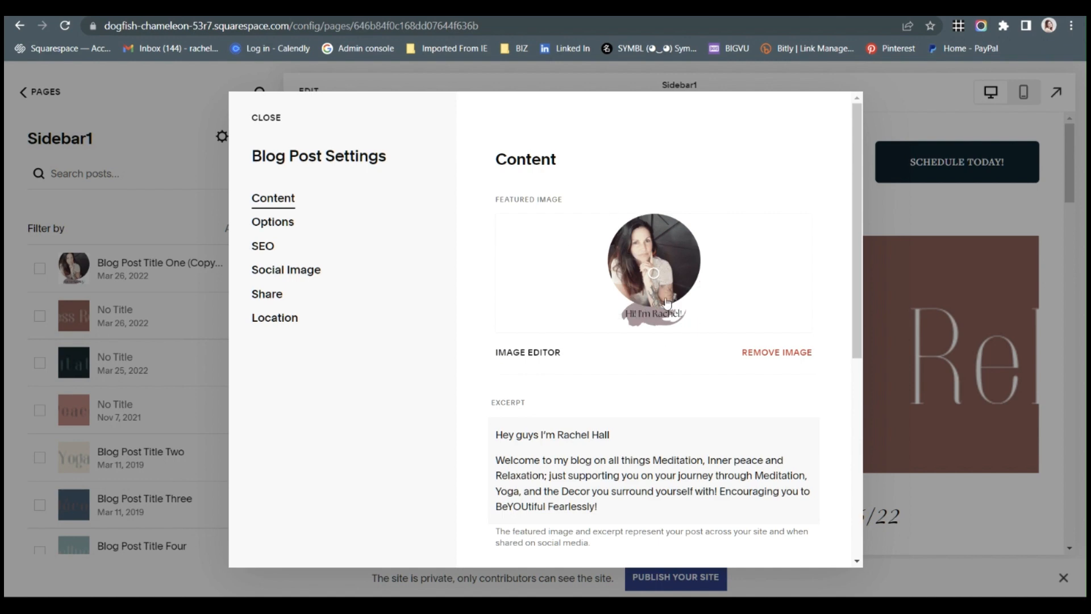
{"action": "scroll", "coordinate": [586, 452], "scroll_direction": "down", "scroll_amount": 3}
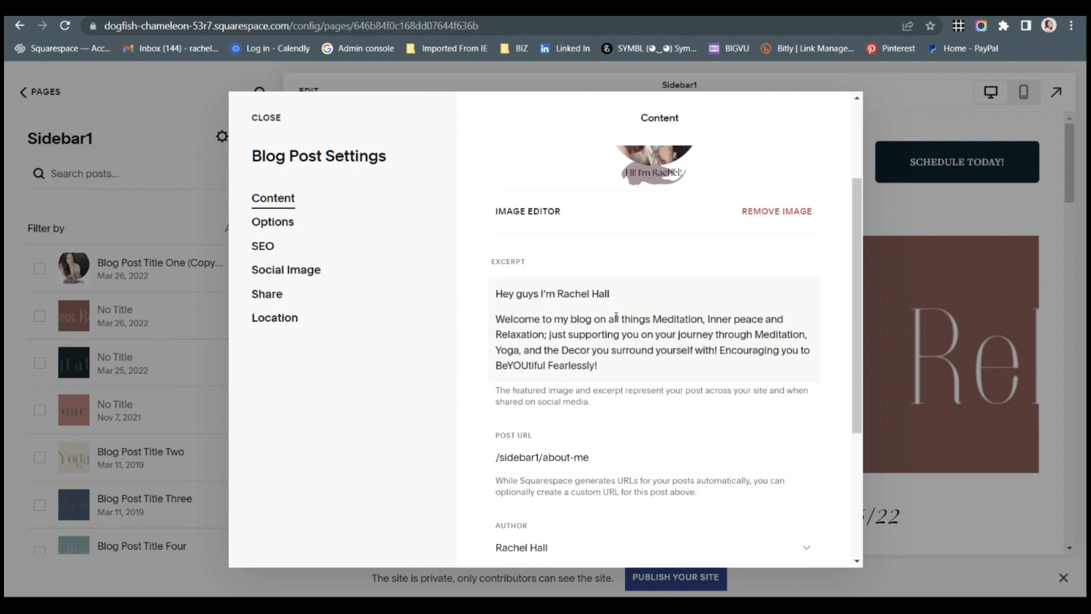
{"action": "scroll", "coordinate": [635, 370], "scroll_direction": "down", "scroll_amount": 1}
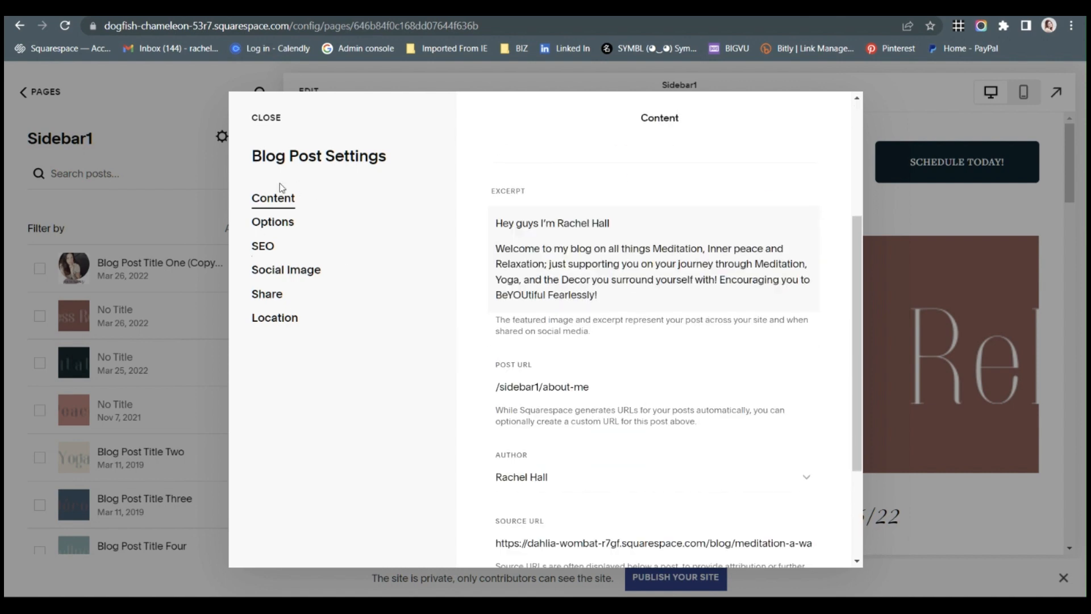
{"action": "left_click", "coordinate": [157, 318]}
{"action": "left_click", "coordinate": [163, 368]}
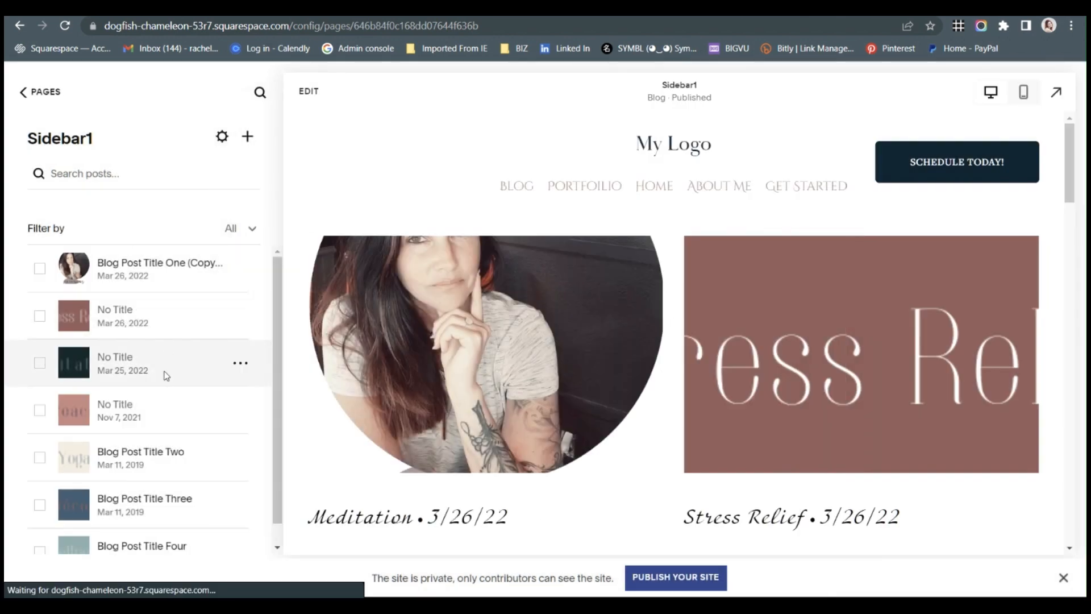
Display the first Sidebar1 post and check the featured image and excerpt in its settings.
{"action": "left_click", "coordinate": [165, 273]}
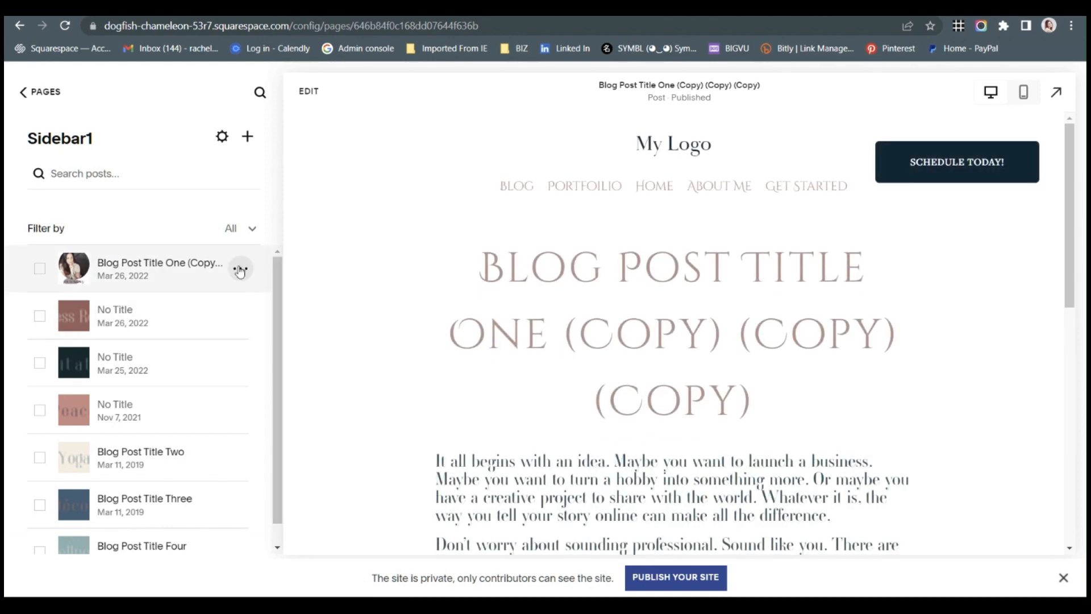
{"action": "left_click", "coordinate": [240, 269]}
{"action": "left_click", "coordinate": [237, 297]}
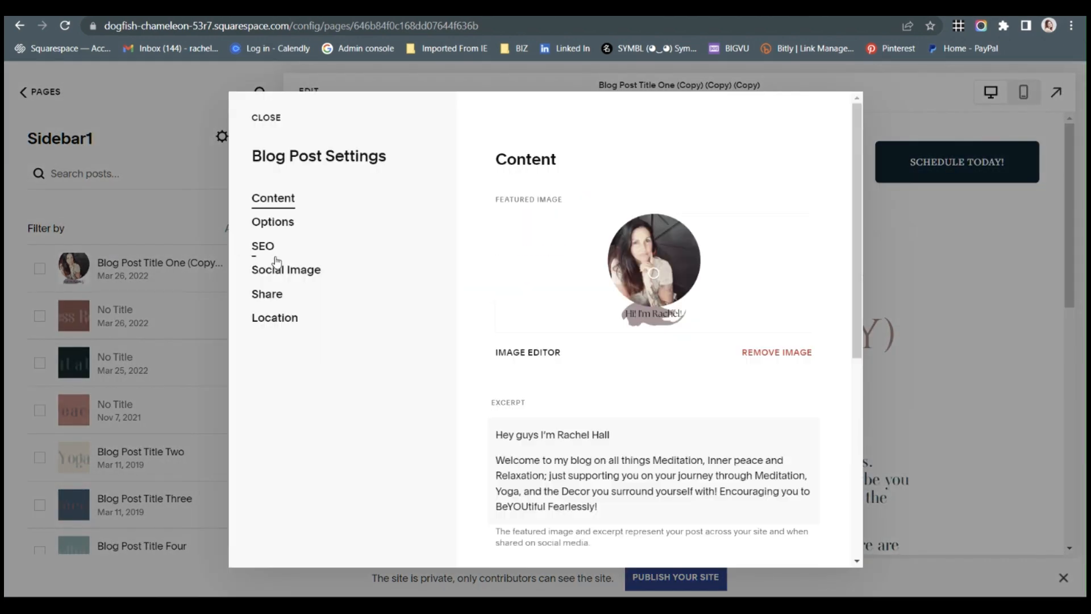
{"action": "scroll", "coordinate": [619, 394], "scroll_direction": "down", "scroll_amount": 3}
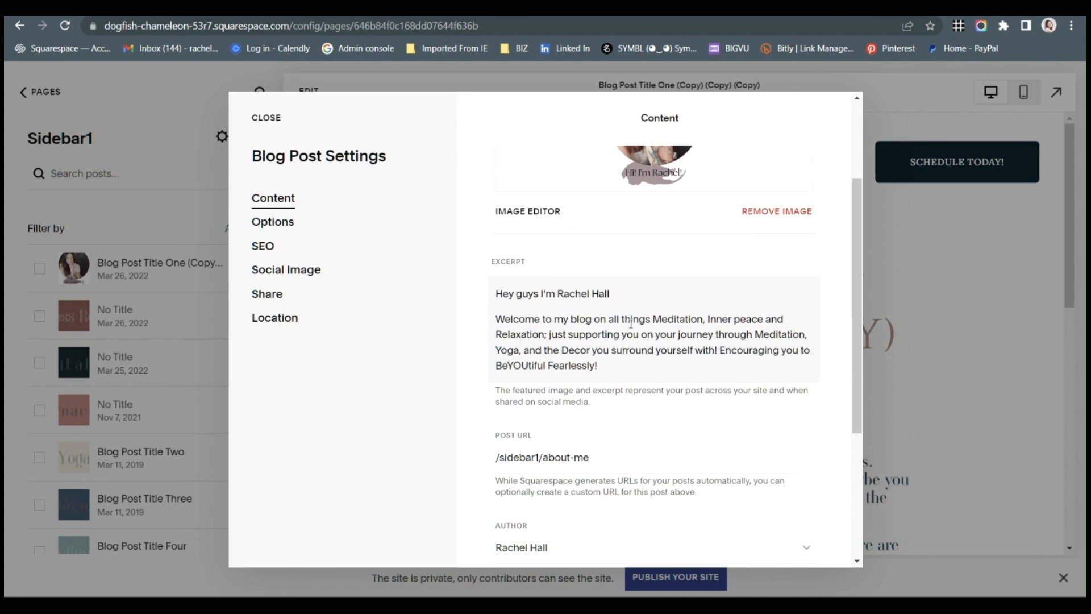
{"action": "scroll", "coordinate": [620, 214], "scroll_direction": "up", "scroll_amount": 3}
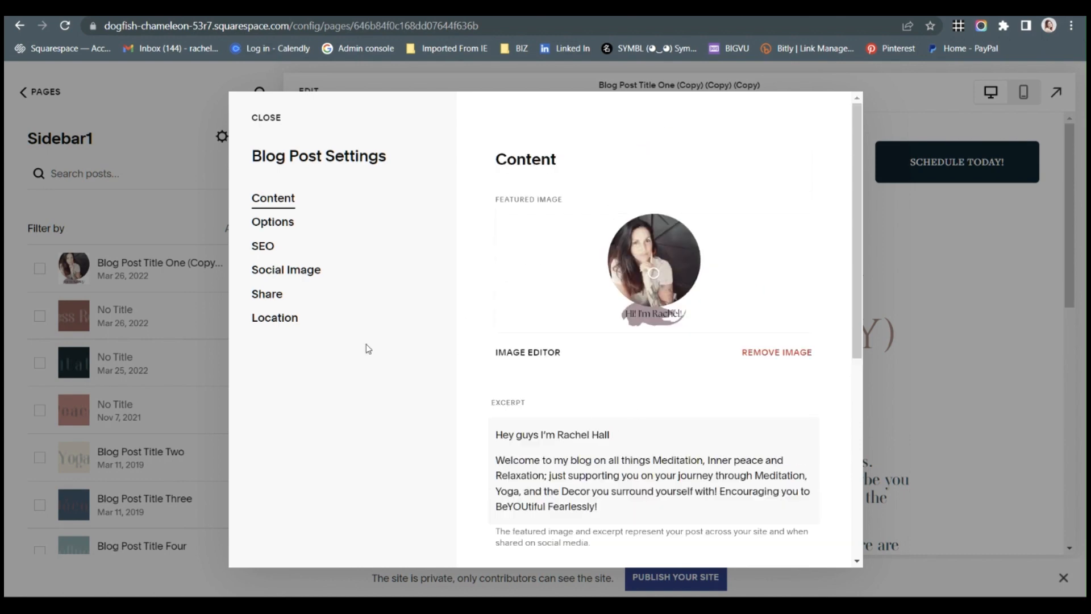
{"action": "left_click", "coordinate": [144, 223]}
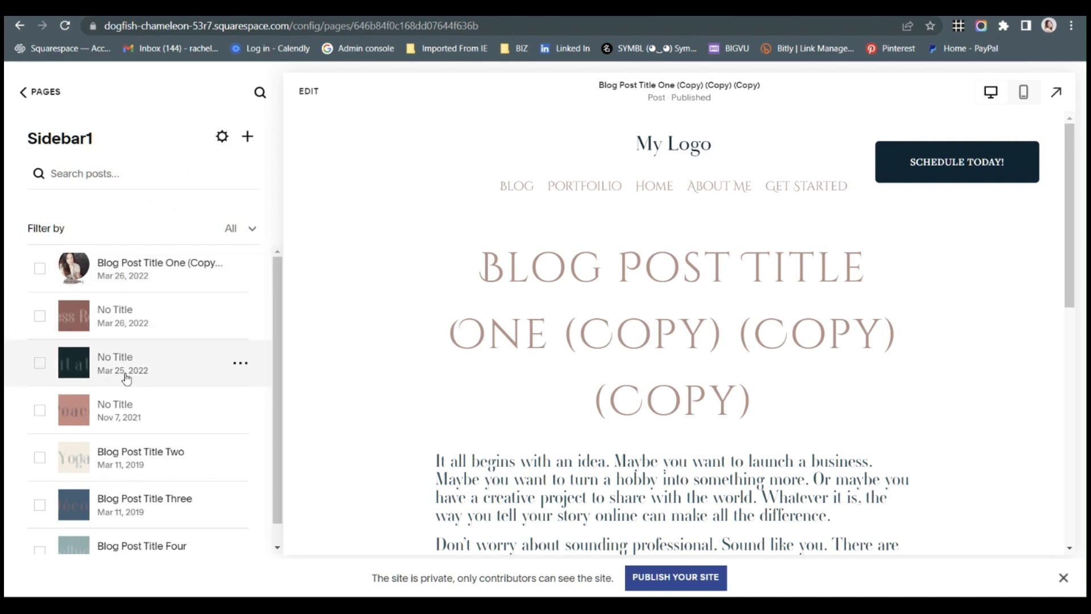
Look over the Sidebar1 post list and examine the first post's featured image, excerpt, post URL and source URL link option.
{"action": "scroll", "coordinate": [132, 437], "scroll_direction": "down", "scroll_amount": 1}
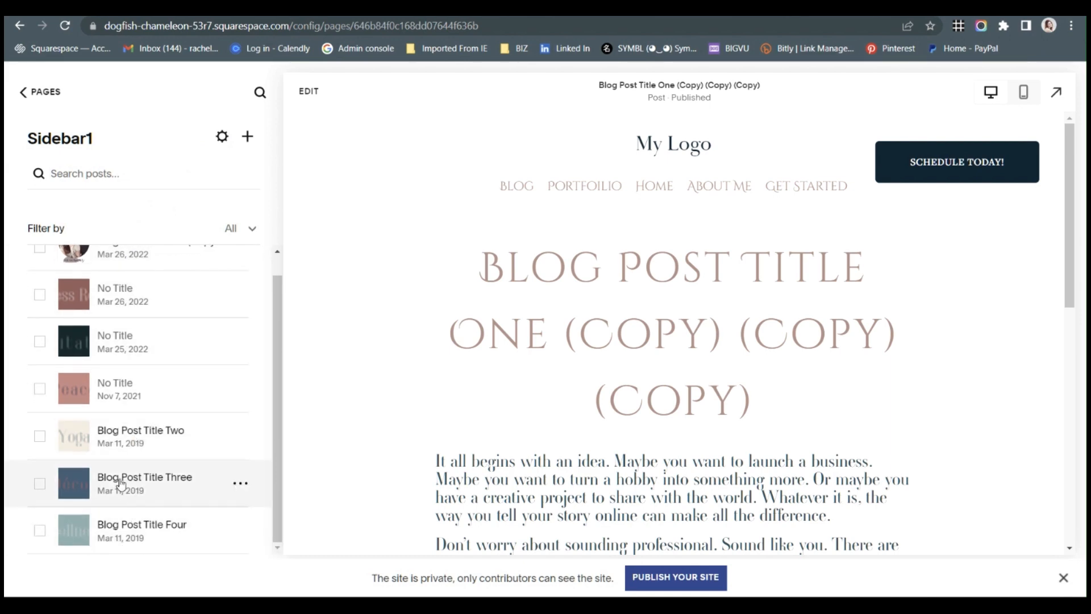
{"action": "scroll", "coordinate": [120, 350], "scroll_direction": "up", "scroll_amount": 1}
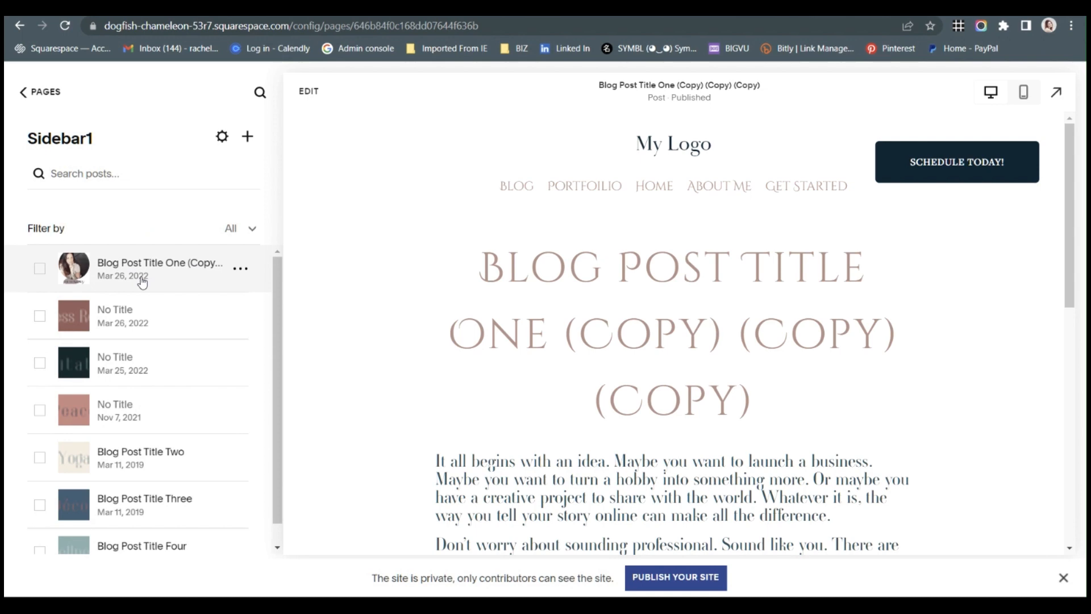
{"action": "left_click", "coordinate": [241, 269]}
{"action": "left_click", "coordinate": [237, 298]}
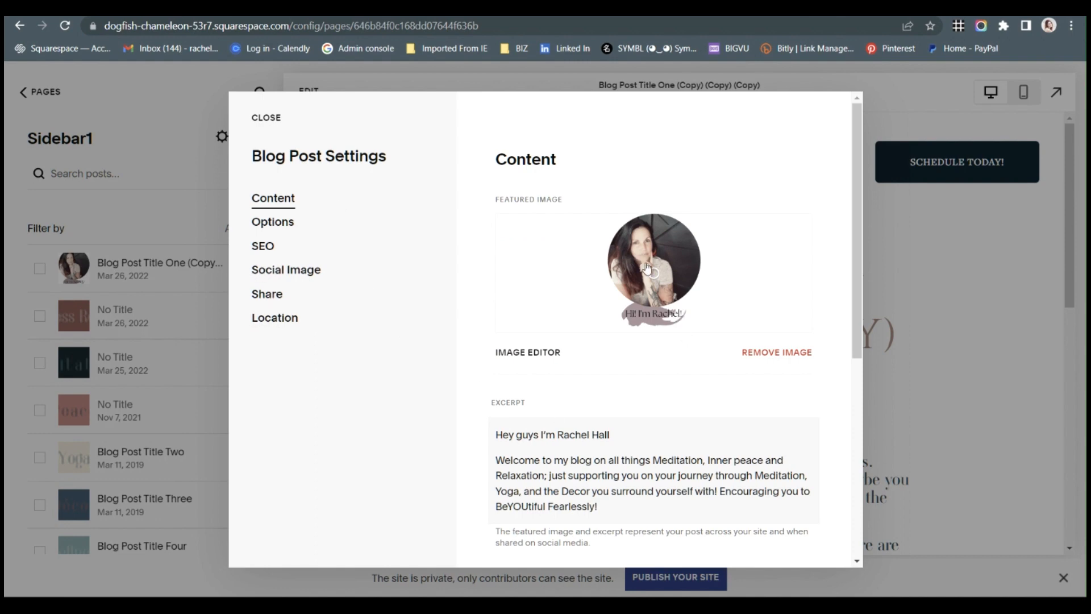
{"action": "scroll", "coordinate": [572, 417], "scroll_direction": "down", "scroll_amount": 6}
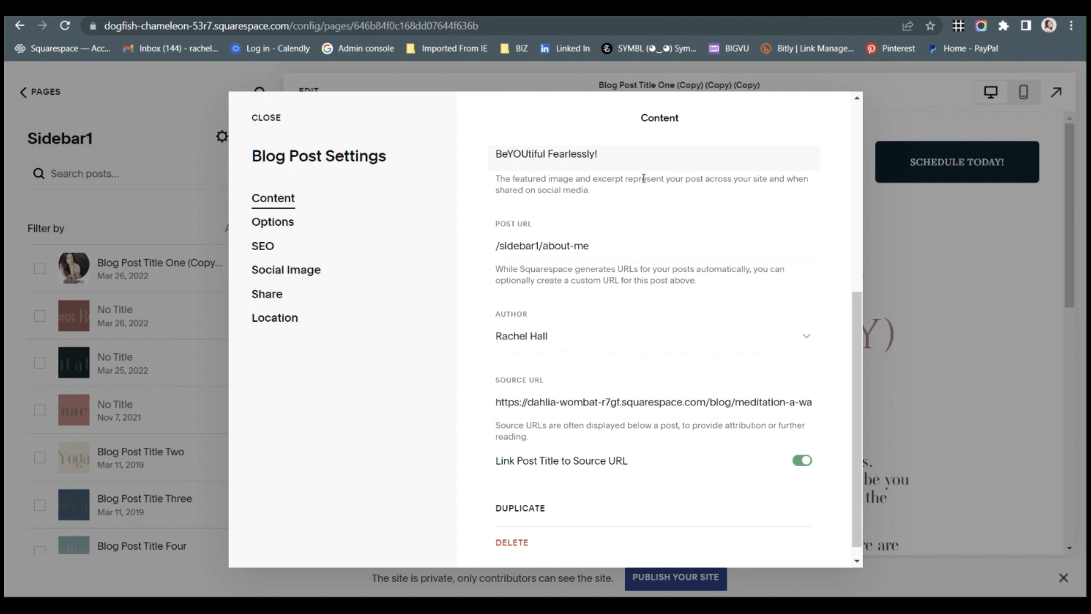
{"action": "scroll", "coordinate": [644, 179], "scroll_direction": "up", "scroll_amount": 4}
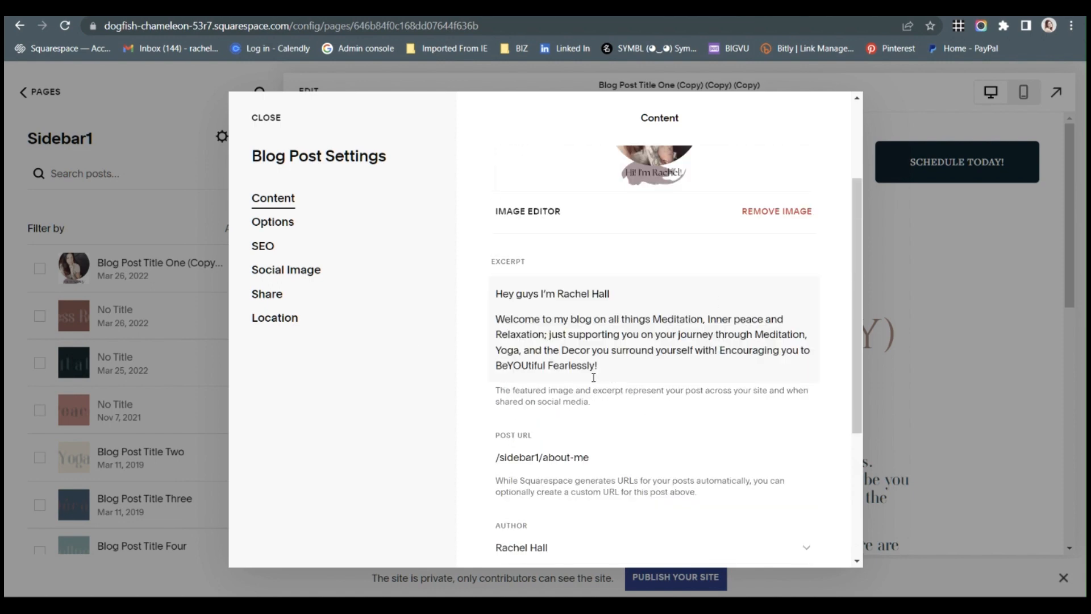
{"action": "scroll", "coordinate": [577, 309], "scroll_direction": "up", "scroll_amount": 2}
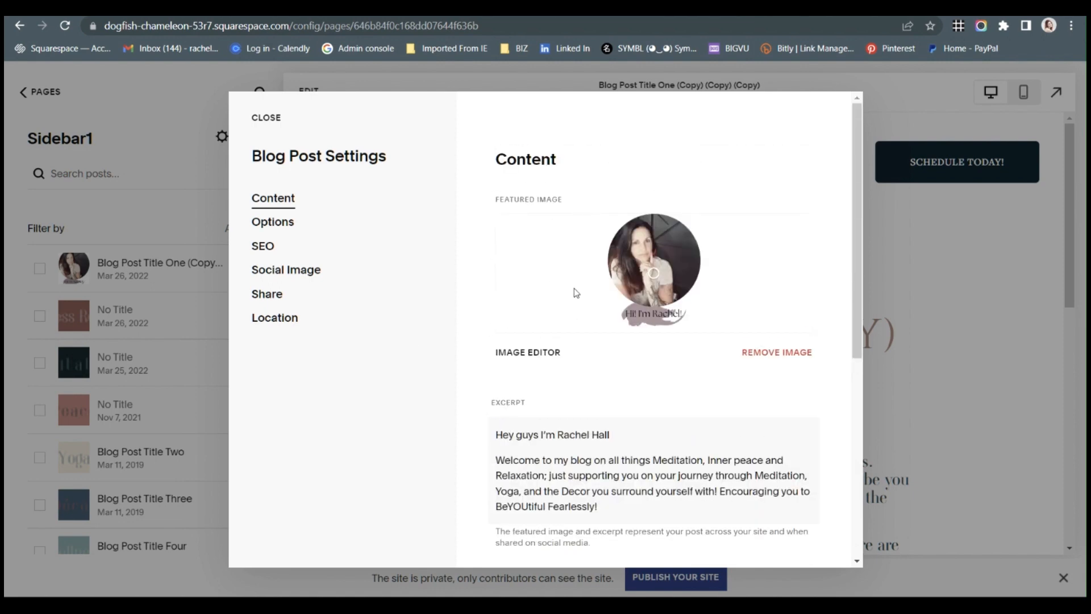
{"action": "scroll", "coordinate": [575, 292], "scroll_direction": "down", "scroll_amount": 4}
{"action": "scroll", "coordinate": [586, 366], "scroll_direction": "down", "scroll_amount": 2}
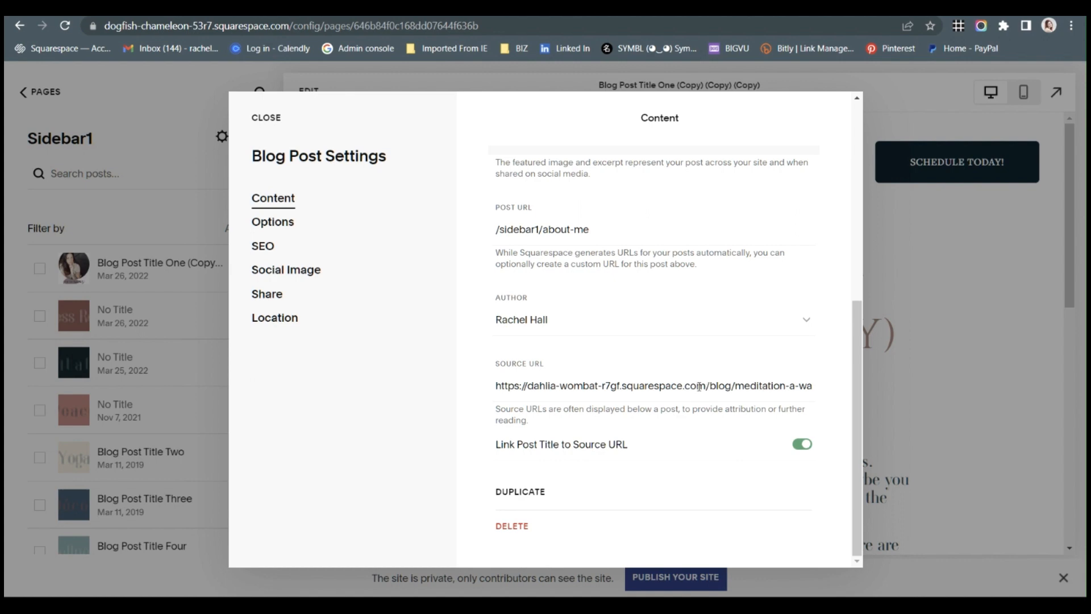
{"action": "left_click", "coordinate": [182, 137]}
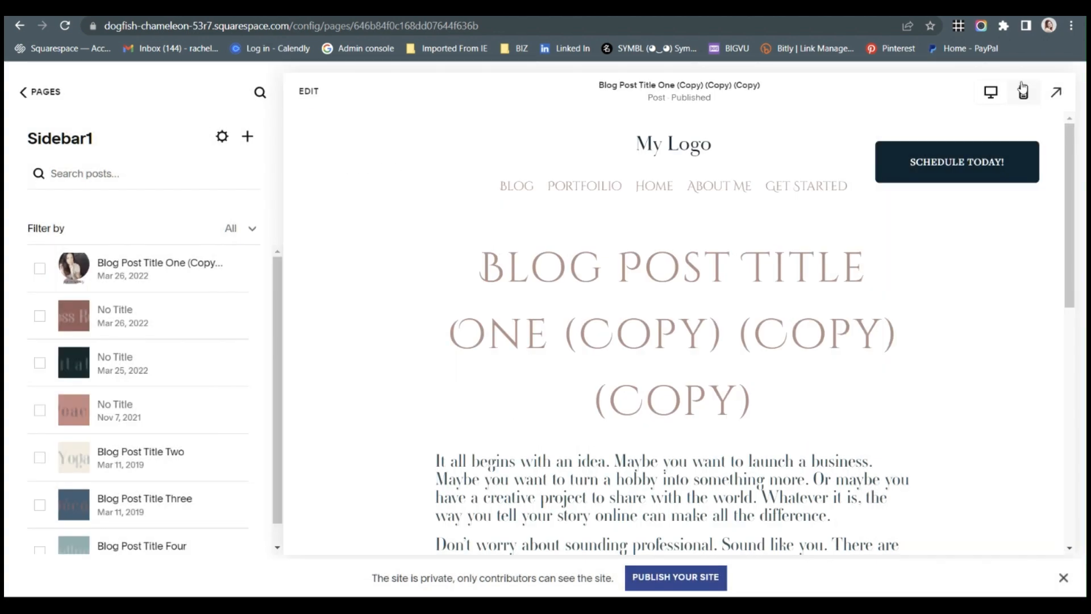
Check the first post's web address in the full-width preview and return to the Sidebar1 post list.
{"action": "left_click", "coordinate": [366, 27]}
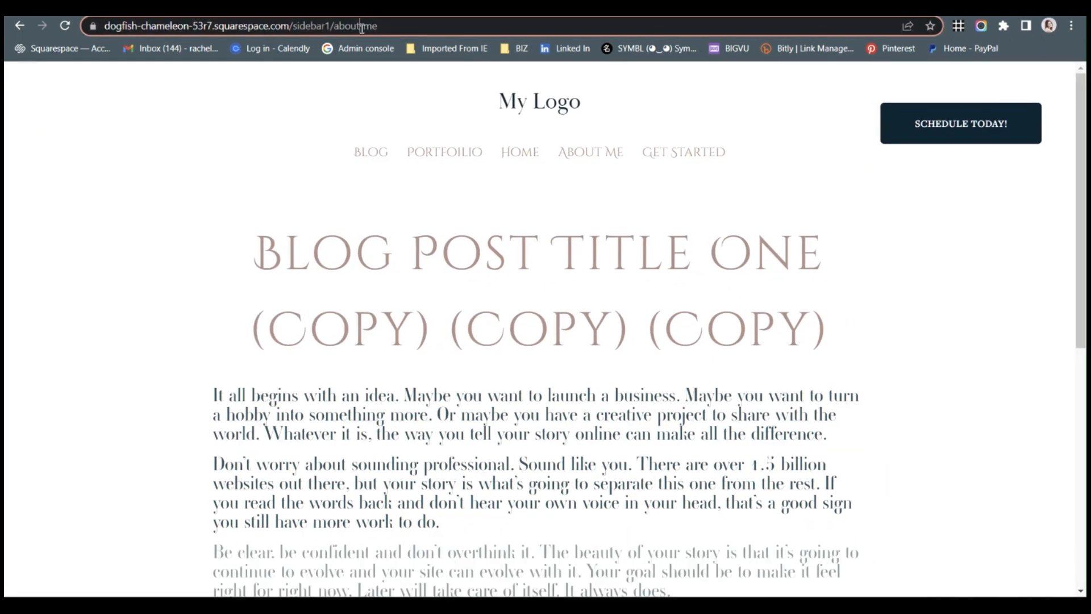
{"action": "left_click", "coordinate": [1072, 75]}
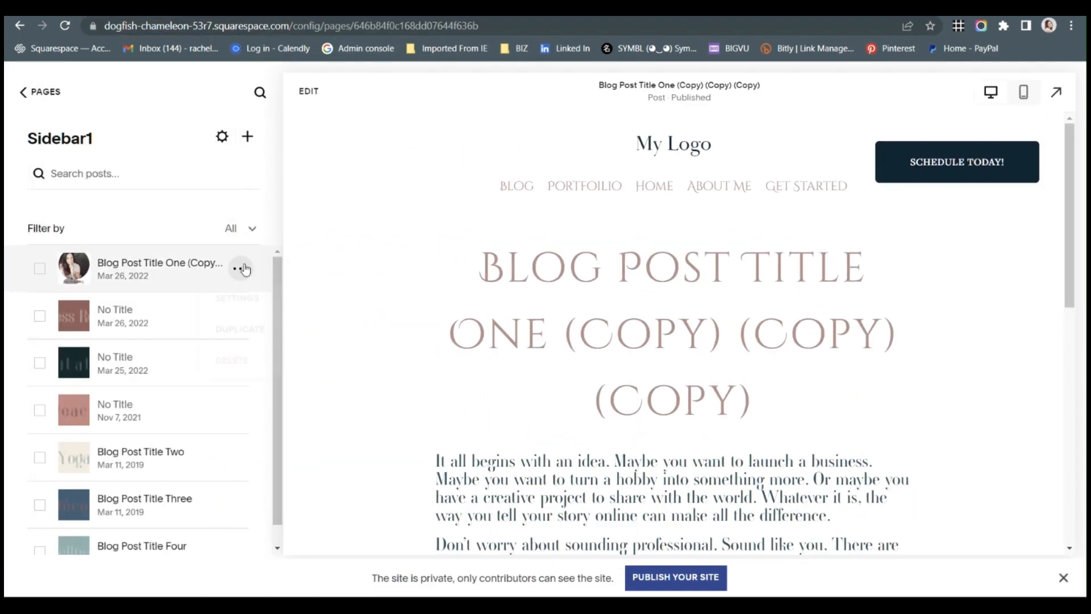
Review the first Sidebar1 post's source URL link option and its category options, and close the post settings.
{"action": "left_click", "coordinate": [241, 268]}
{"action": "left_click", "coordinate": [239, 295]}
{"action": "scroll", "coordinate": [796, 369], "scroll_direction": "down", "scroll_amount": 5}
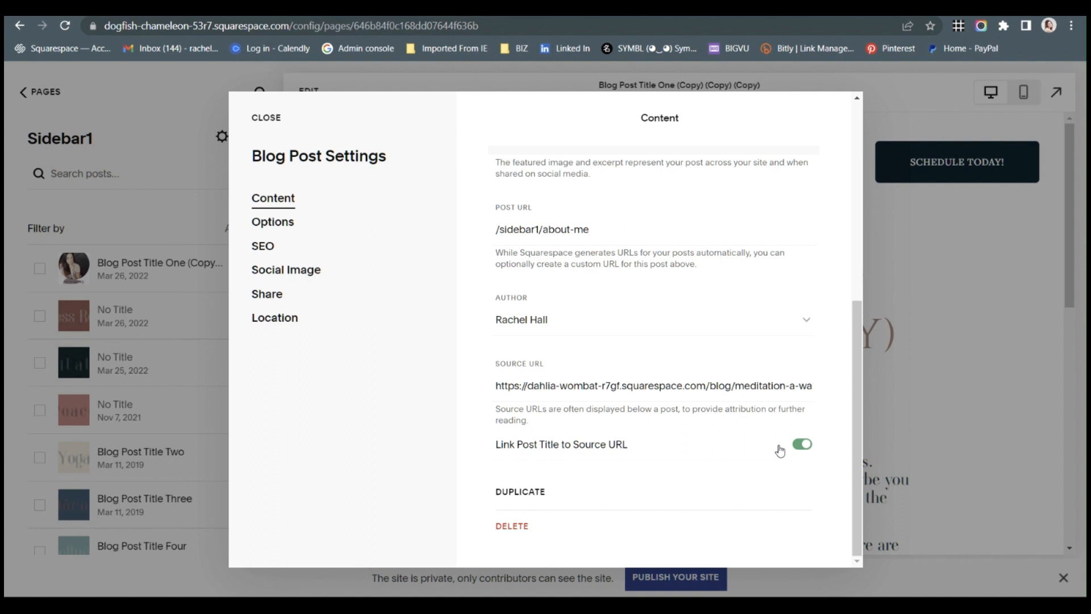
{"action": "left_click", "coordinate": [284, 229]}
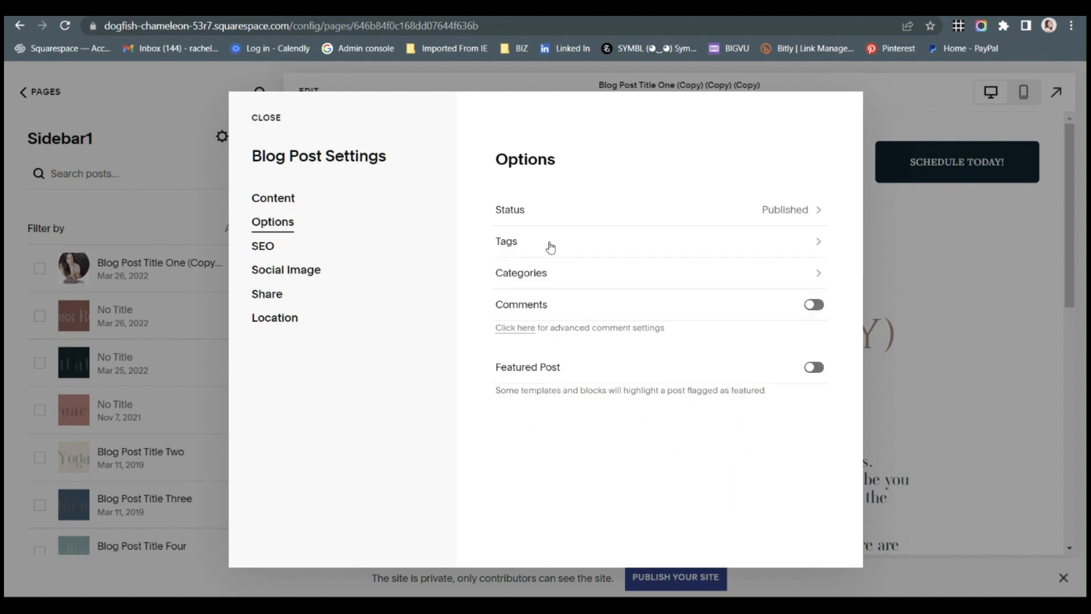
{"action": "left_click", "coordinate": [574, 279]}
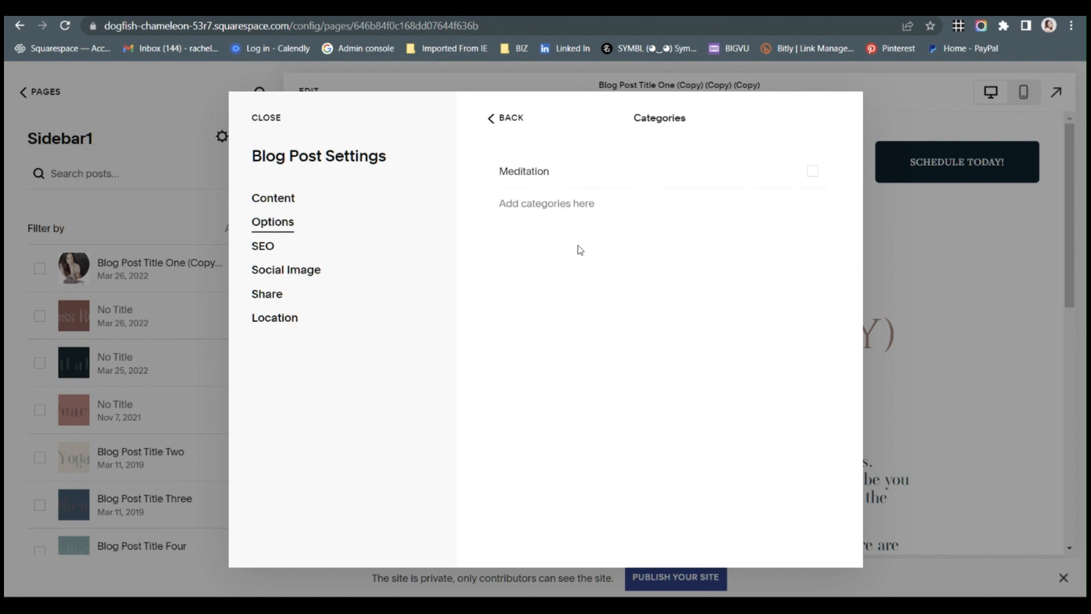
{"action": "left_click", "coordinate": [264, 117]}
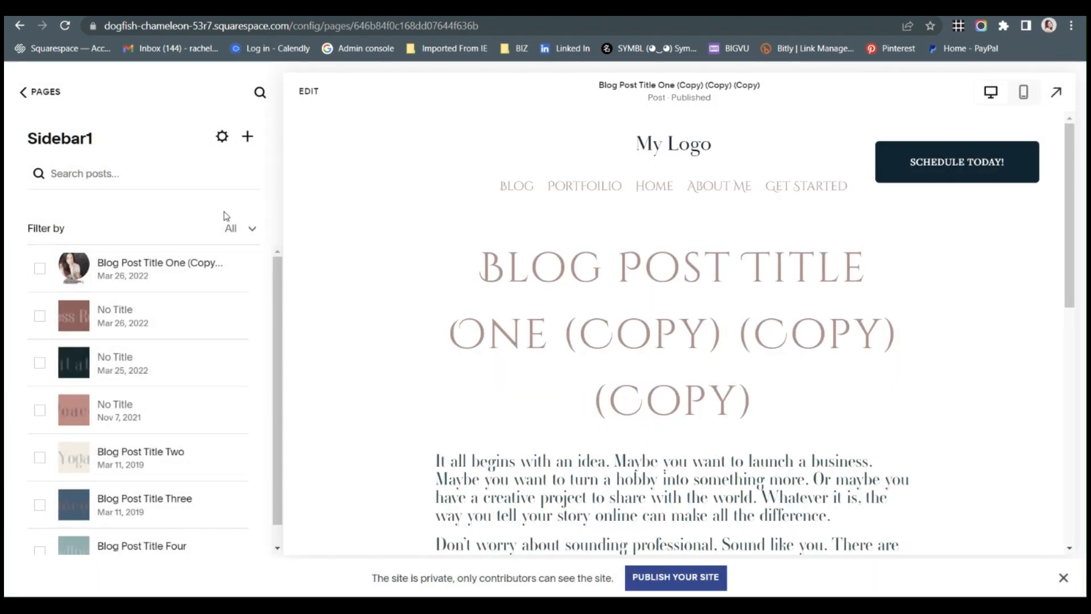
Review the categories and tags managed in Sidebar1's advanced blog settings and close them.
{"action": "left_click", "coordinate": [223, 137]}
{"action": "left_click", "coordinate": [294, 294]}
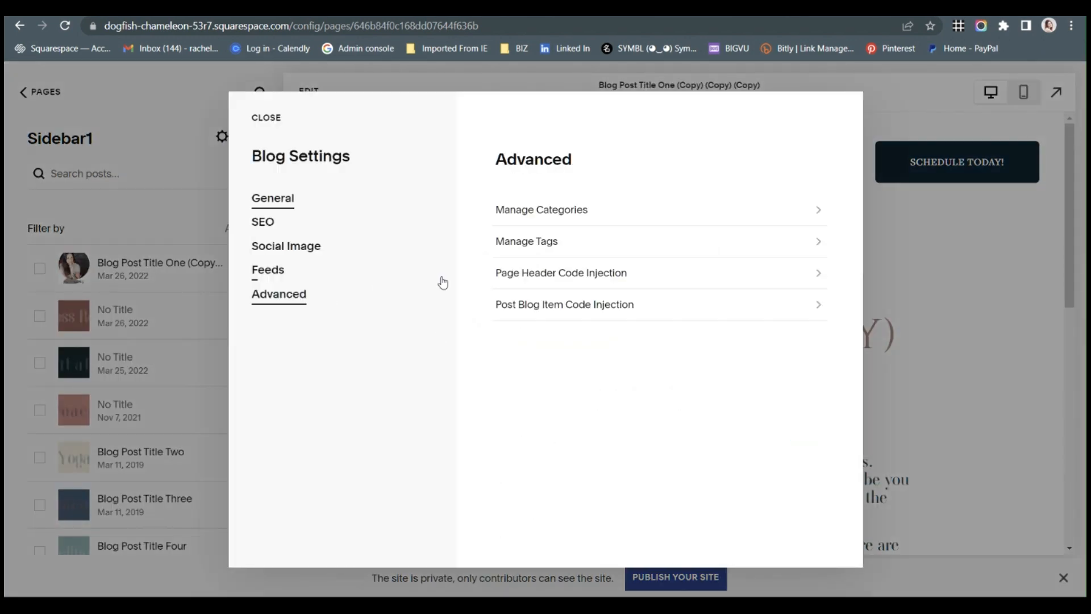
{"action": "left_click", "coordinate": [568, 210]}
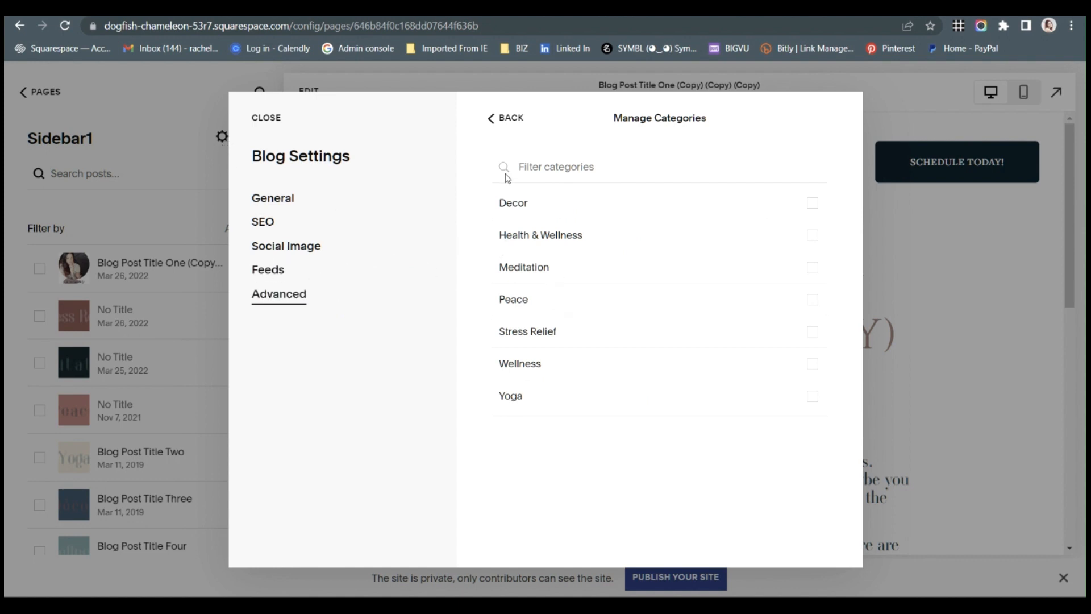
{"action": "left_click", "coordinate": [505, 119]}
{"action": "left_click", "coordinate": [567, 244]}
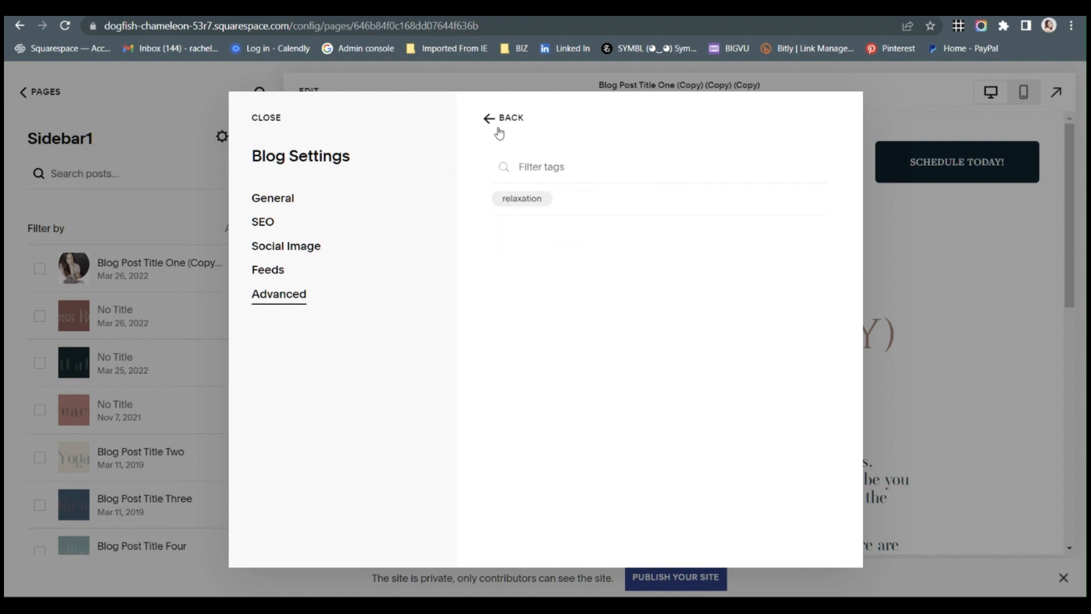
{"action": "left_click", "coordinate": [500, 119]}
{"action": "left_click", "coordinate": [266, 118]}
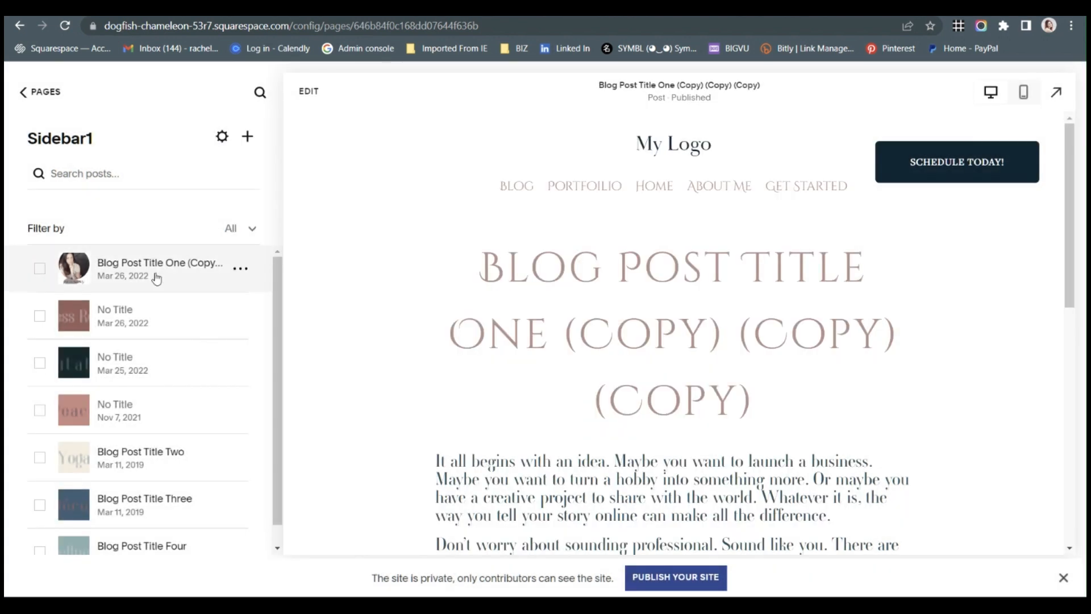
Leave the Sidebar1 collection and open the Blog page from the main navigation for editing.
{"action": "scroll", "coordinate": [153, 449], "scroll_direction": "down", "scroll_amount": 1}
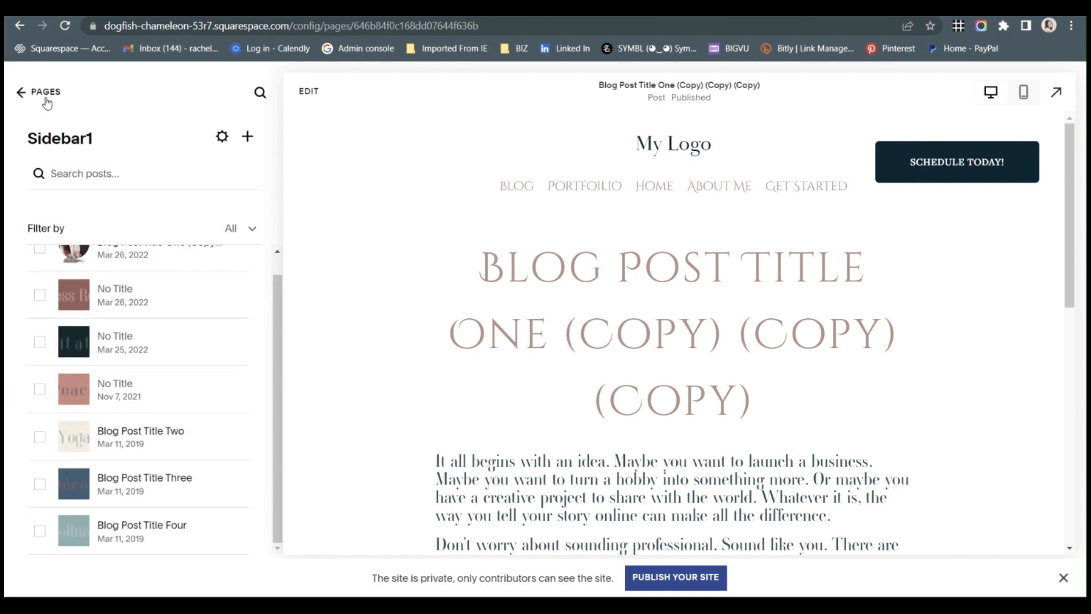
{"action": "scroll", "coordinate": [137, 489], "scroll_direction": "up", "scroll_amount": 1}
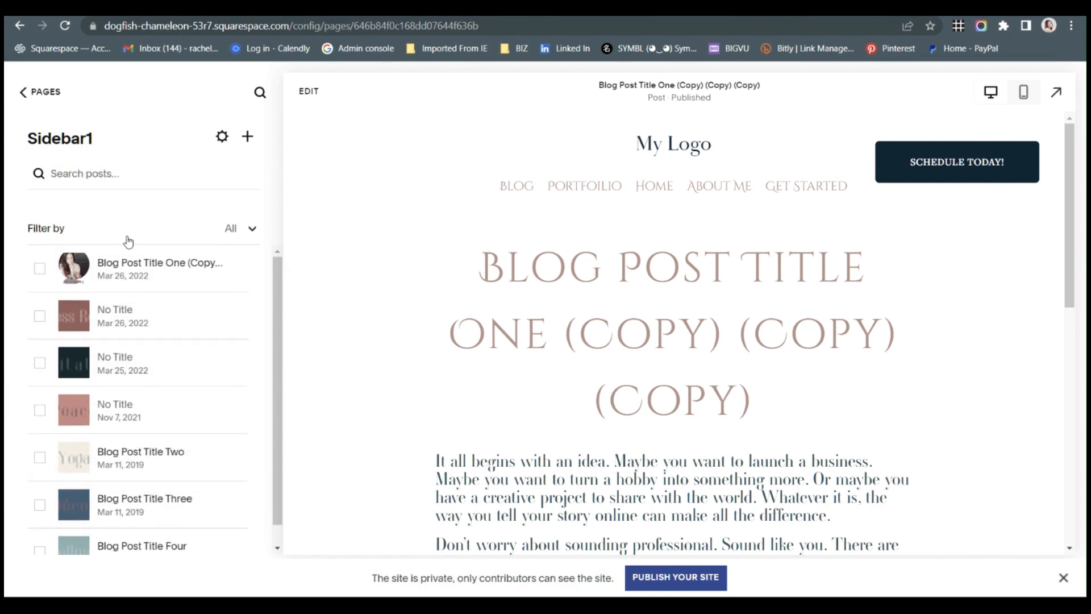
{"action": "left_click", "coordinate": [37, 94]}
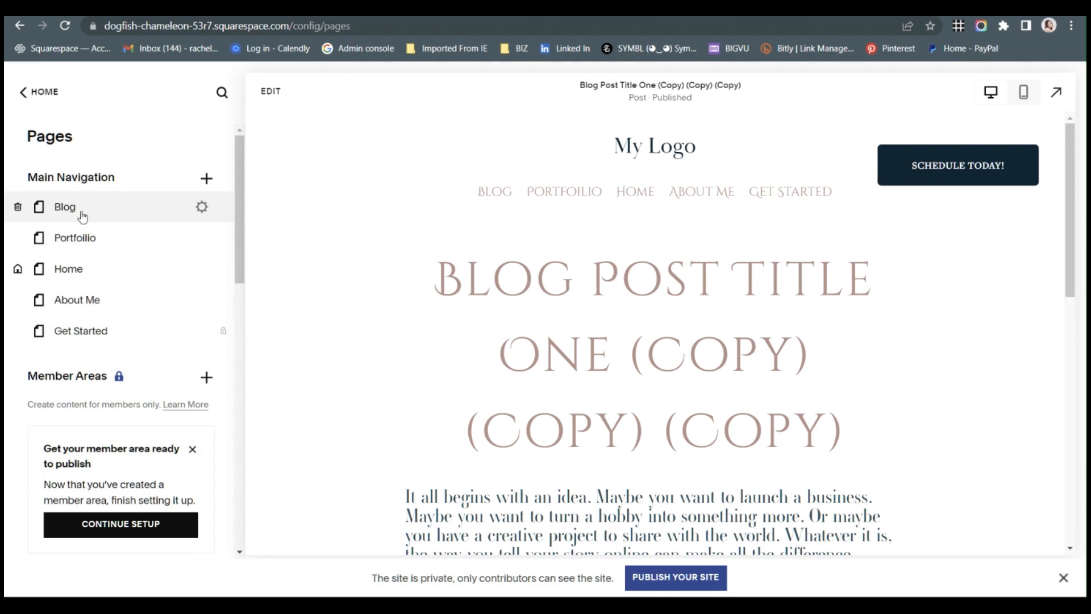
{"action": "left_click", "coordinate": [108, 210]}
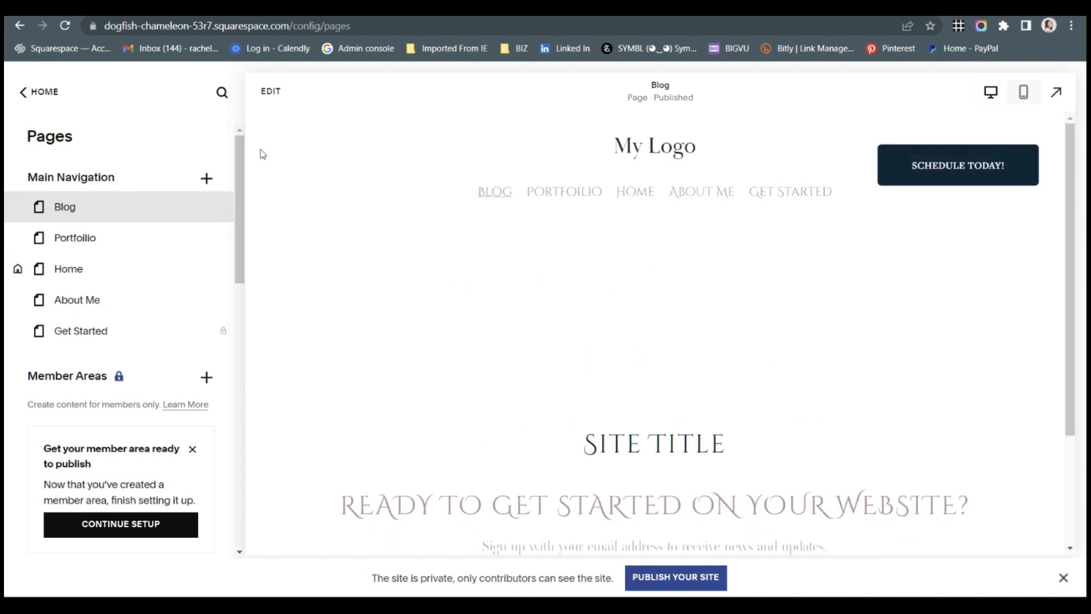
{"action": "left_click", "coordinate": [264, 100]}
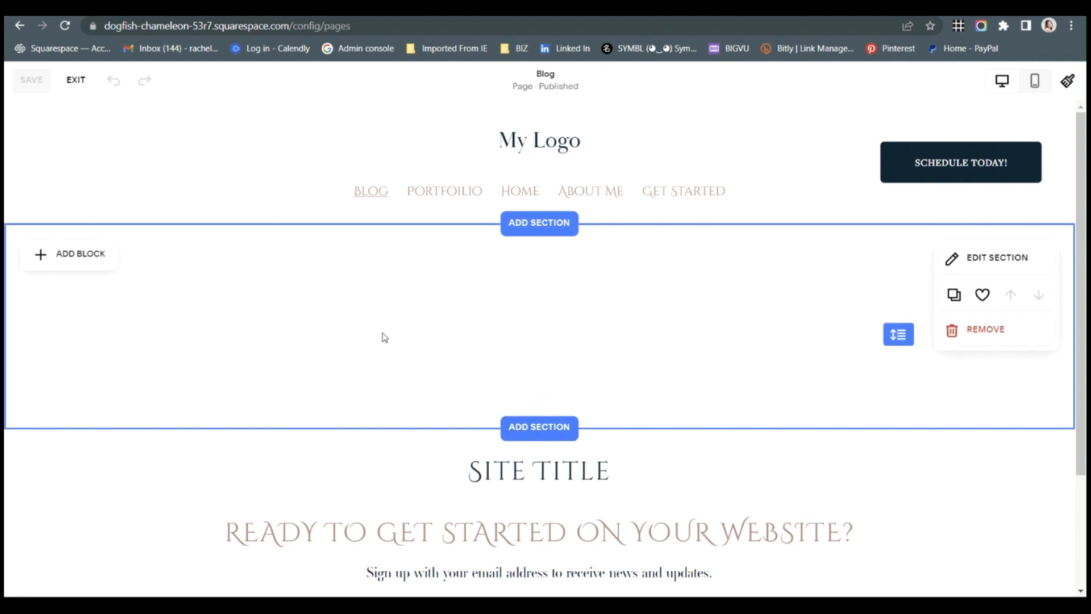
Add a Summary block to the empty section of the Blog page.
{"action": "left_click", "coordinate": [104, 263]}
{"action": "scroll", "coordinate": [199, 318], "scroll_direction": "down", "scroll_amount": 3}
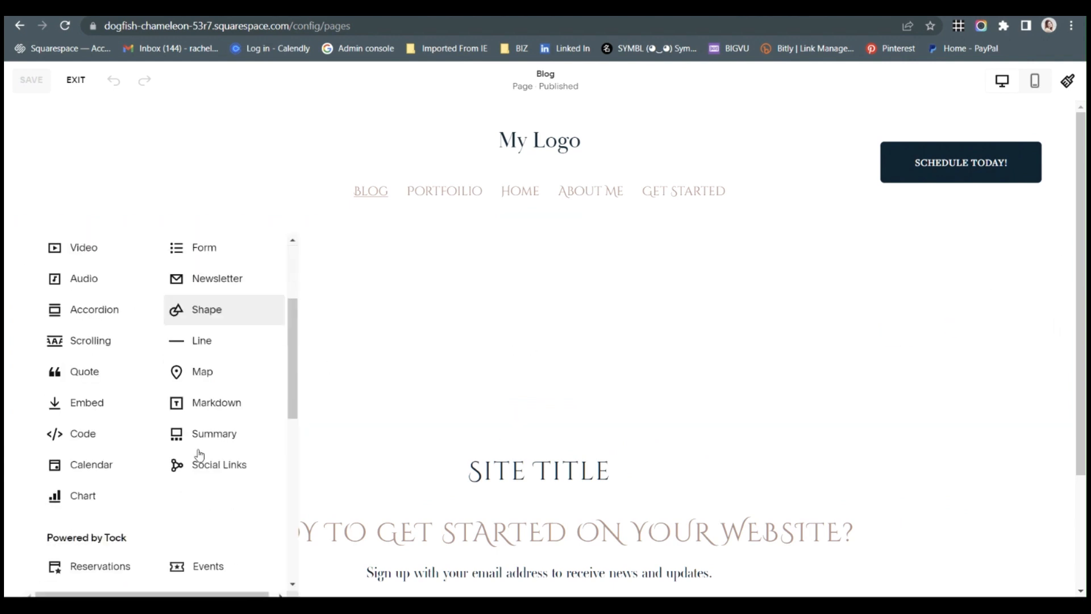
{"action": "left_click", "coordinate": [215, 380]}
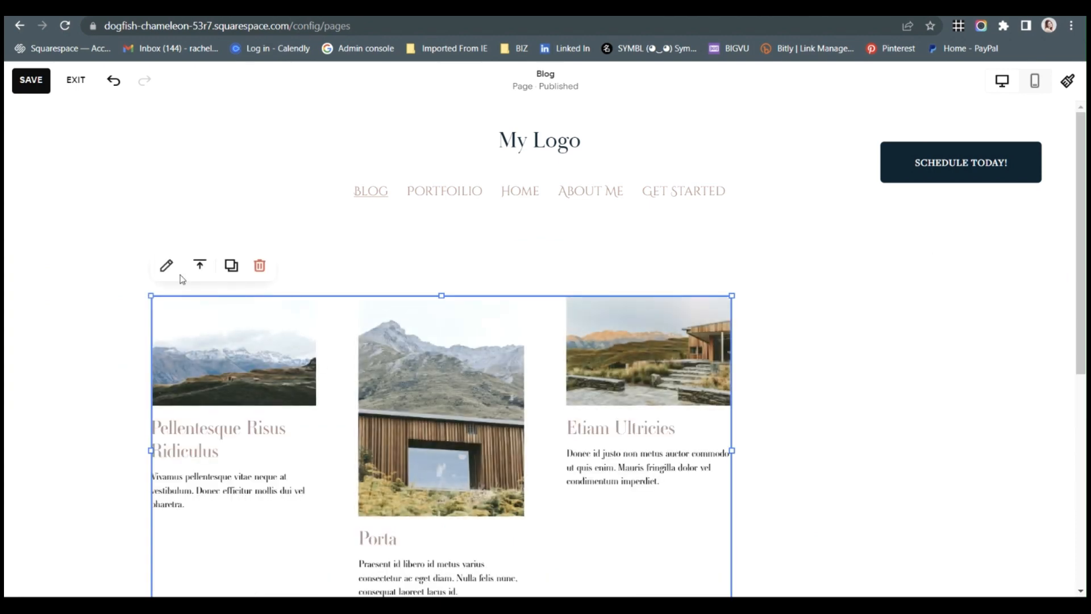
Set the unlinked Blog collection as the source page of the Summary block.
{"action": "left_click", "coordinate": [166, 266]}
{"action": "left_click", "coordinate": [813, 380]}
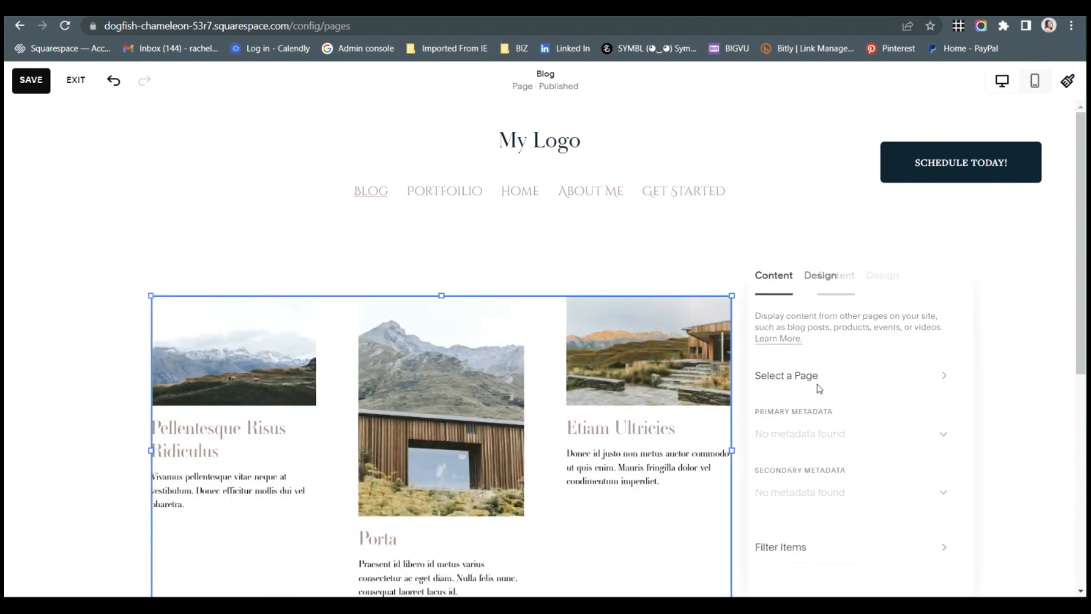
{"action": "left_click", "coordinate": [774, 276]}
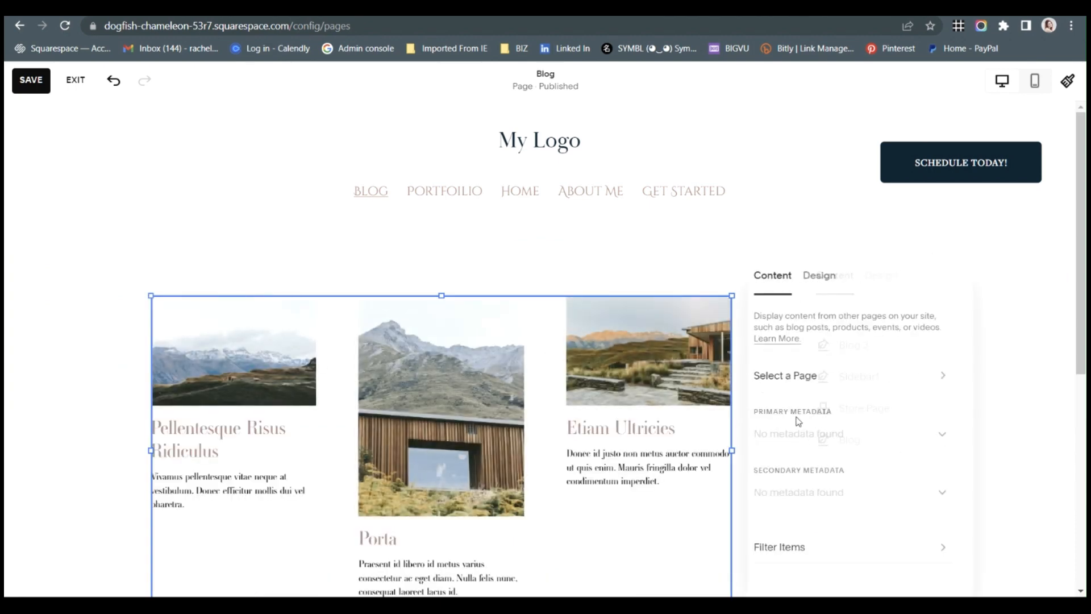
{"action": "left_click", "coordinate": [847, 377]}
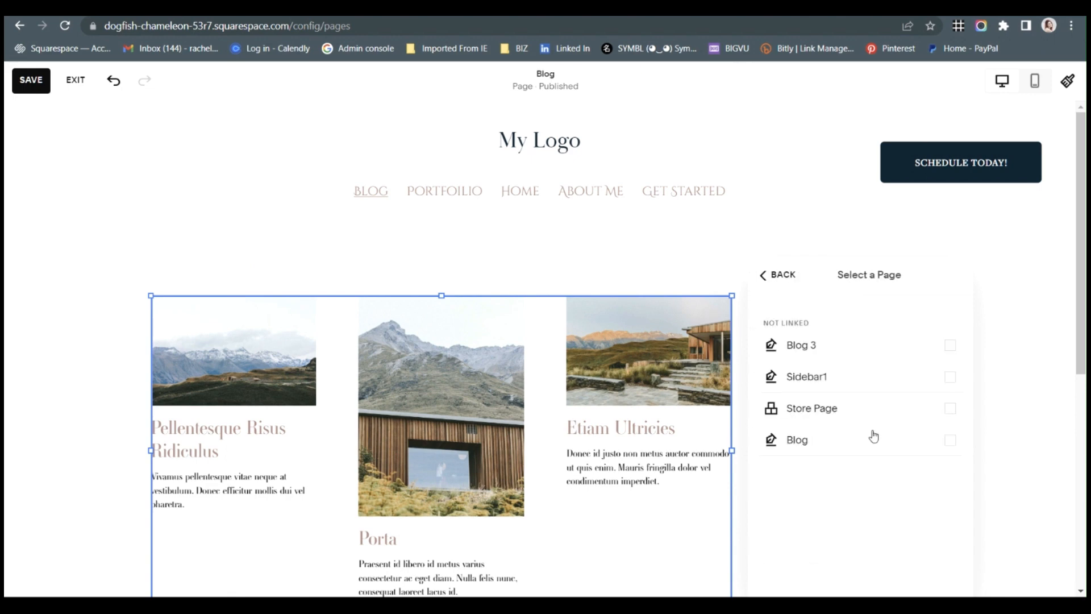
{"action": "left_click", "coordinate": [871, 442]}
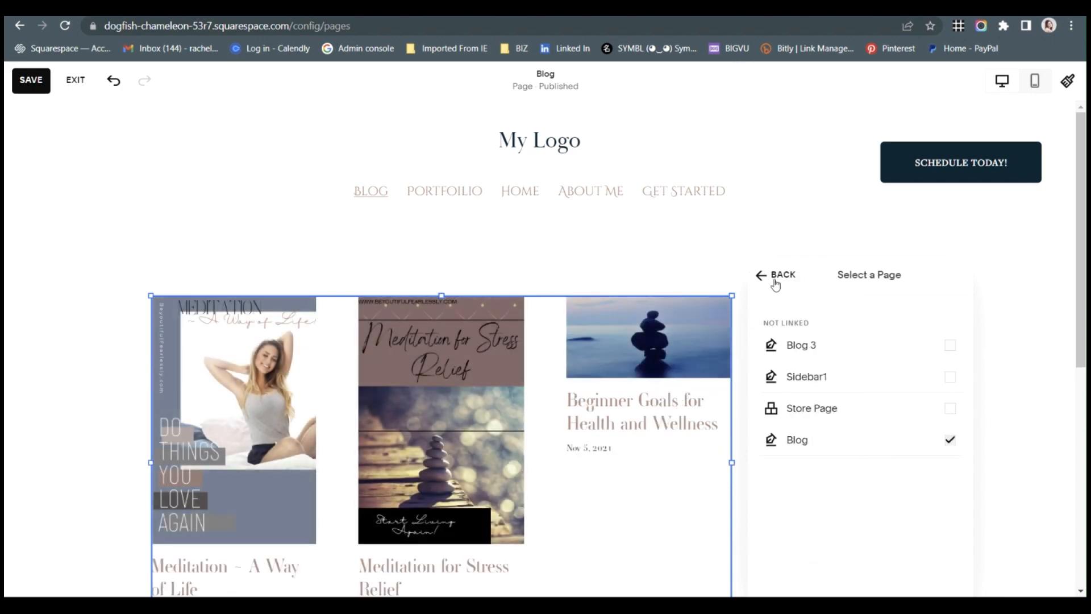
{"action": "left_click", "coordinate": [774, 277]}
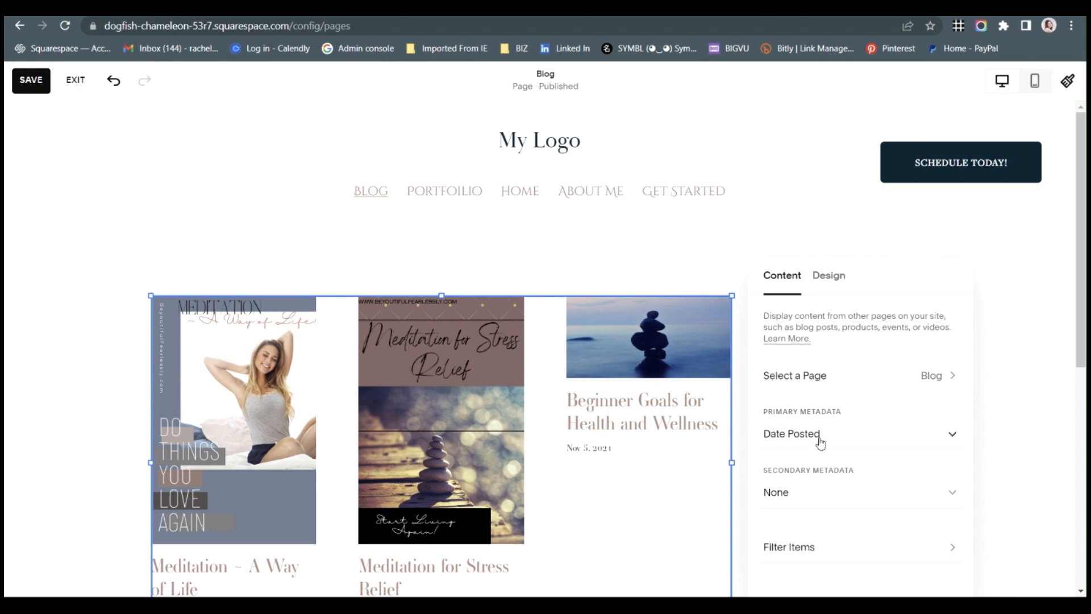
Set the Summary block's primary metadata to None.
{"action": "left_click", "coordinate": [819, 438]}
{"action": "left_click", "coordinate": [811, 381]}
{"action": "left_click", "coordinate": [839, 442]}
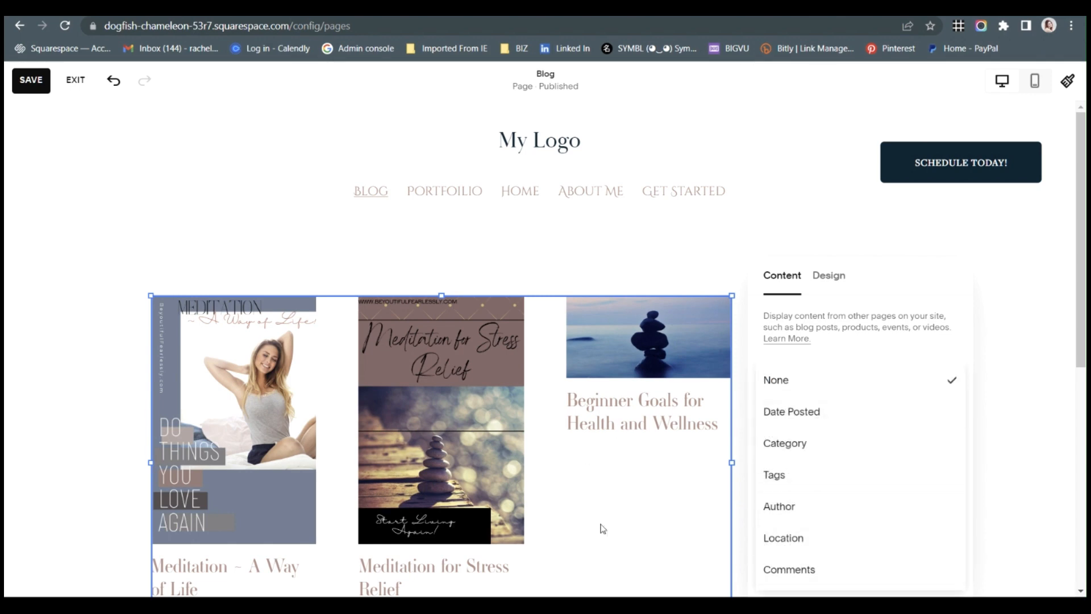
{"action": "left_click", "coordinate": [824, 285]}
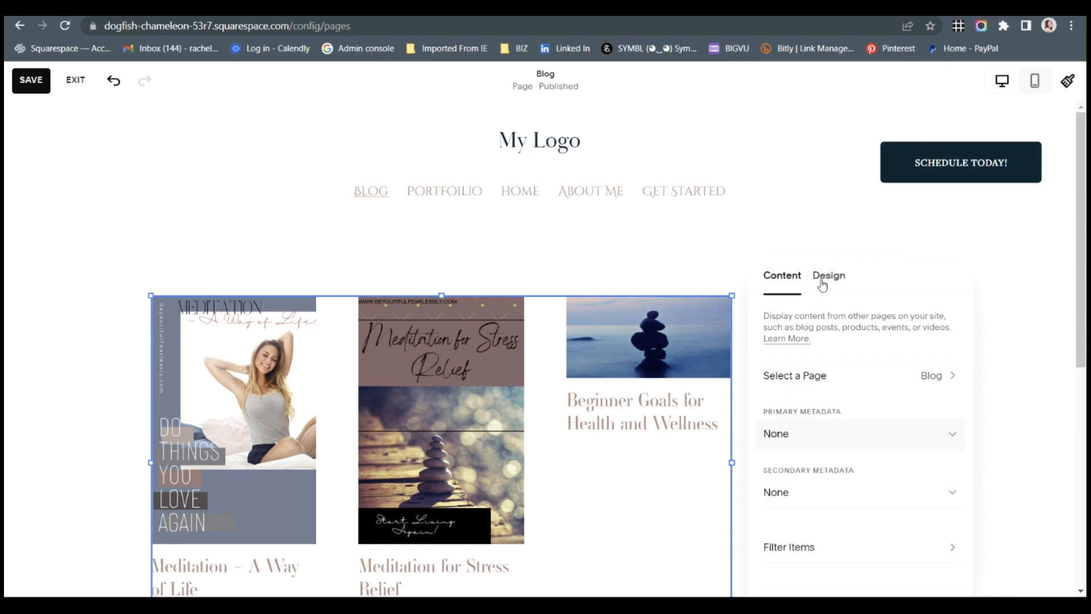
Set the number of items in the Summary block's design to 10.
{"action": "left_click", "coordinate": [825, 281]}
{"action": "scroll", "coordinate": [847, 432], "scroll_direction": "down", "scroll_amount": 2}
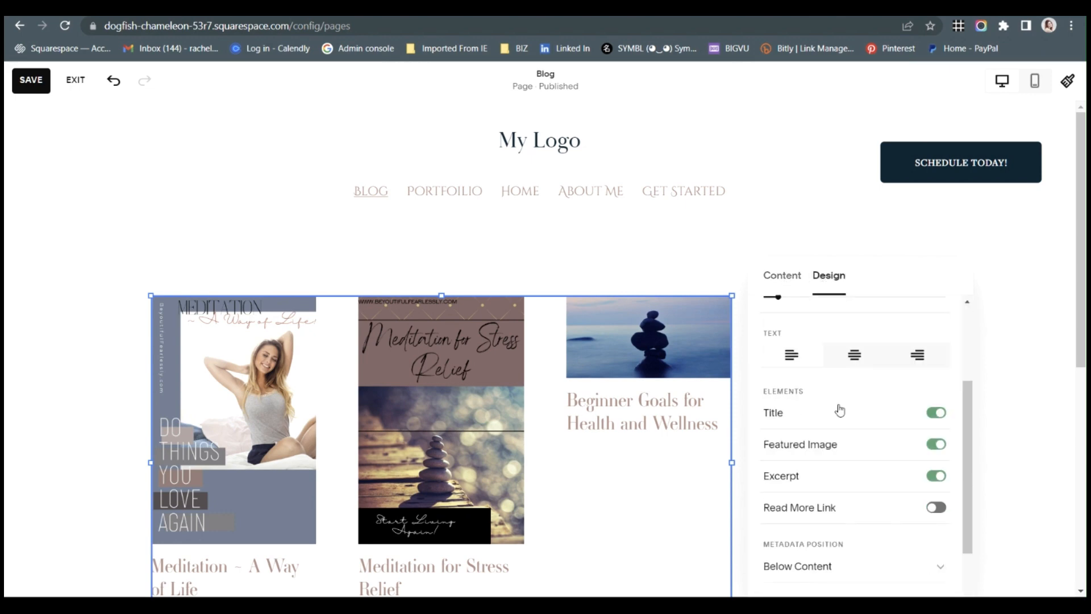
{"action": "scroll", "coordinate": [828, 353], "scroll_direction": "up", "scroll_amount": 1}
{"action": "left_click", "coordinate": [819, 365]}
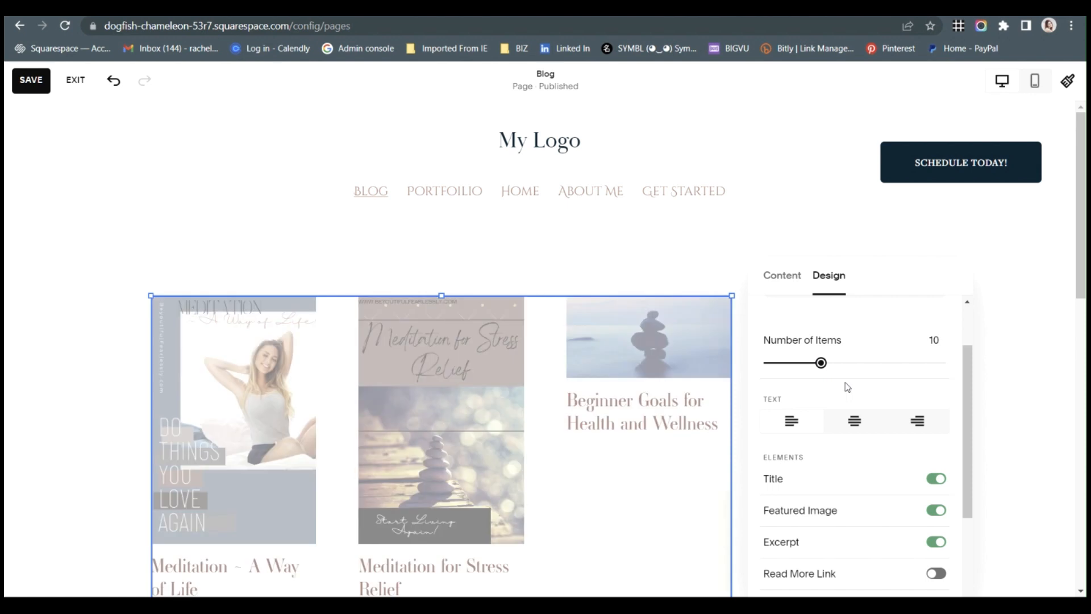
Turn off the Excerpt element in the Summary block, keeping the title and featured image on.
{"action": "scroll", "coordinate": [672, 407], "scroll_direction": "down", "scroll_amount": 2}
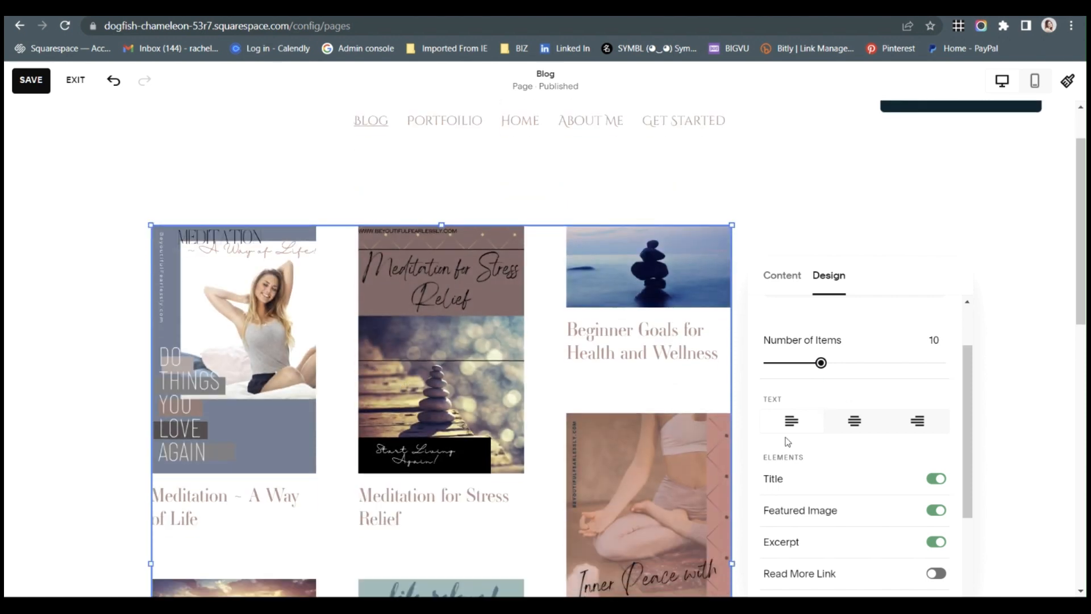
{"action": "scroll", "coordinate": [786, 438], "scroll_direction": "down", "scroll_amount": 3}
{"action": "scroll", "coordinate": [843, 407], "scroll_direction": "up", "scroll_amount": 3}
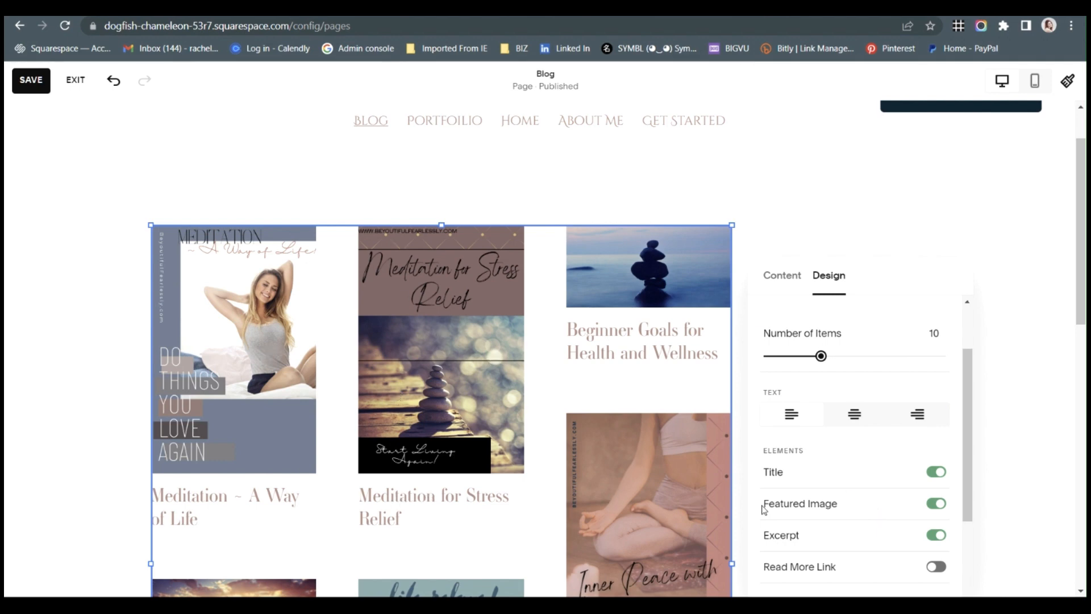
{"action": "scroll", "coordinate": [858, 546], "scroll_direction": "down", "scroll_amount": 3}
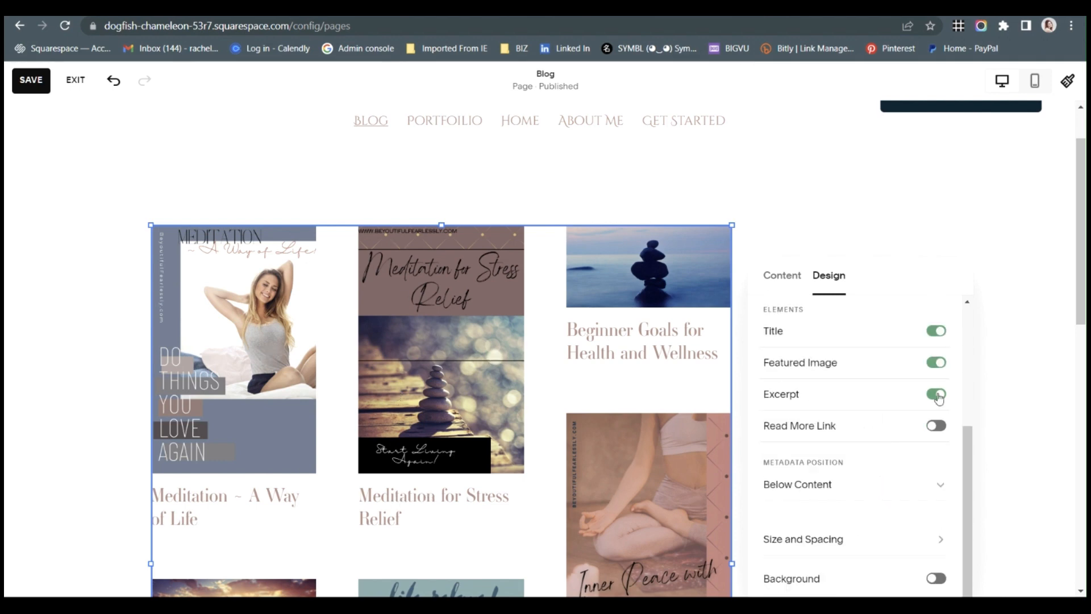
{"action": "left_click", "coordinate": [937, 394]}
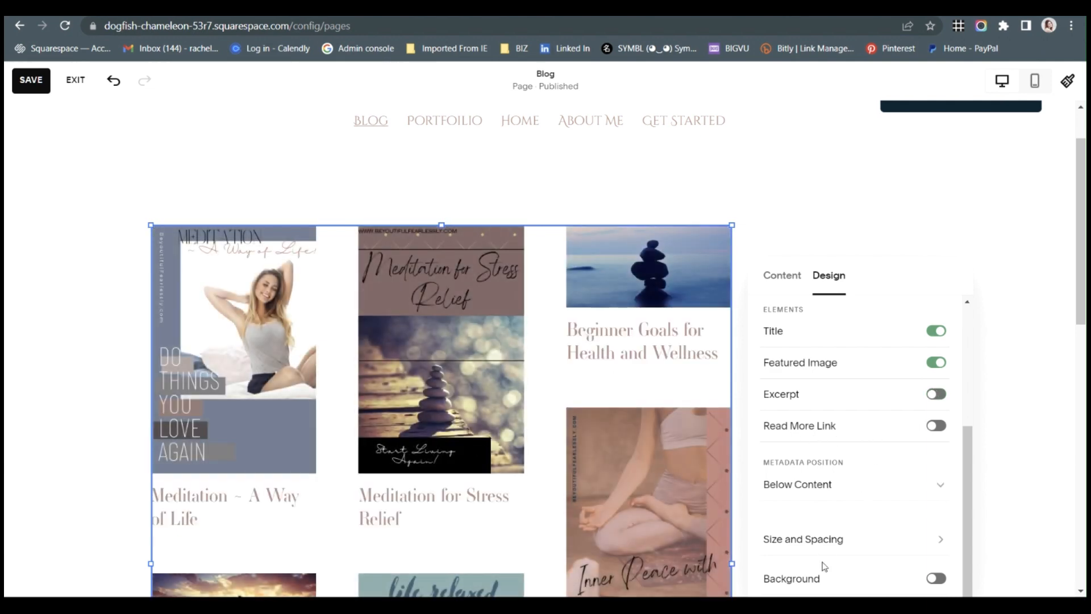
Set the Summary block's gutter width to 14 px and column width to 240 px, and close its settings.
{"action": "left_click", "coordinate": [830, 539]}
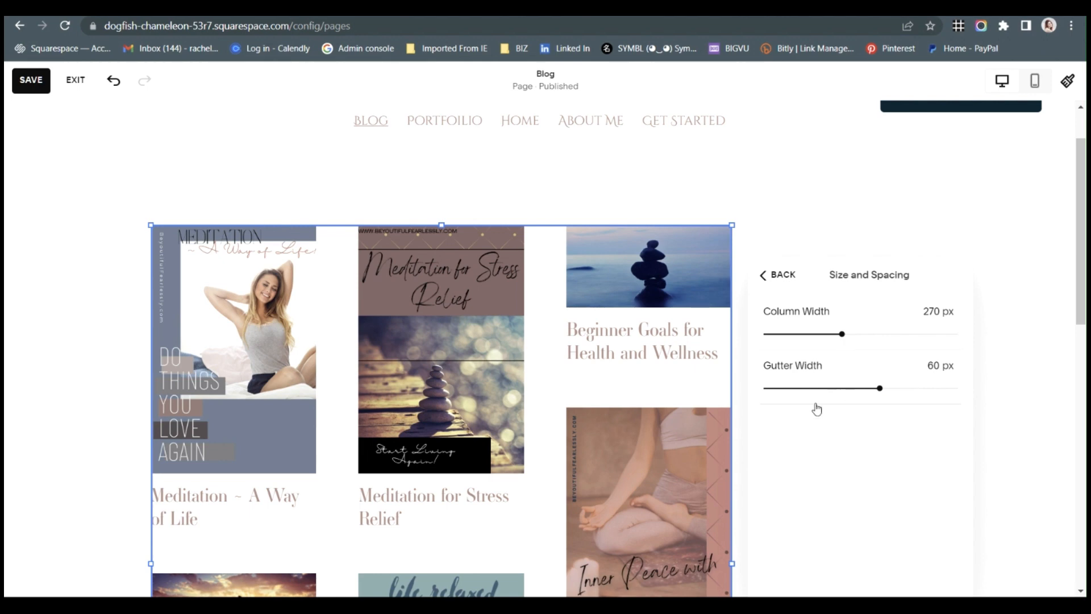
{"action": "left_click", "coordinate": [789, 389]}
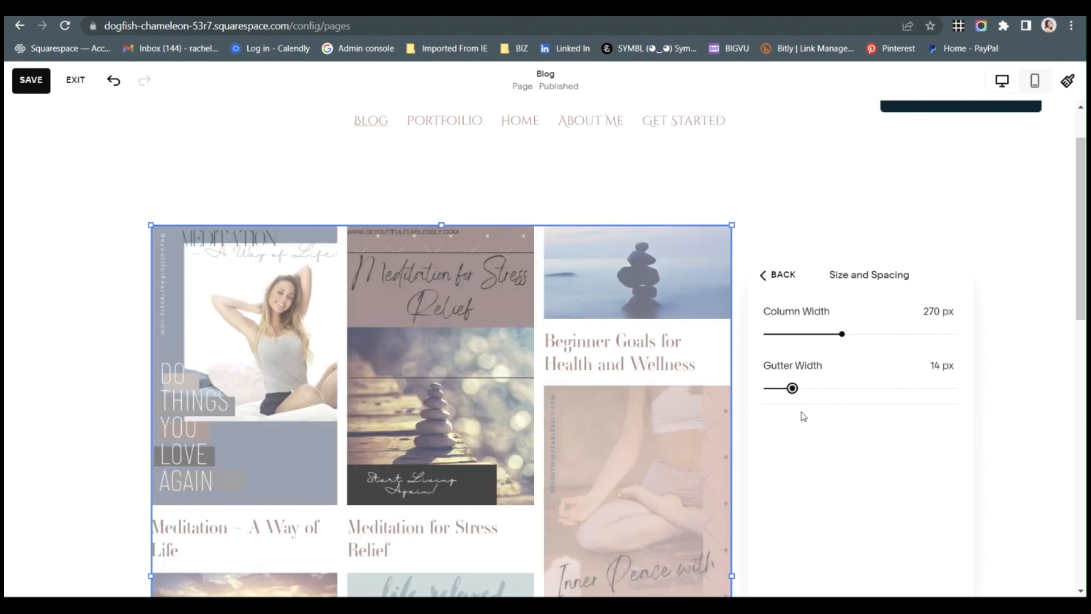
{"action": "left_click", "coordinate": [848, 335]}
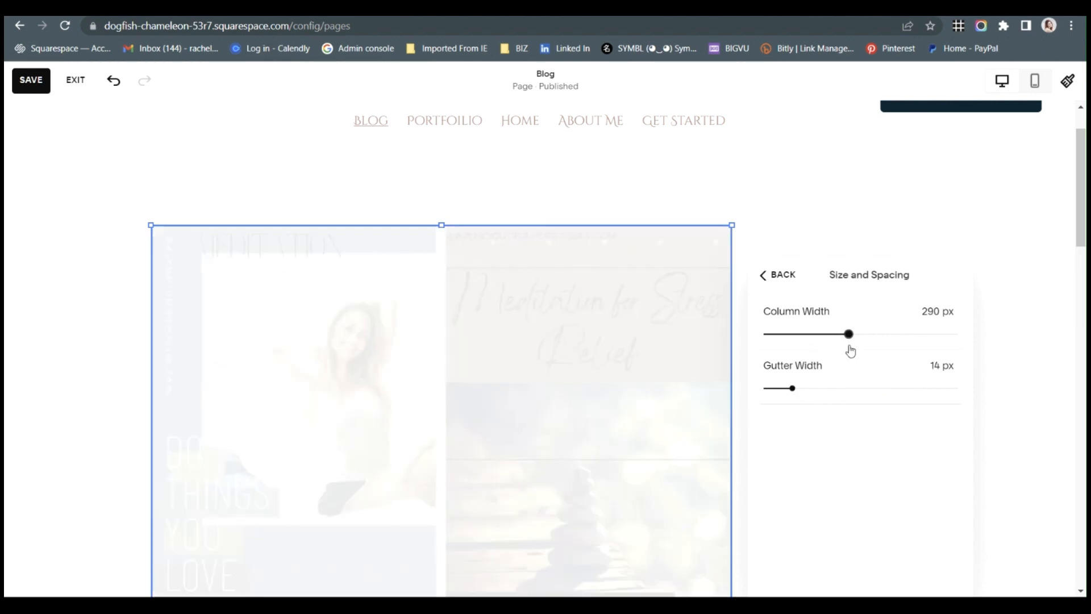
{"action": "left_click", "coordinate": [831, 336]}
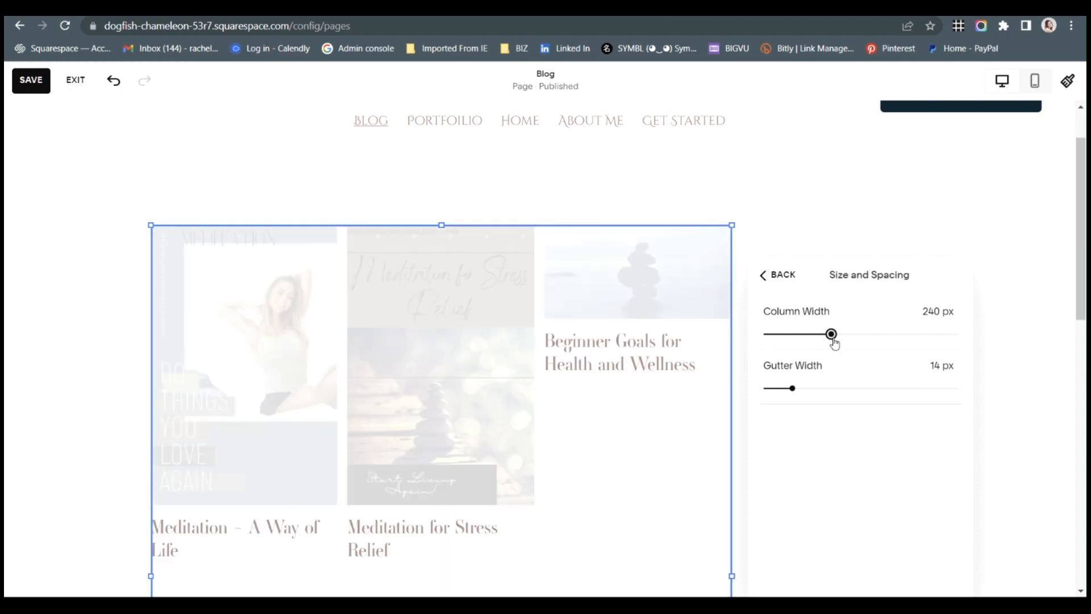
{"action": "left_click", "coordinate": [625, 215]}
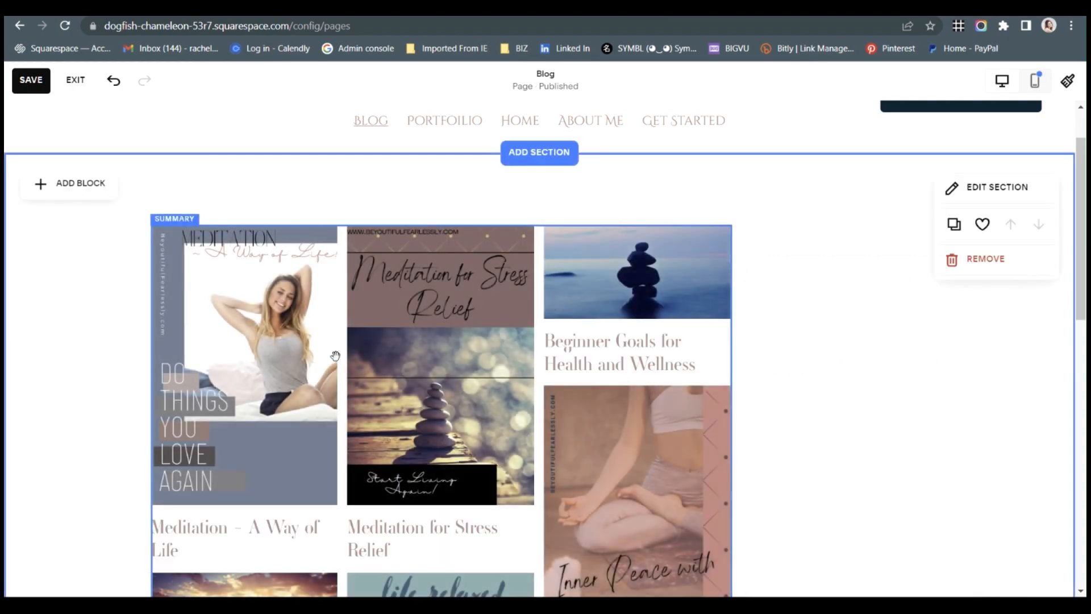
Move the Summary block further down the section to leave more empty space beneath the site navigation.
{"action": "scroll", "coordinate": [336, 363], "scroll_direction": "up", "scroll_amount": 2}
{"action": "scroll", "coordinate": [338, 368], "scroll_direction": "down", "scroll_amount": 7}
{"action": "scroll", "coordinate": [338, 369], "scroll_direction": "up", "scroll_amount": 7}
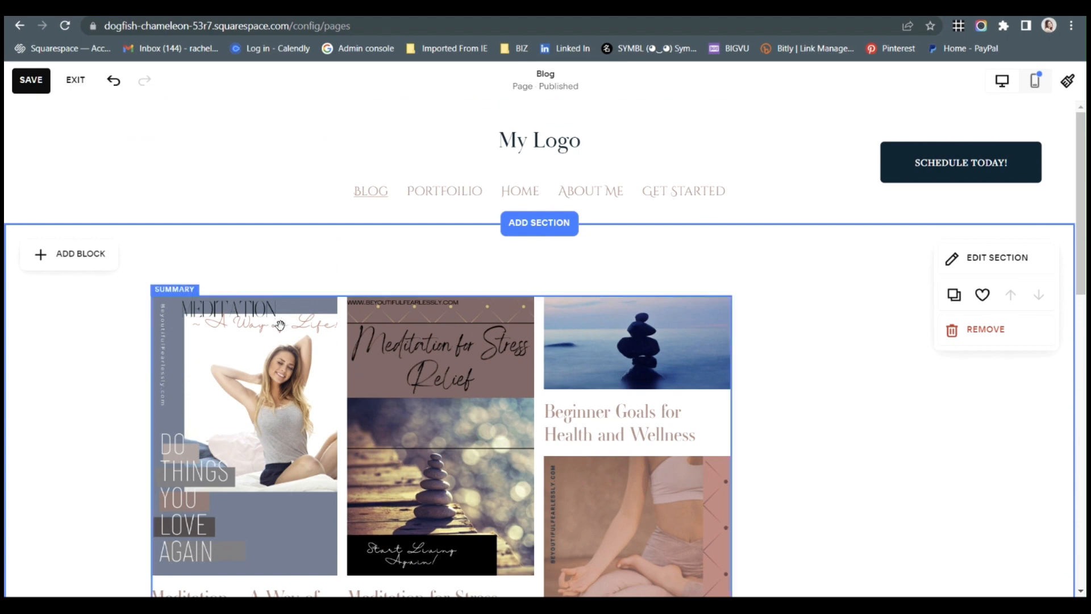
{"action": "left_click_drag", "start_coordinate": [280, 325], "coordinate": [281, 472]}
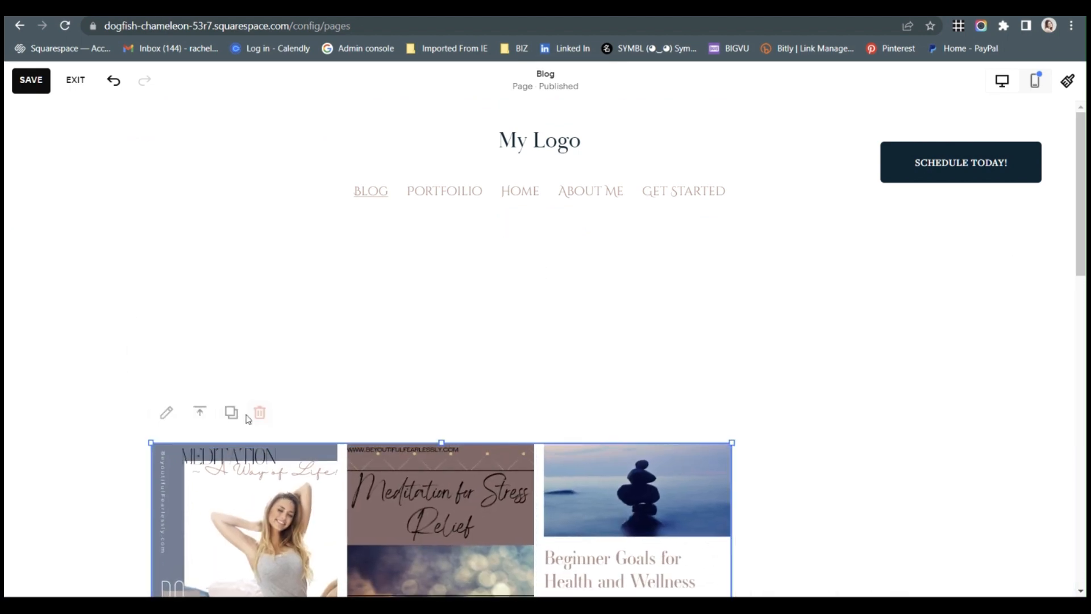
Add a second Summary block to the Blog page section.
{"action": "left_click", "coordinate": [166, 303]}
{"action": "left_click", "coordinate": [102, 255]}
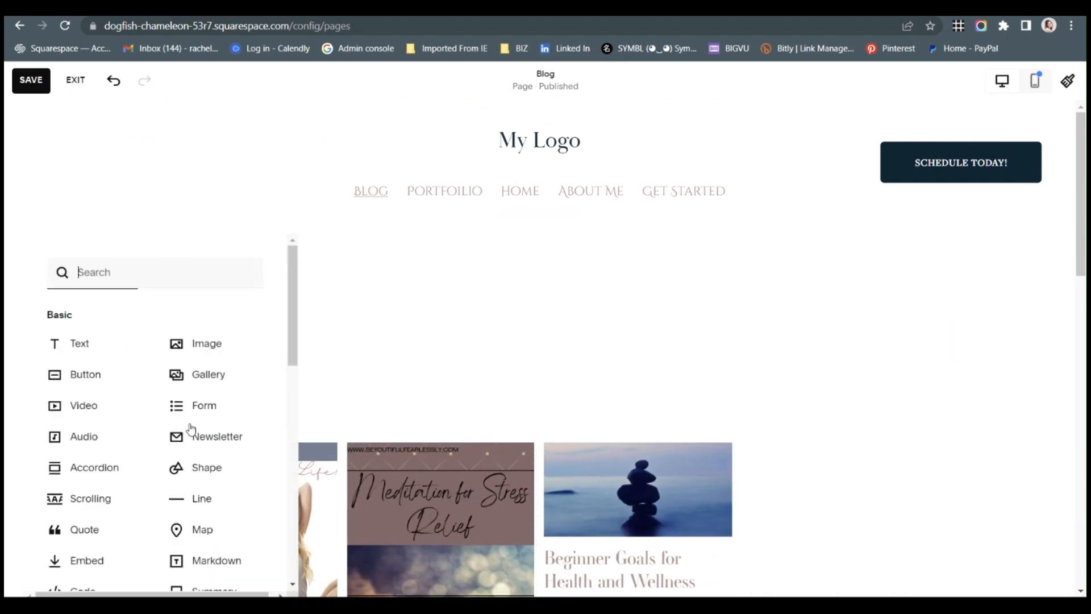
{"action": "scroll", "coordinate": [212, 531], "scroll_direction": "down", "scroll_amount": 2}
{"action": "left_click", "coordinate": [211, 521]}
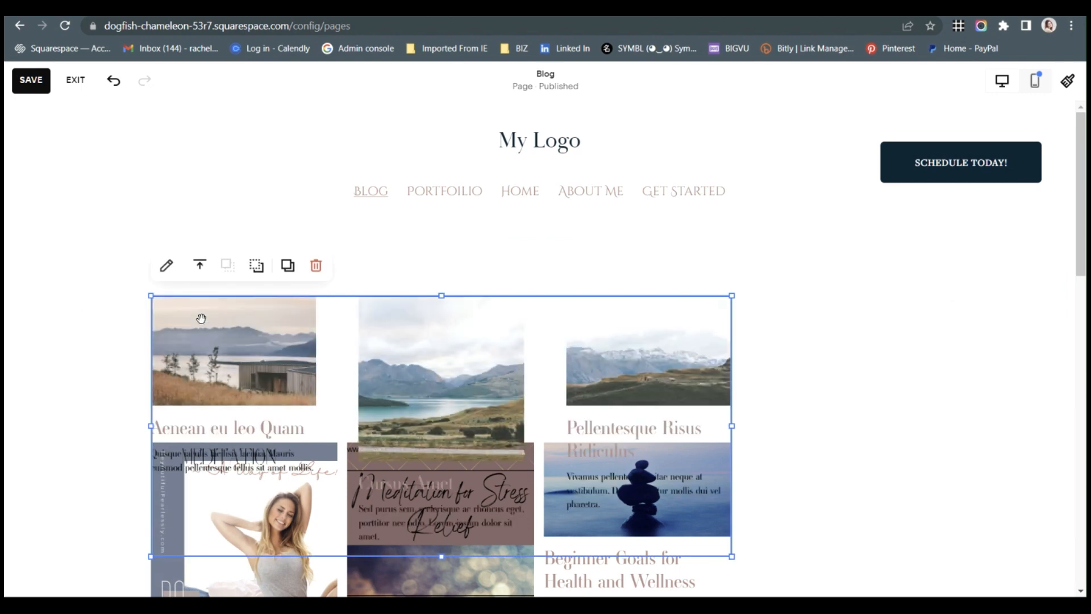
Set the number of items in the new Summary block's Wall design to 9.
{"action": "left_click", "coordinate": [166, 265]}
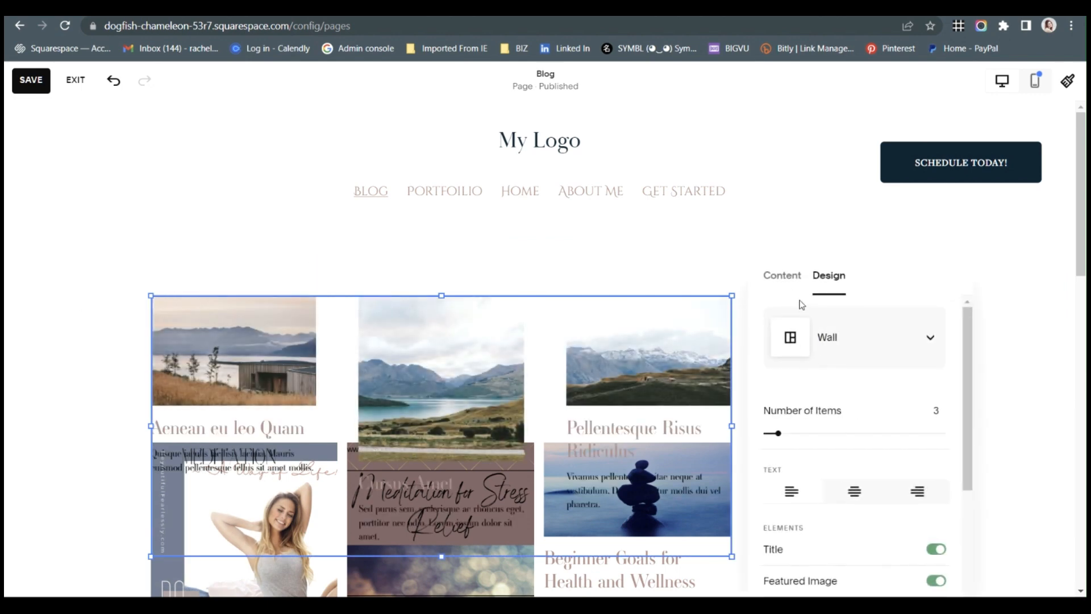
{"action": "left_click", "coordinate": [783, 275]}
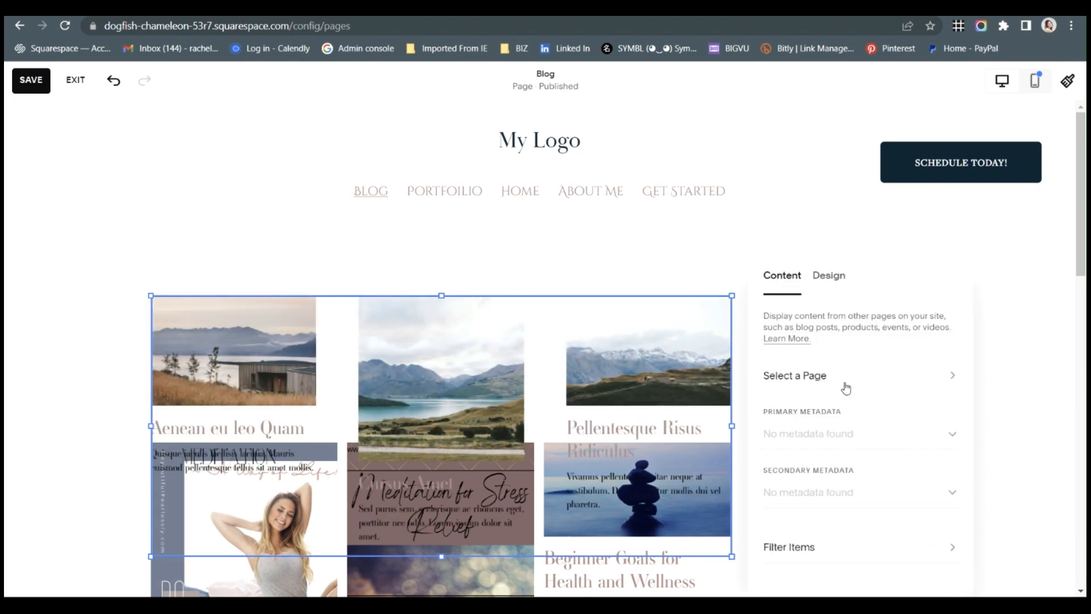
{"action": "left_click", "coordinate": [829, 277]}
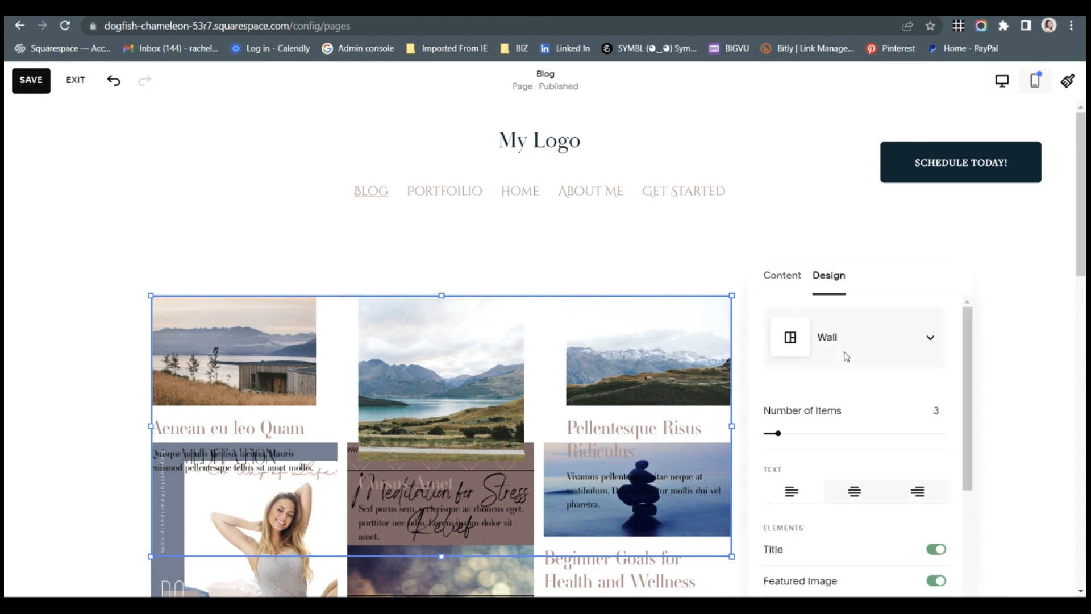
{"action": "left_click", "coordinate": [901, 340]}
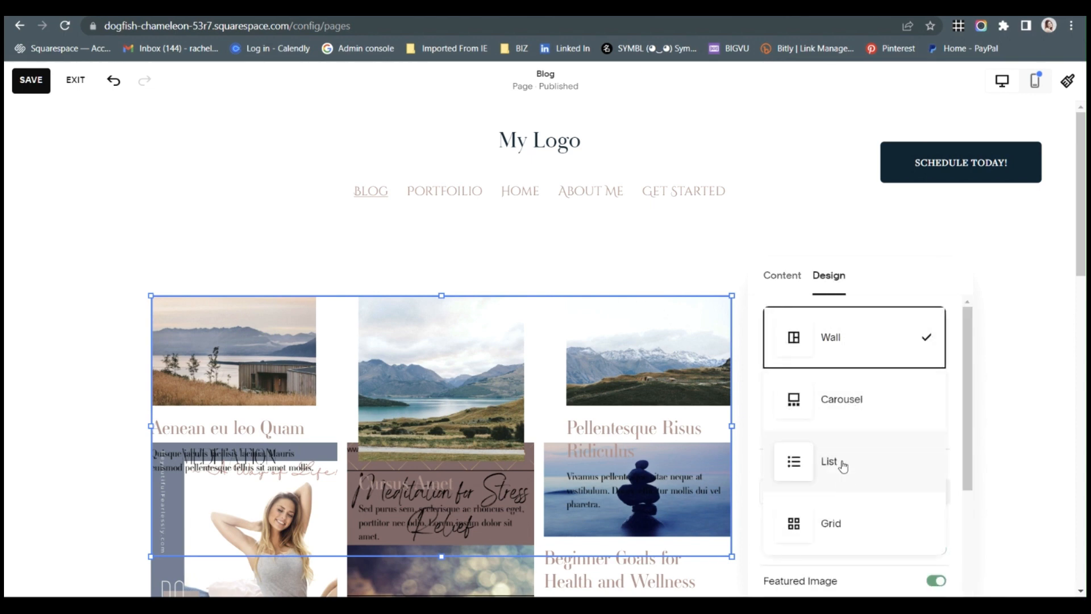
{"action": "left_click", "coordinate": [785, 281]}
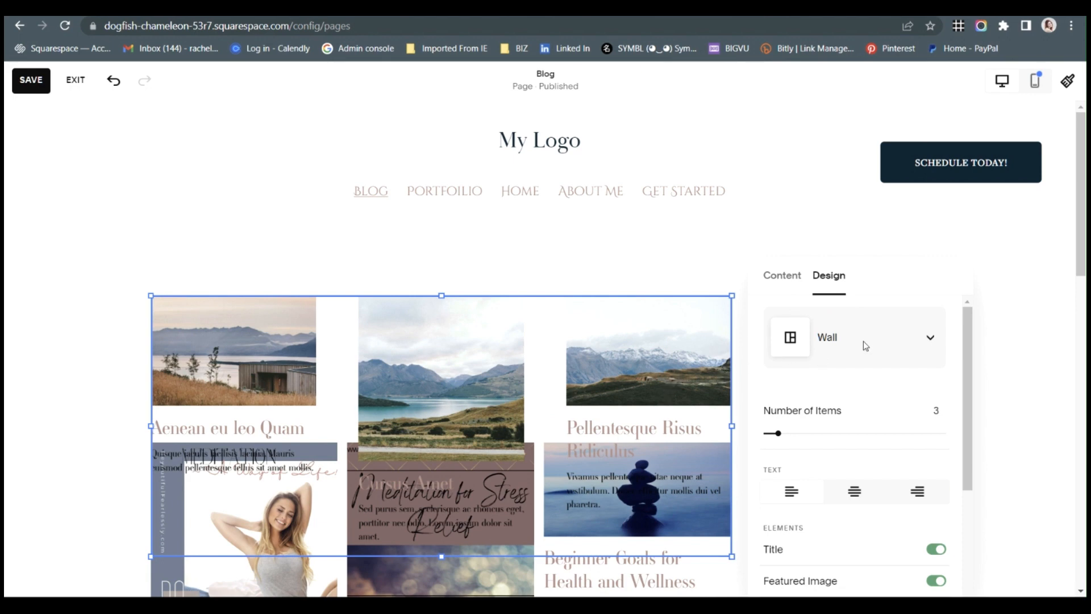
{"action": "left_click_drag", "start_coordinate": [798, 440], "coordinate": [814, 429]}
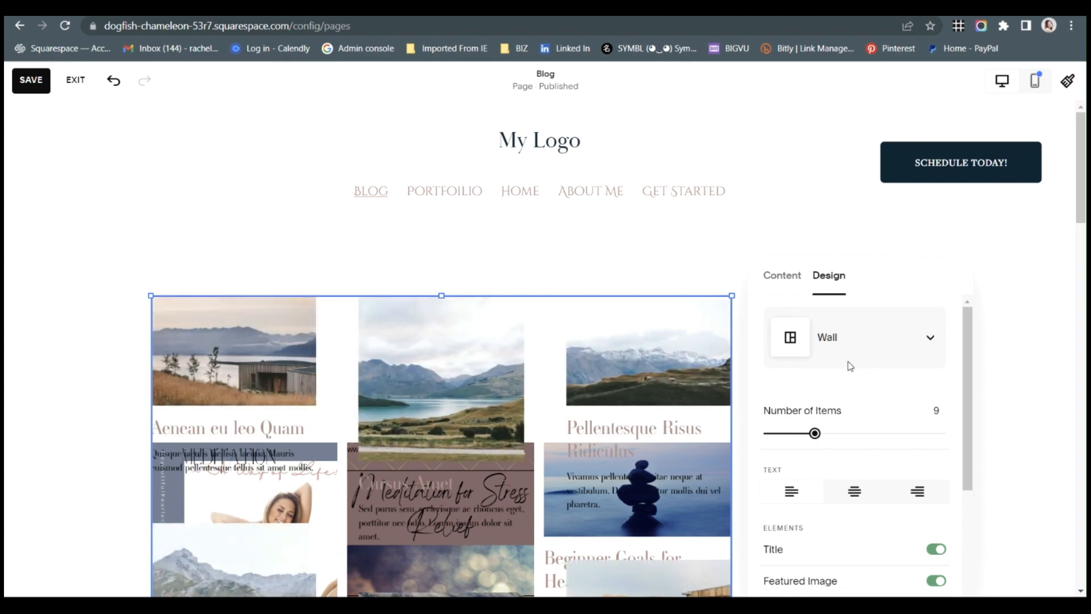
Choose the unlinked Sidebar1 blog as the content source of the new Summary block.
{"action": "scroll", "coordinate": [840, 478], "scroll_direction": "down", "scroll_amount": 3}
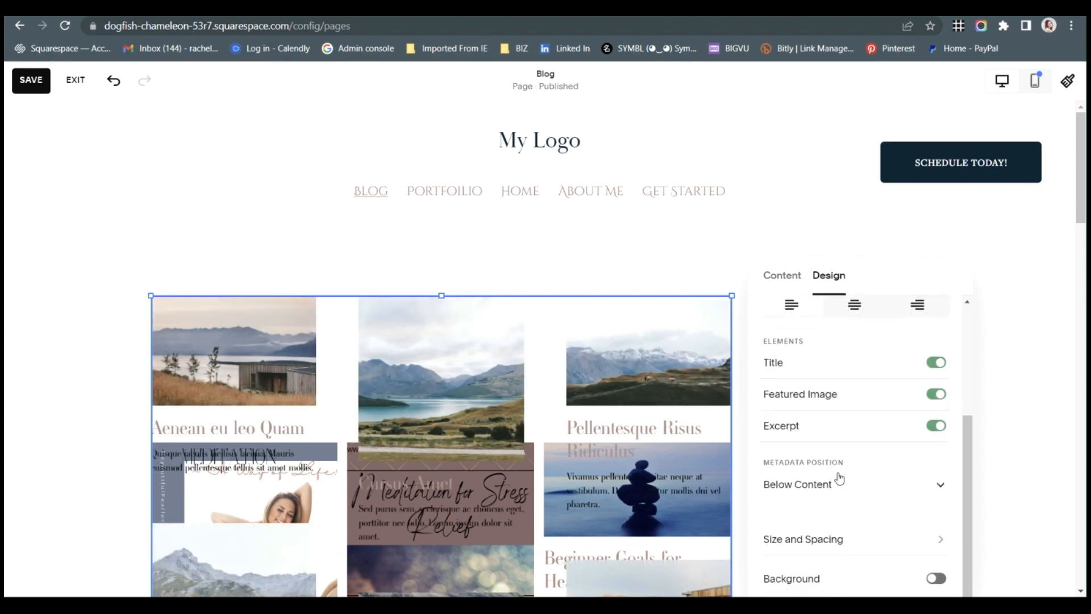
{"action": "left_click", "coordinate": [790, 286]}
{"action": "left_click", "coordinate": [836, 378]}
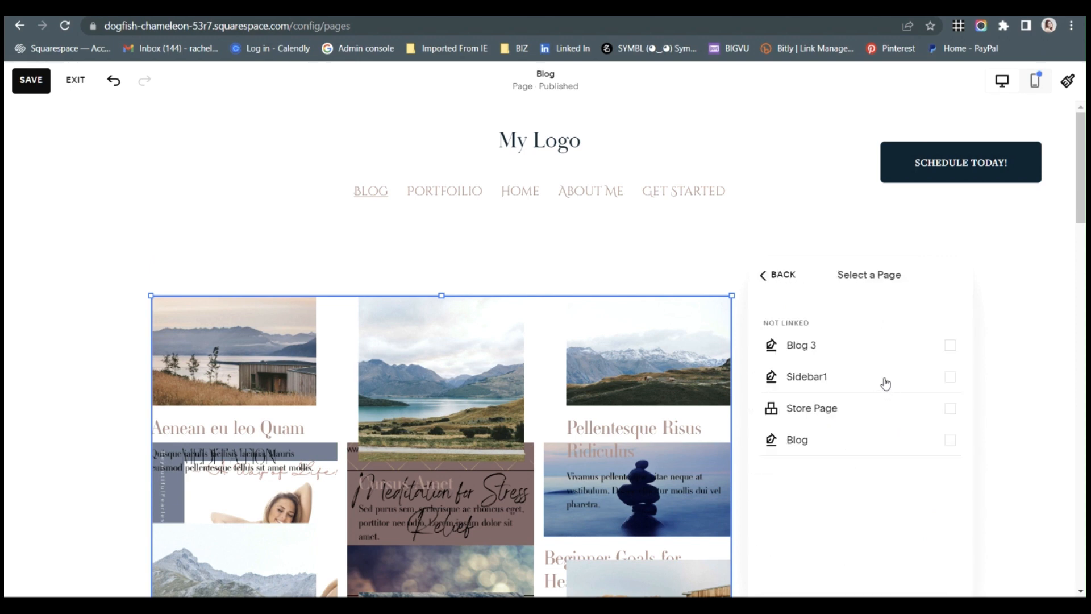
{"action": "left_click", "coordinate": [885, 382]}
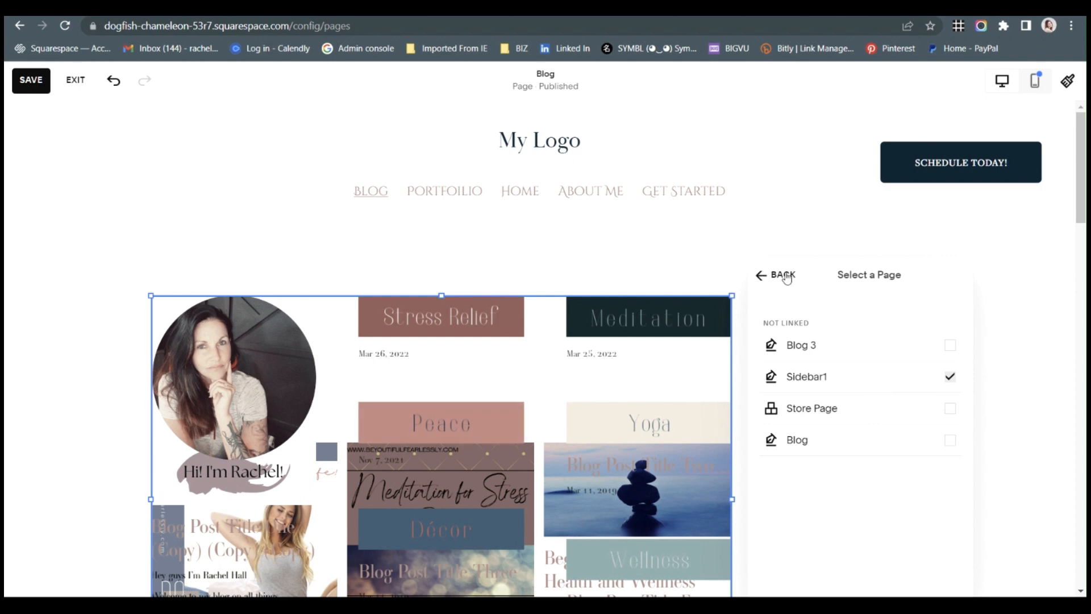
Set the primary metadata of the Sidebar1 Summary block to None.
{"action": "left_click", "coordinate": [784, 275]}
{"action": "left_click", "coordinate": [803, 434]}
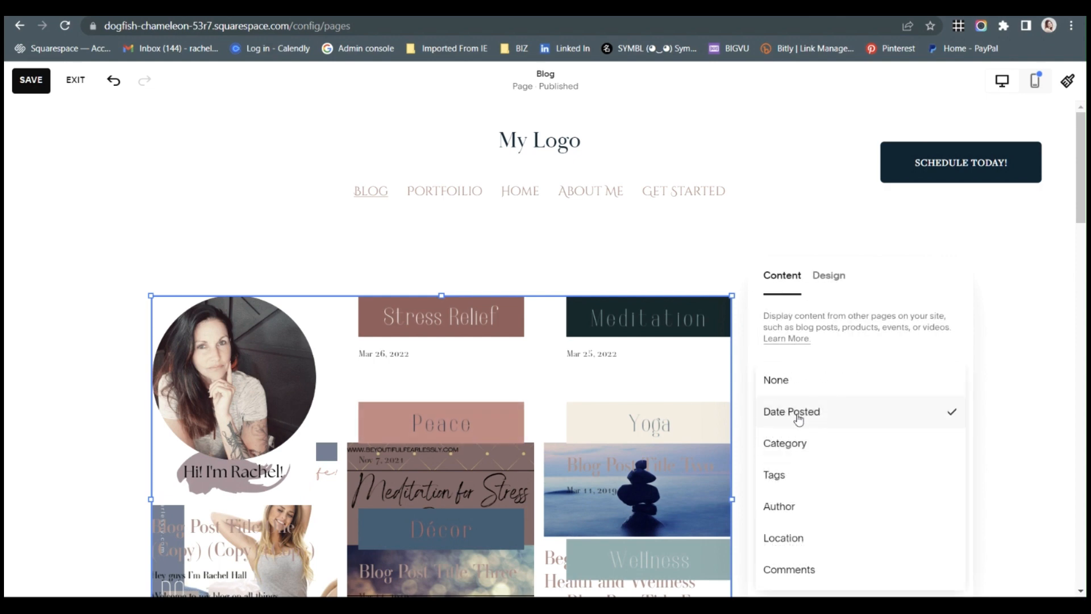
{"action": "left_click", "coordinate": [795, 381]}
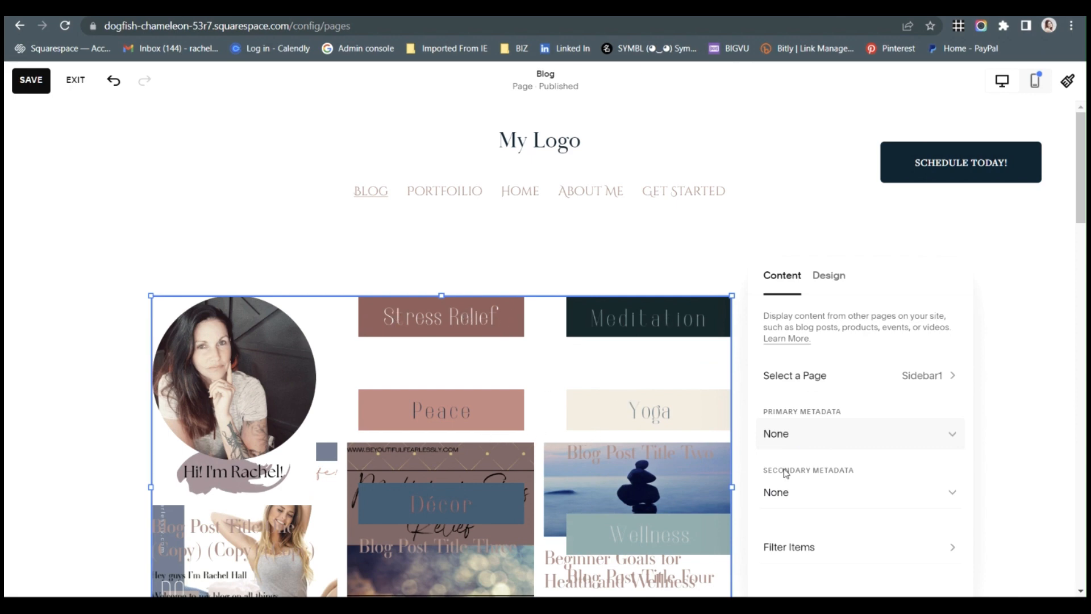
{"action": "left_click", "coordinate": [832, 448]}
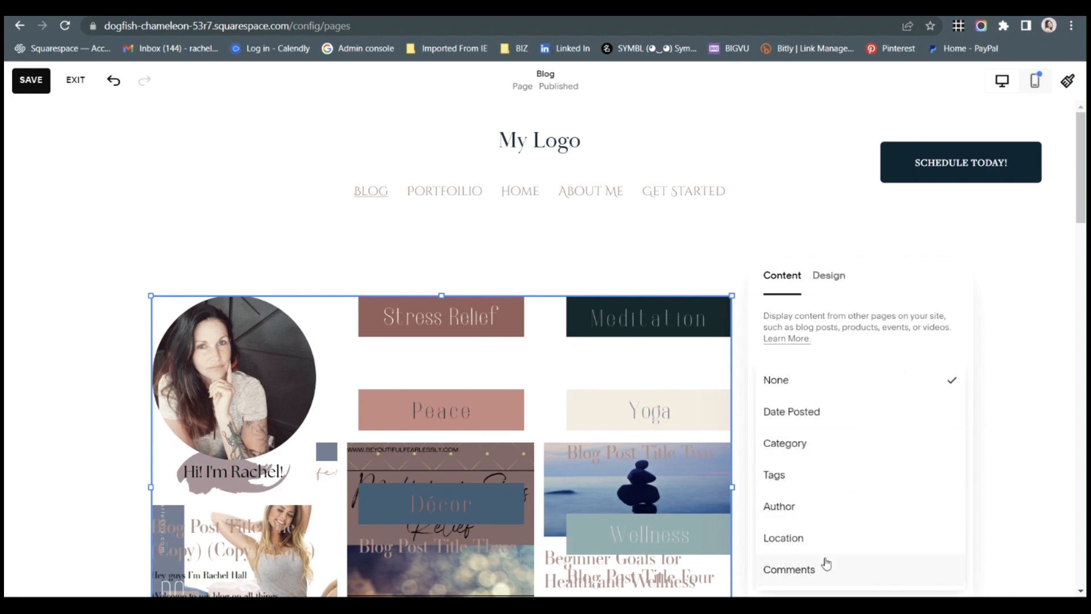
{"action": "left_click", "coordinate": [815, 392]}
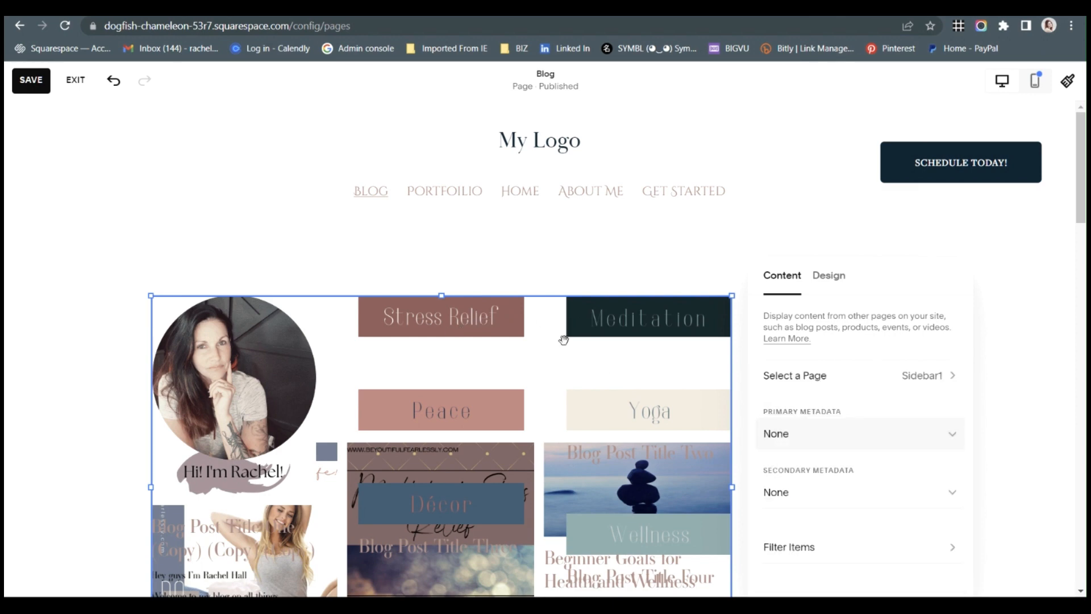
Narrow the Sidebar1 Summary block to a single column and place it to the right of the blog posts as a sidebar.
{"action": "left_click", "coordinate": [820, 284]}
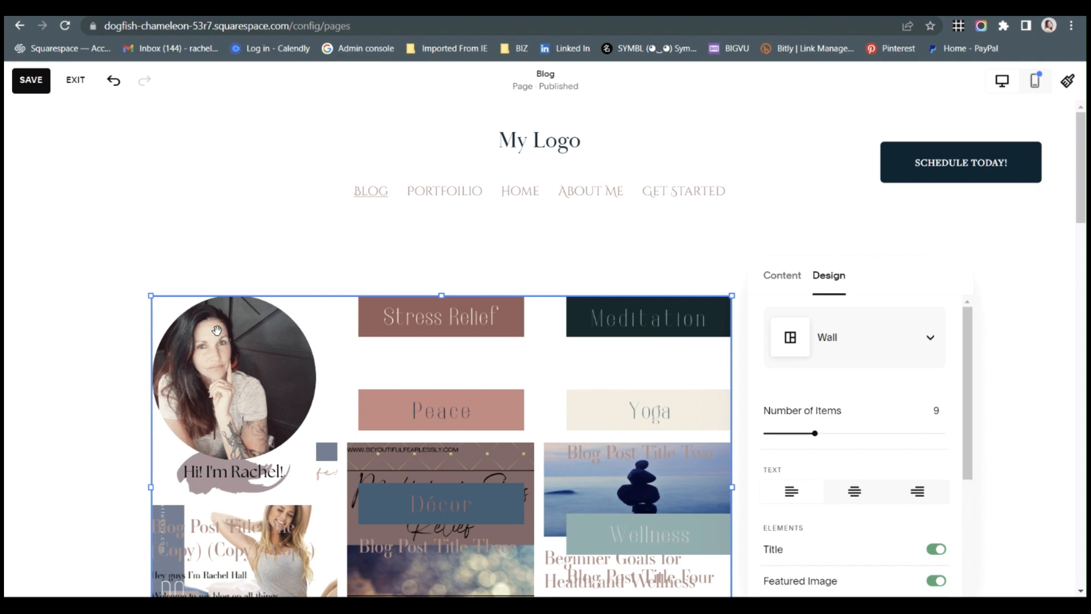
{"action": "left_click", "coordinate": [166, 416]}
{"action": "left_click", "coordinate": [165, 417]}
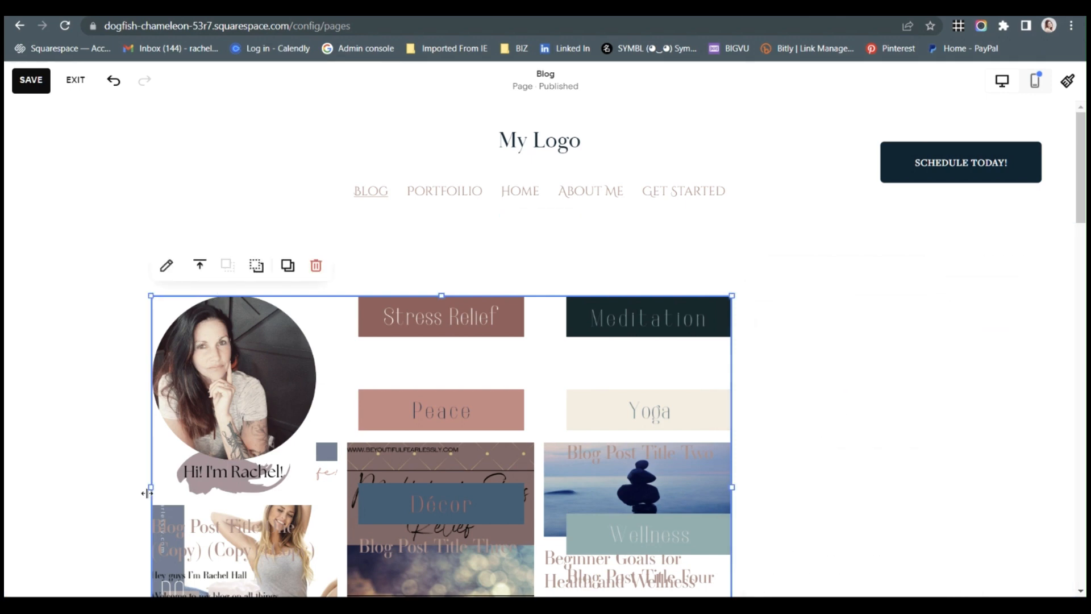
{"action": "left_click_drag", "start_coordinate": [147, 492], "coordinate": [540, 494]}
{"action": "left_click_drag", "start_coordinate": [633, 388], "coordinate": [818, 416]}
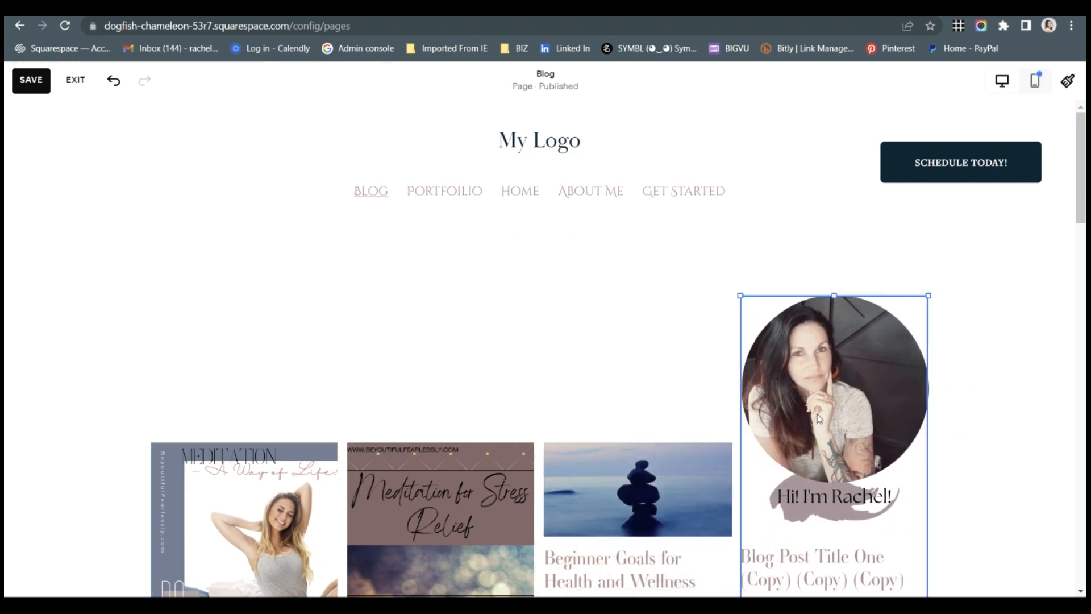
Turn off the Title element in the sidebar Summary block's design.
{"action": "scroll", "coordinate": [693, 378], "scroll_direction": "down", "scroll_amount": 3}
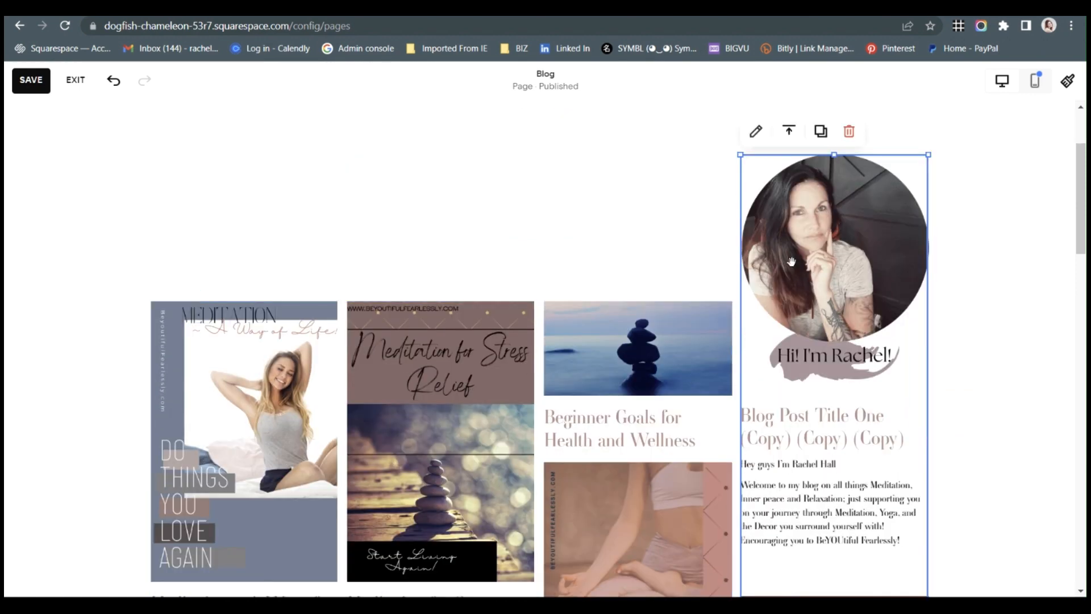
{"action": "scroll", "coordinate": [792, 256], "scroll_direction": "up", "scroll_amount": 1}
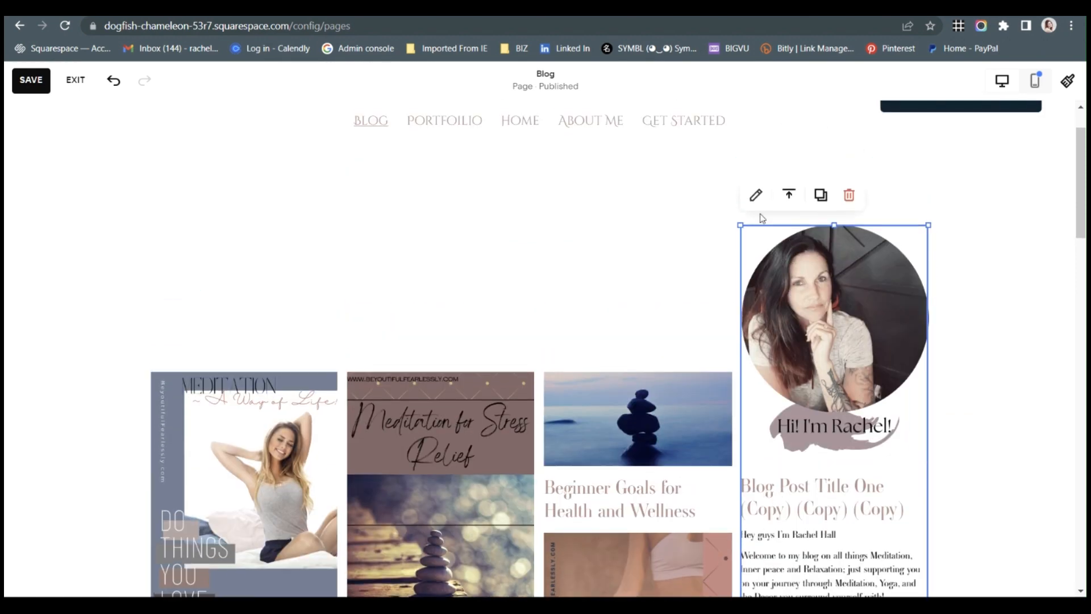
{"action": "left_click", "coordinate": [756, 195]}
{"action": "scroll", "coordinate": [966, 330], "scroll_direction": "down", "scroll_amount": 3}
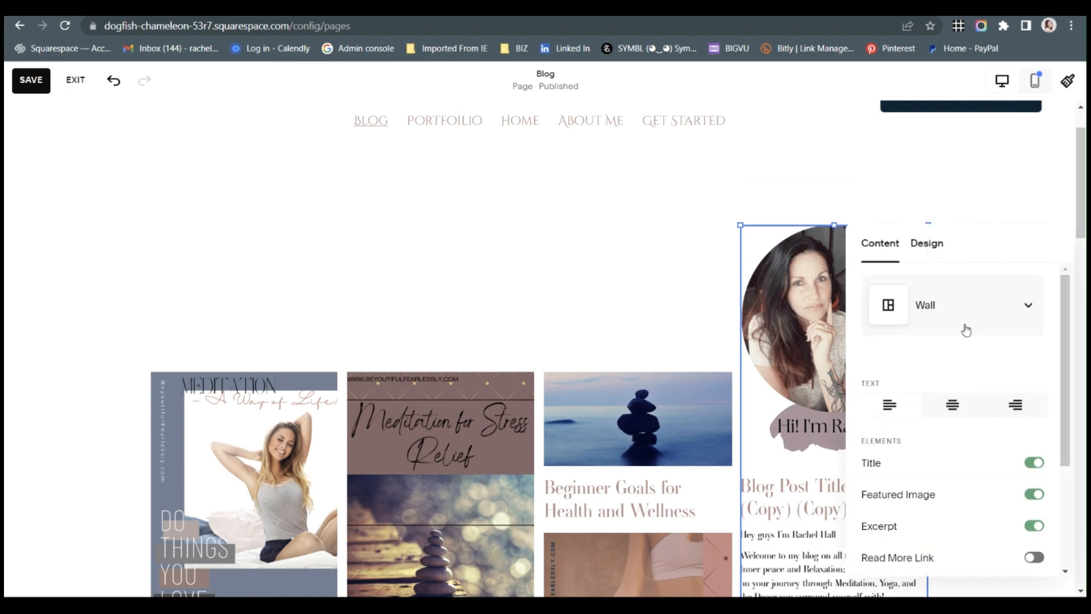
{"action": "scroll", "coordinate": [782, 460], "scroll_direction": "down", "scroll_amount": 1}
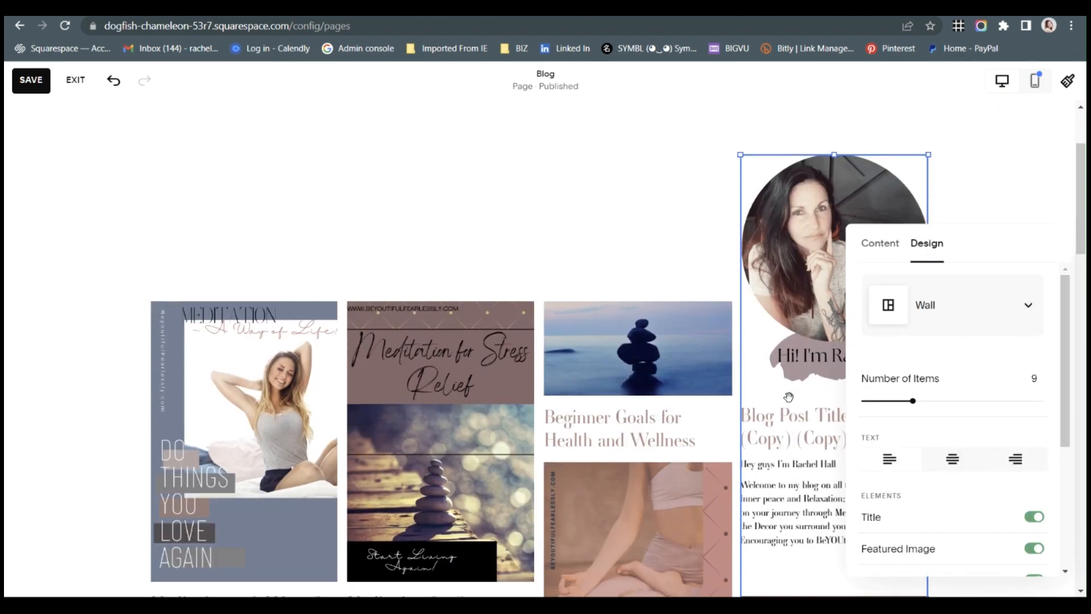
{"action": "left_click", "coordinate": [989, 518]}
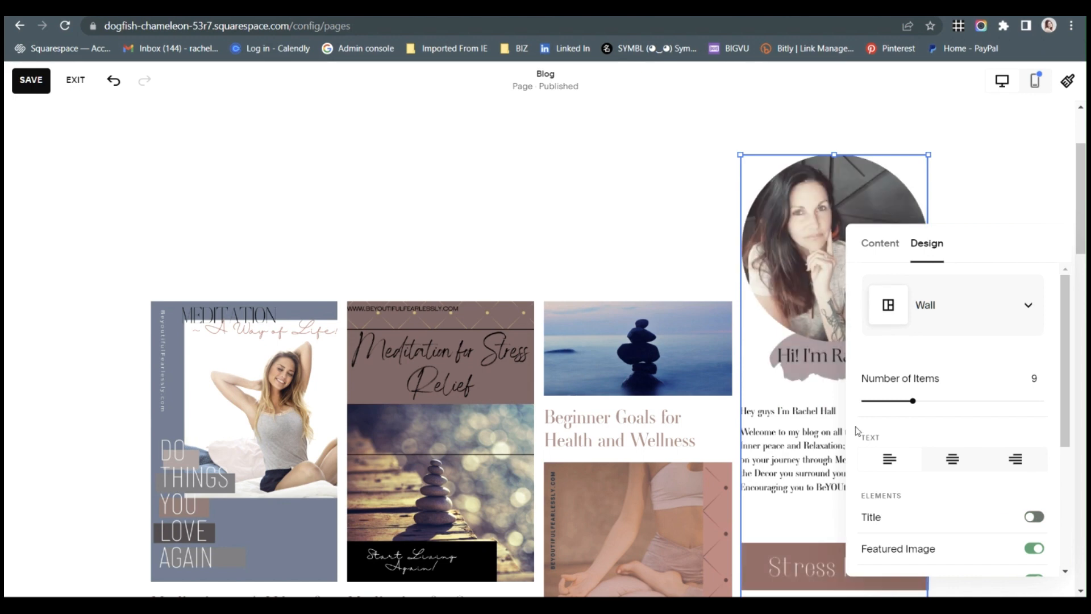
Examine the sidebar's welcome text, category banners and their spacing beside the blog posts, and open the block's Size and Spacing settings.
{"action": "scroll", "coordinate": [818, 403], "scroll_direction": "down", "scroll_amount": 1}
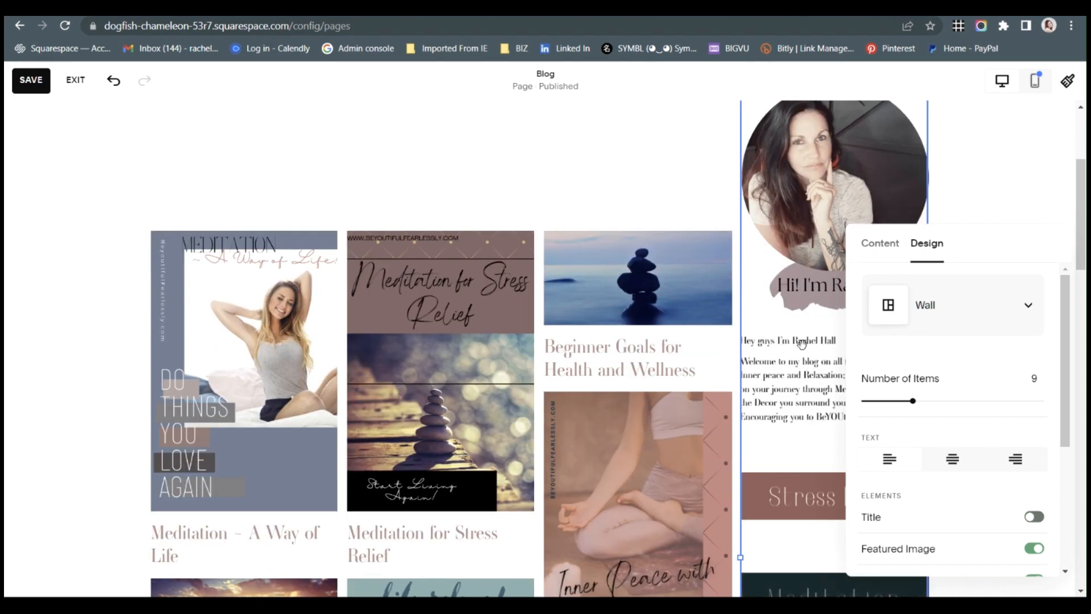
{"action": "scroll", "coordinate": [792, 482], "scroll_direction": "down", "scroll_amount": 3}
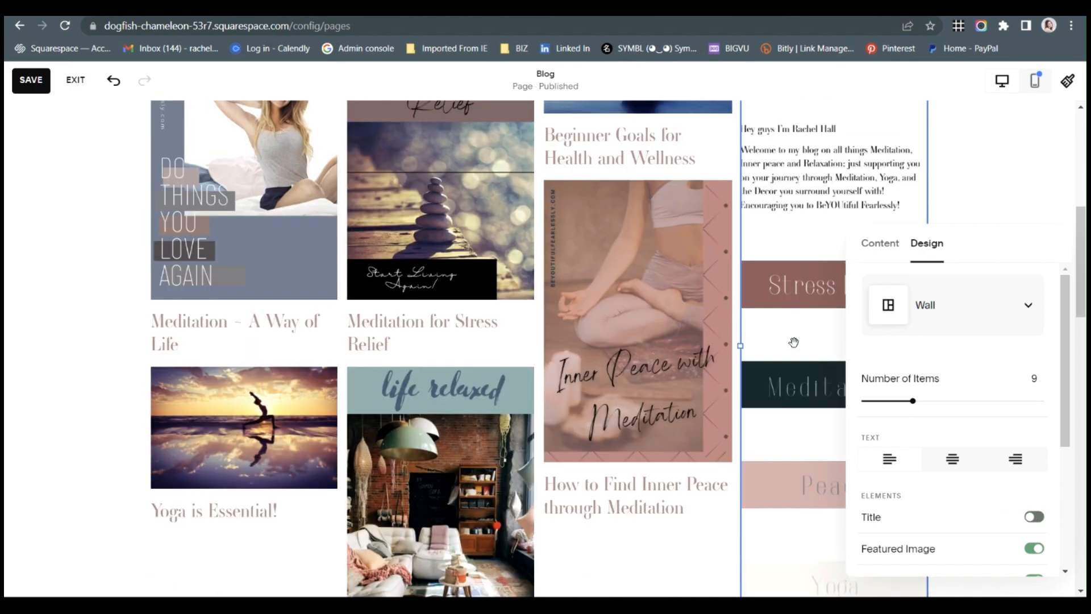
{"action": "scroll", "coordinate": [792, 471], "scroll_direction": "down", "scroll_amount": 3}
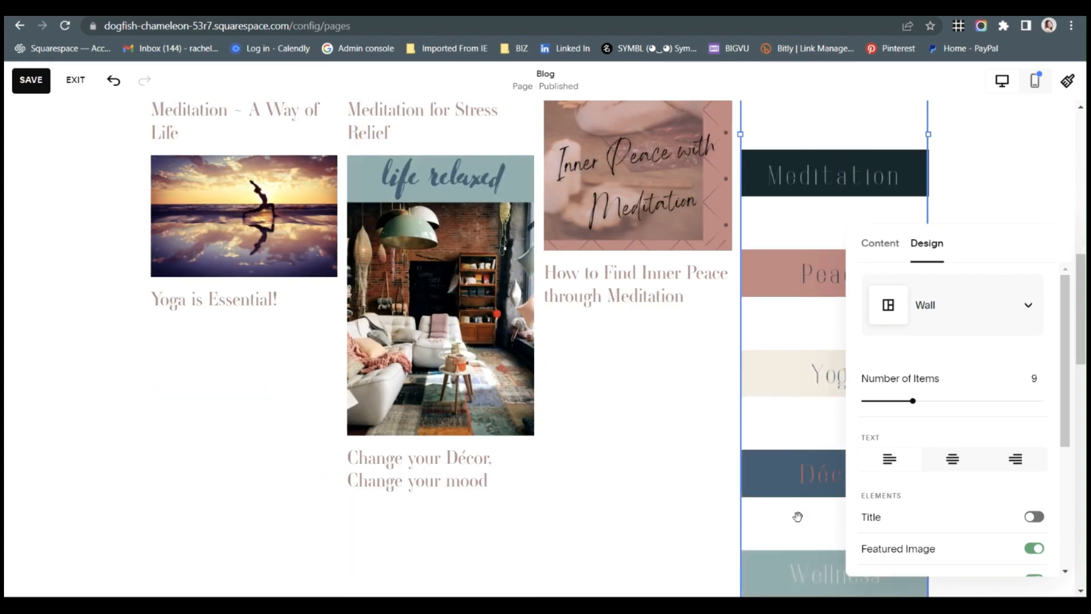
{"action": "scroll", "coordinate": [800, 527], "scroll_direction": "up", "scroll_amount": 2}
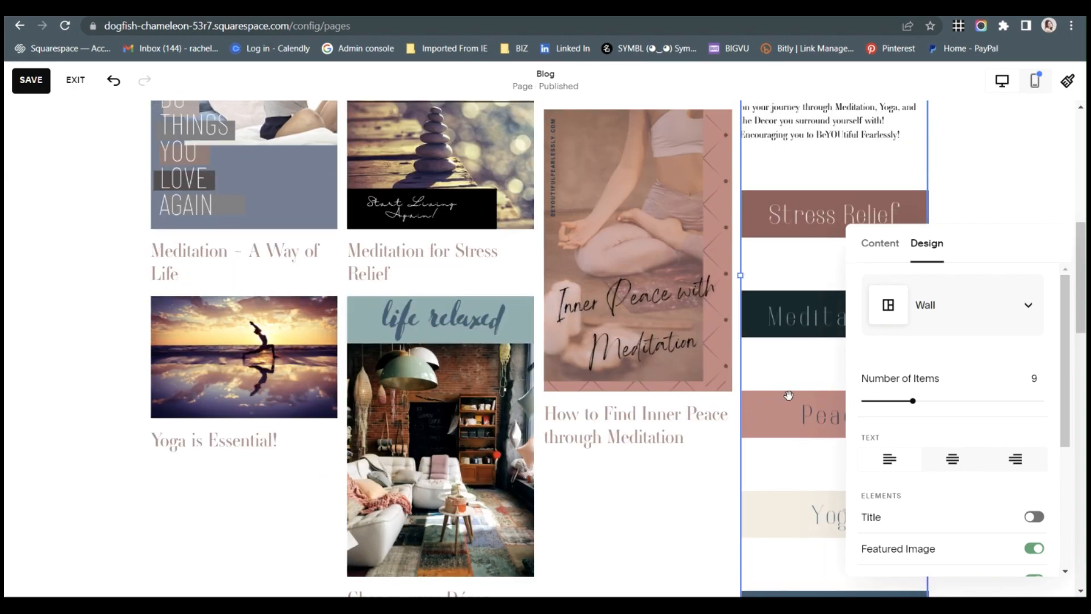
{"action": "scroll", "coordinate": [778, 449], "scroll_direction": "up", "scroll_amount": 2}
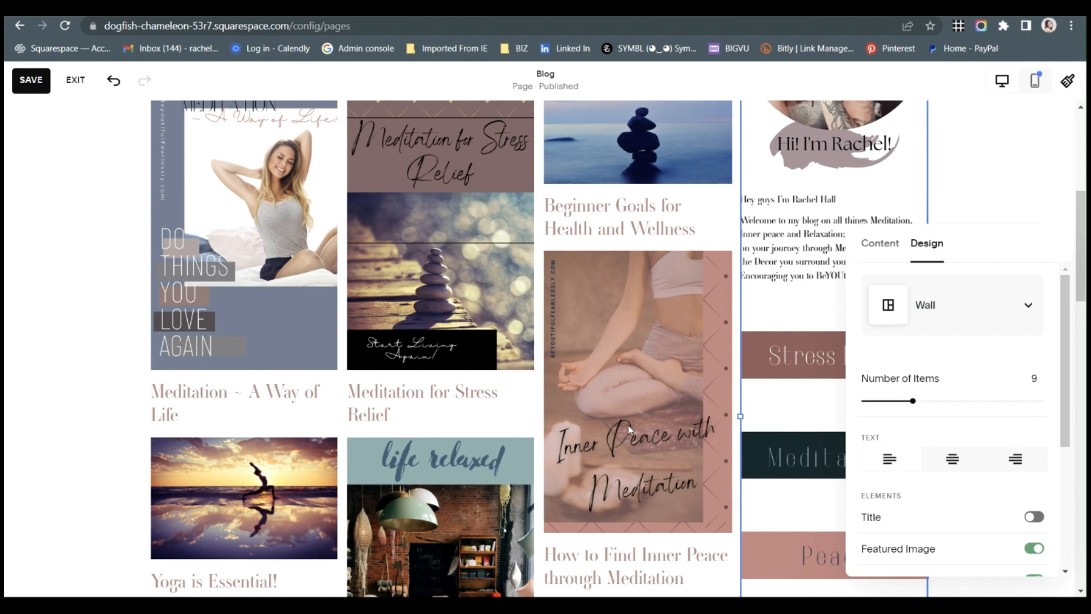
{"action": "scroll", "coordinate": [628, 427], "scroll_direction": "up", "scroll_amount": 2}
{"action": "scroll", "coordinate": [825, 406], "scroll_direction": "up", "scroll_amount": 3}
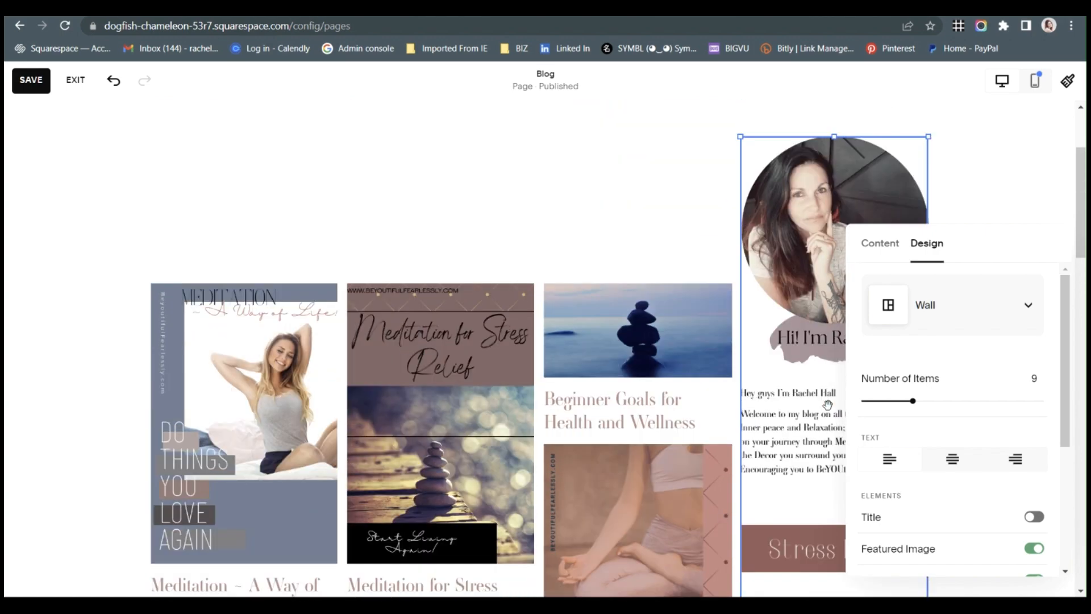
{"action": "scroll", "coordinate": [898, 495], "scroll_direction": "down", "scroll_amount": 4}
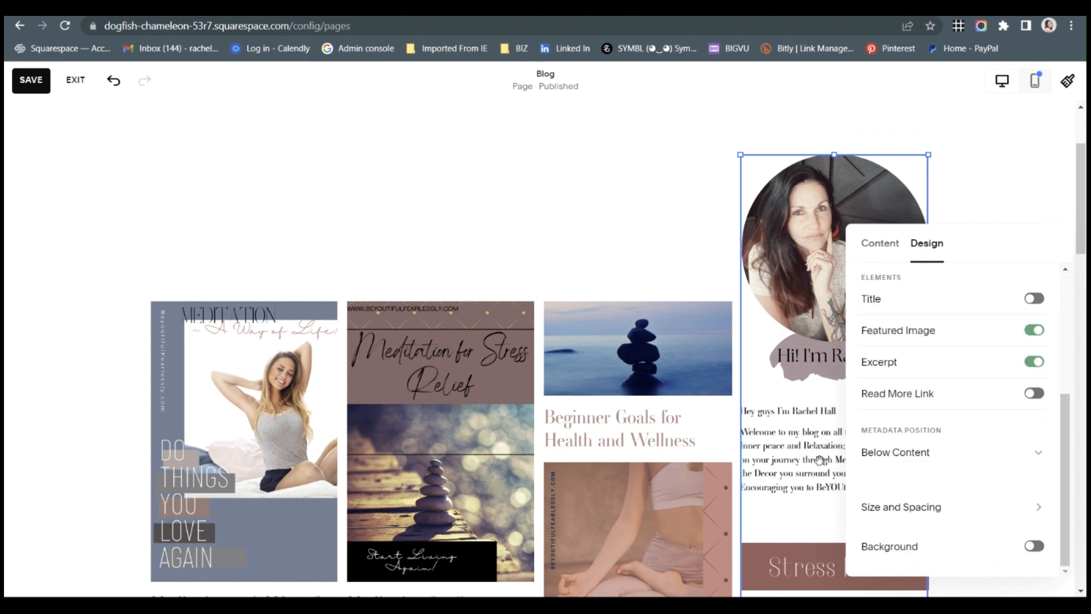
{"action": "scroll", "coordinate": [819, 459], "scroll_direction": "down", "scroll_amount": 3}
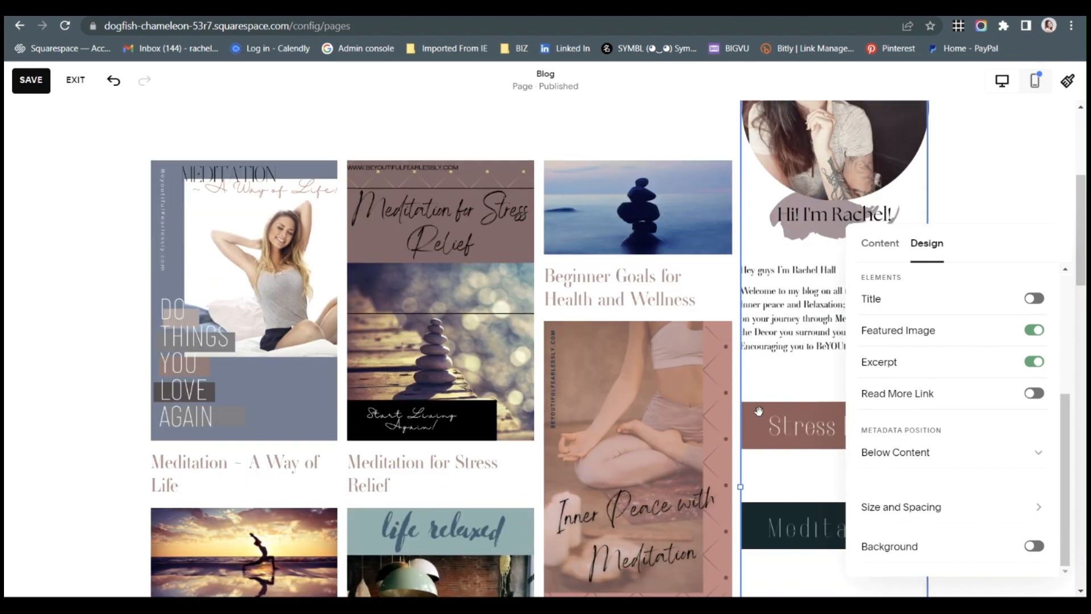
{"action": "scroll", "coordinate": [818, 194], "scroll_direction": "up", "scroll_amount": 1}
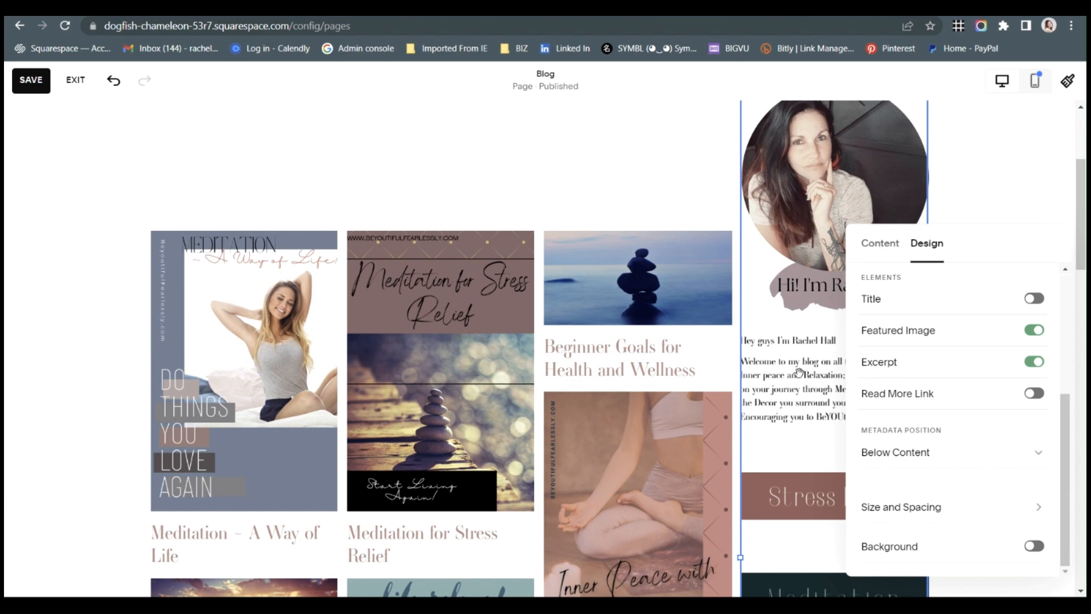
{"action": "scroll", "coordinate": [789, 341], "scroll_direction": "down", "scroll_amount": 1}
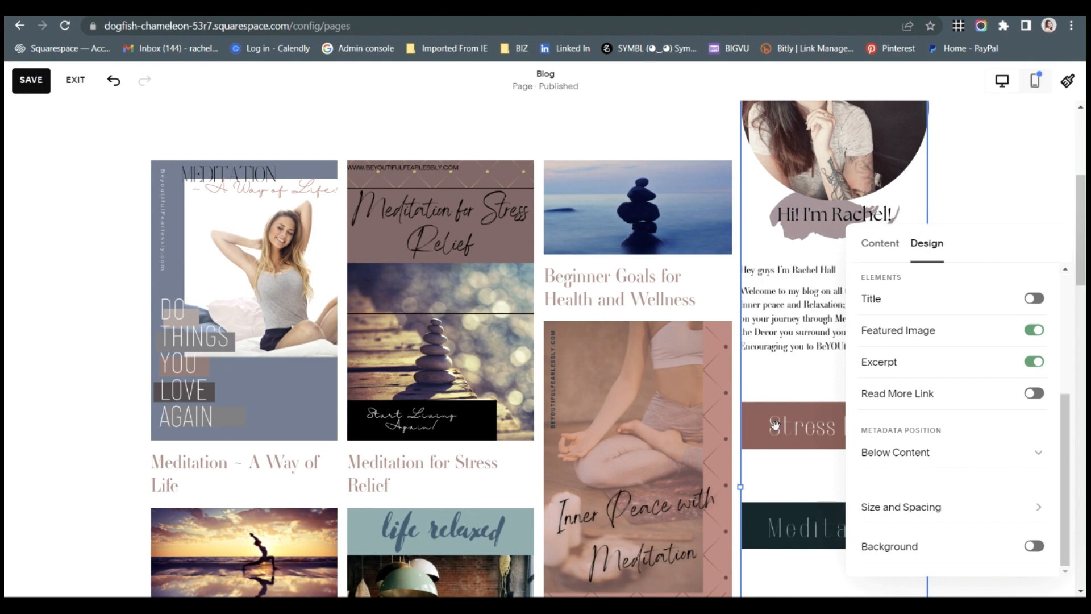
{"action": "scroll", "coordinate": [828, 171], "scroll_direction": "down", "scroll_amount": 5}
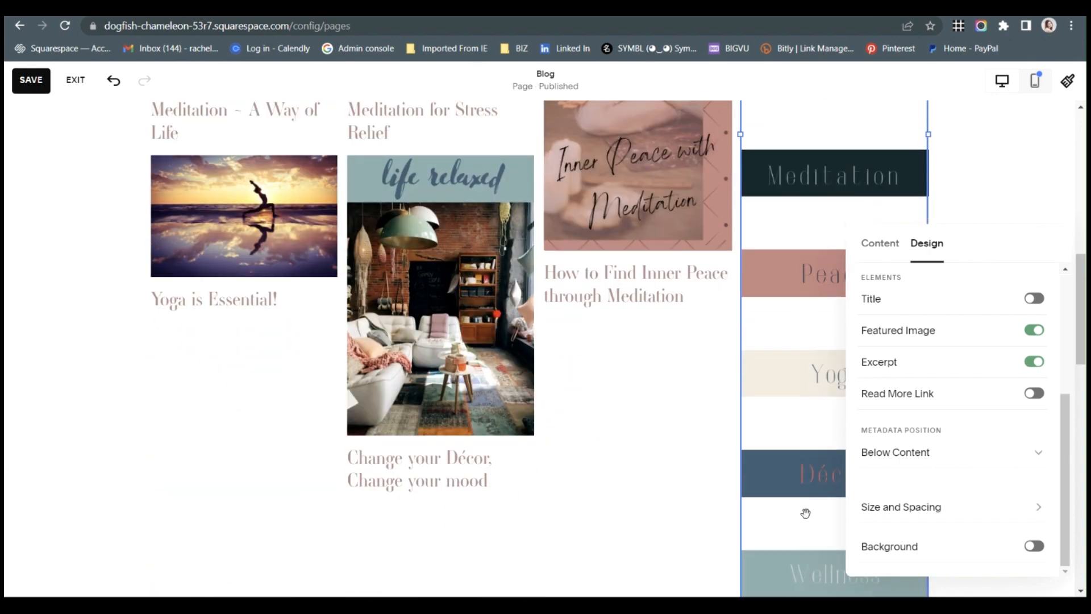
{"action": "scroll", "coordinate": [806, 512], "scroll_direction": "down", "scroll_amount": 2}
{"action": "scroll", "coordinate": [806, 499], "scroll_direction": "up", "scroll_amount": 4}
{"action": "scroll", "coordinate": [806, 416], "scroll_direction": "up", "scroll_amount": 5}
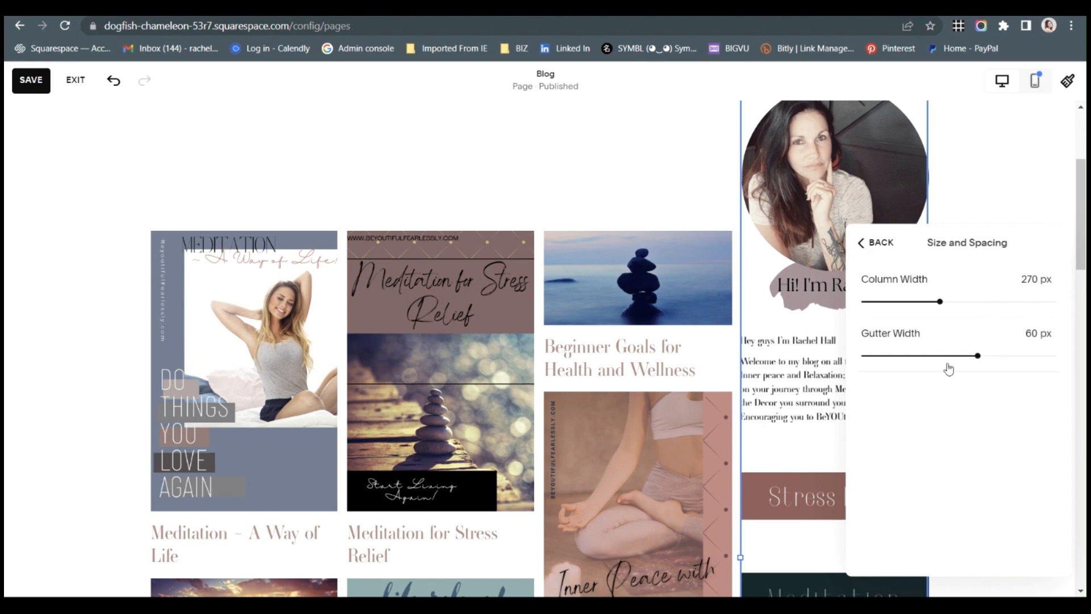
Reduce the gutter width of the sidebar Summary block to 24 px.
{"action": "left_click", "coordinate": [924, 357]}
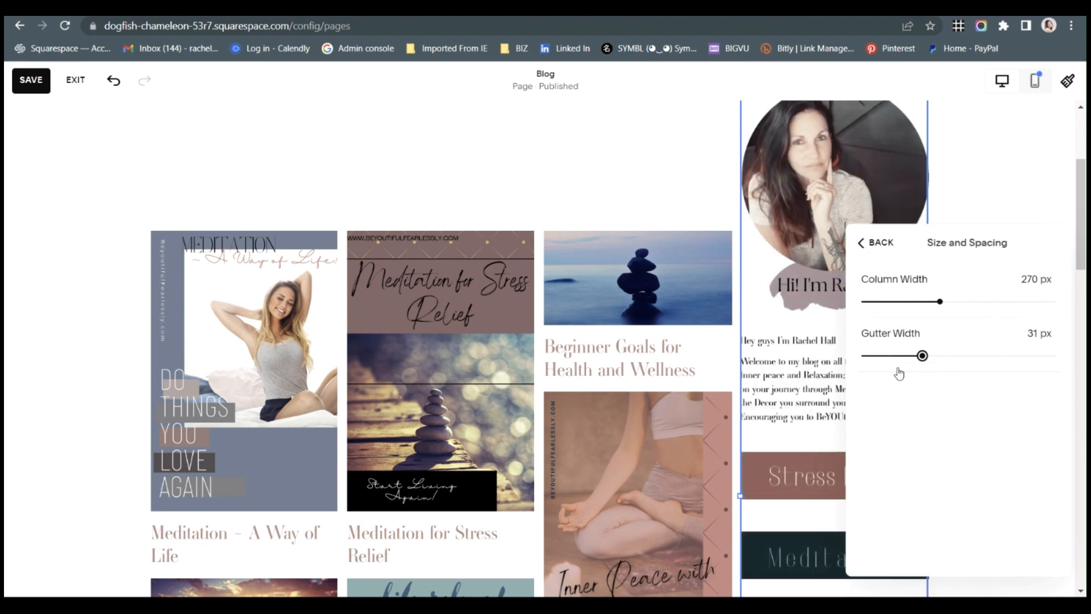
{"action": "left_click", "coordinate": [898, 357]}
{"action": "left_click", "coordinate": [909, 356]}
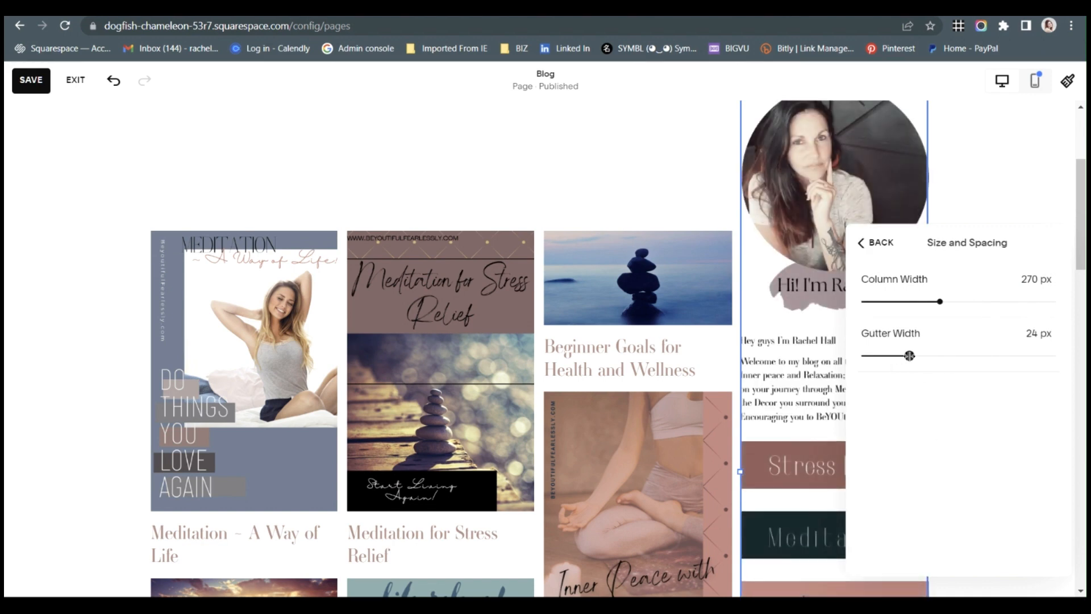
Examine the sidebar's profile image, welcome text and spacing between category banners beside the blog posts, closing the block's settings along the way.
{"action": "scroll", "coordinate": [801, 410], "scroll_direction": "down", "scroll_amount": 5}
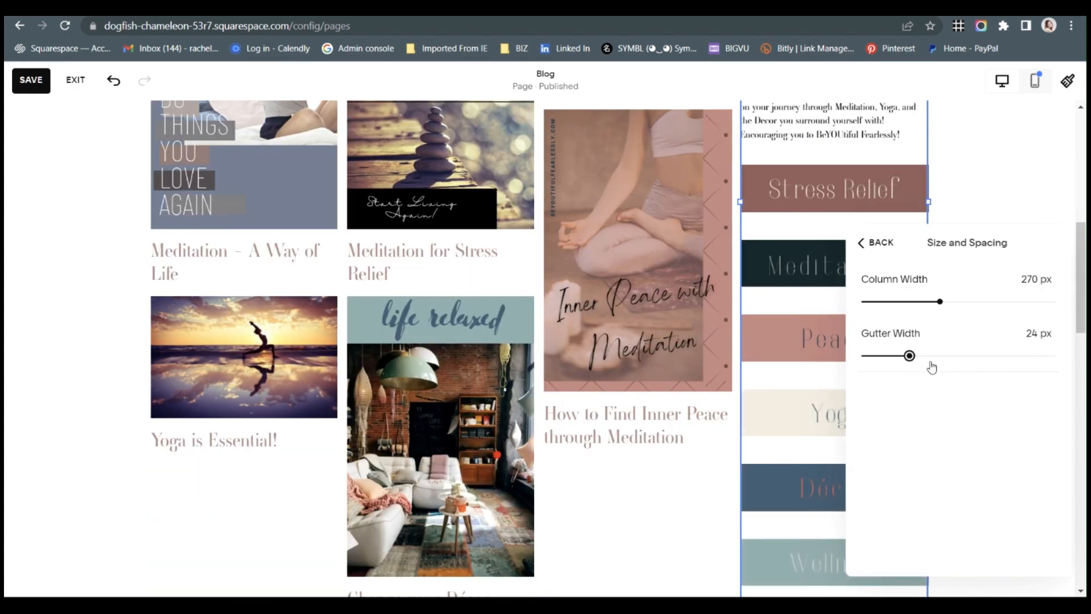
{"action": "scroll", "coordinate": [831, 375], "scroll_direction": "up", "scroll_amount": 6}
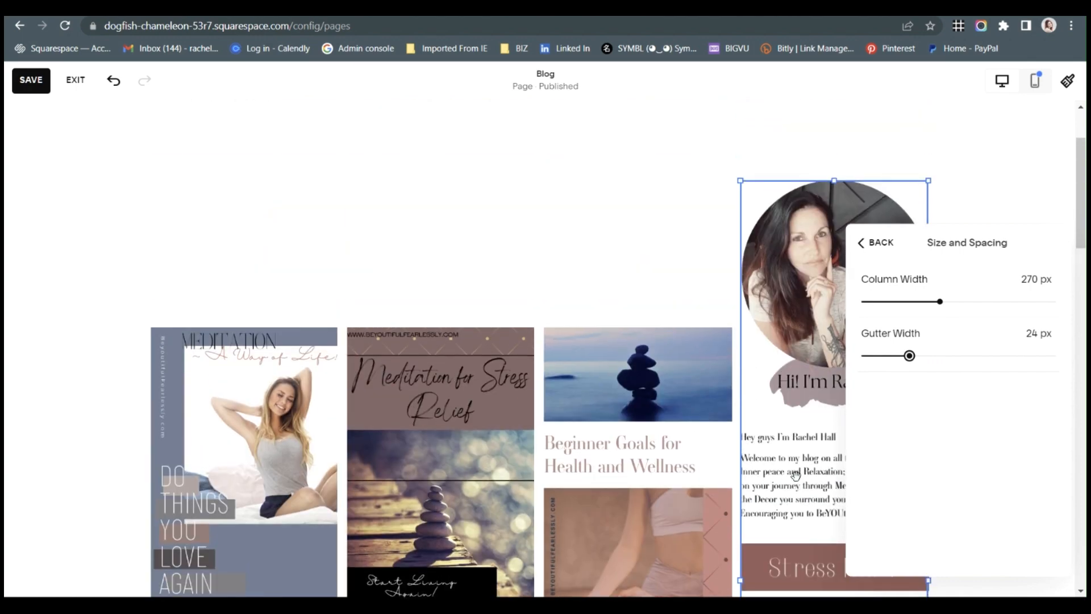
{"action": "scroll", "coordinate": [801, 369], "scroll_direction": "down", "scroll_amount": 4}
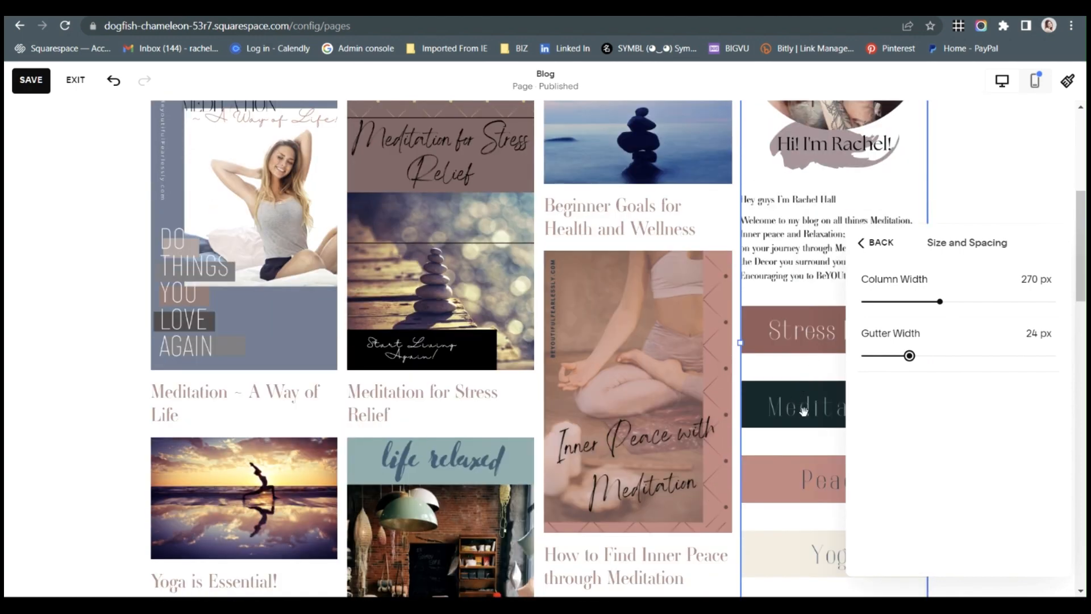
{"action": "scroll", "coordinate": [803, 459], "scroll_direction": "down", "scroll_amount": 5}
{"action": "scroll", "coordinate": [790, 409], "scroll_direction": "up", "scroll_amount": 4}
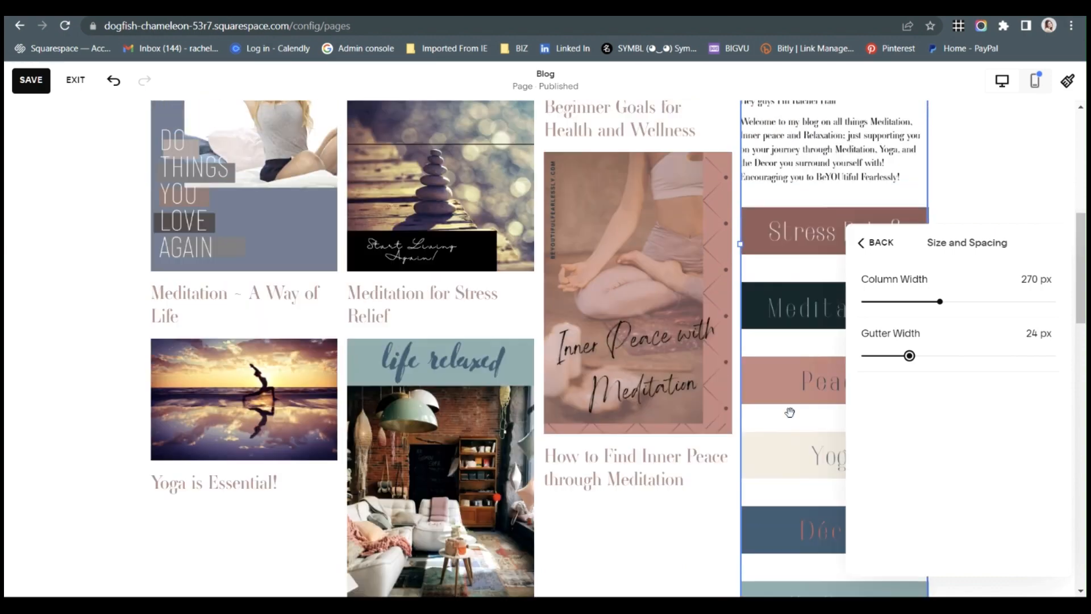
{"action": "scroll", "coordinate": [792, 391], "scroll_direction": "up", "scroll_amount": 7}
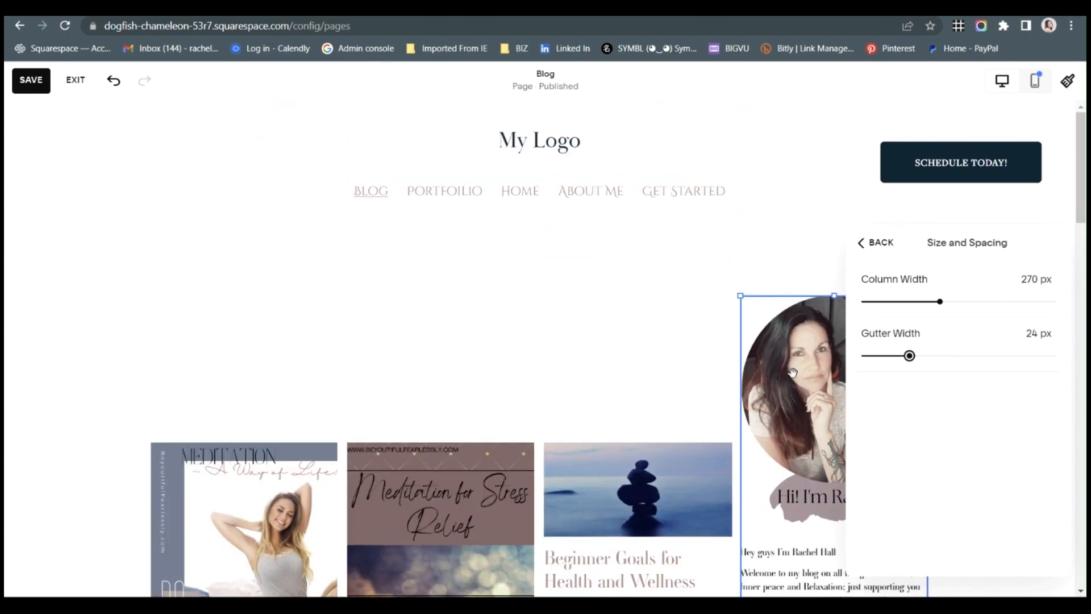
{"action": "left_click", "coordinate": [598, 378]}
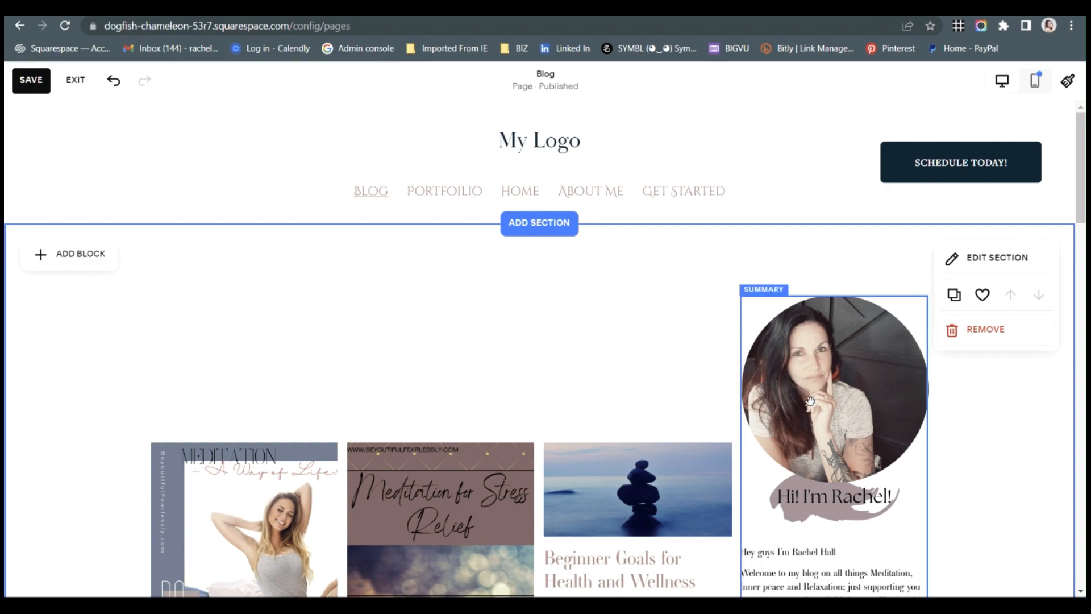
{"action": "scroll", "coordinate": [810, 401], "scroll_direction": "down", "scroll_amount": 4}
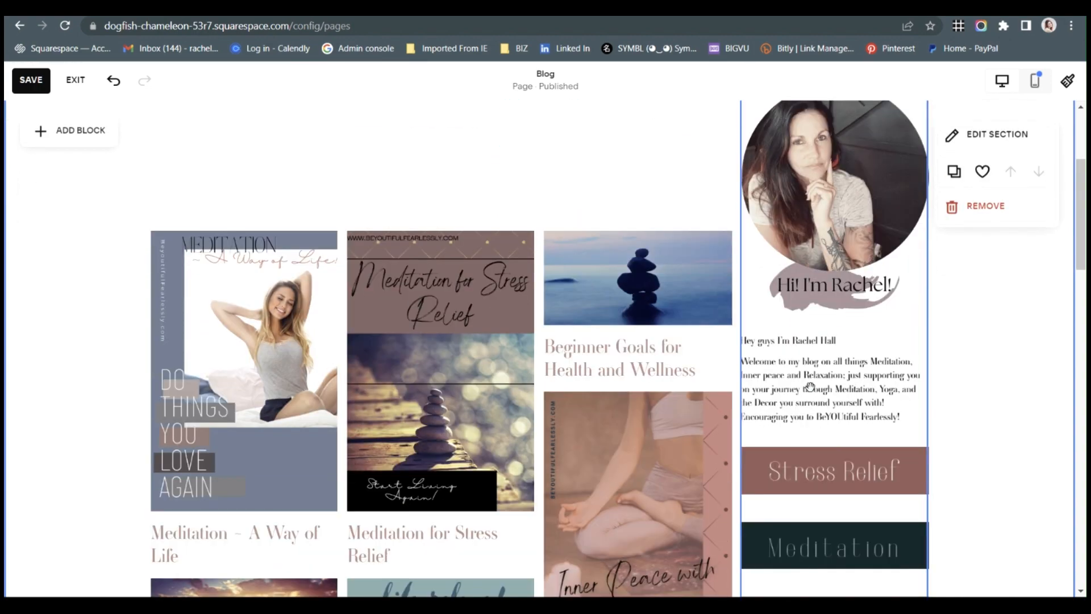
{"action": "scroll", "coordinate": [846, 430], "scroll_direction": "down", "scroll_amount": 5}
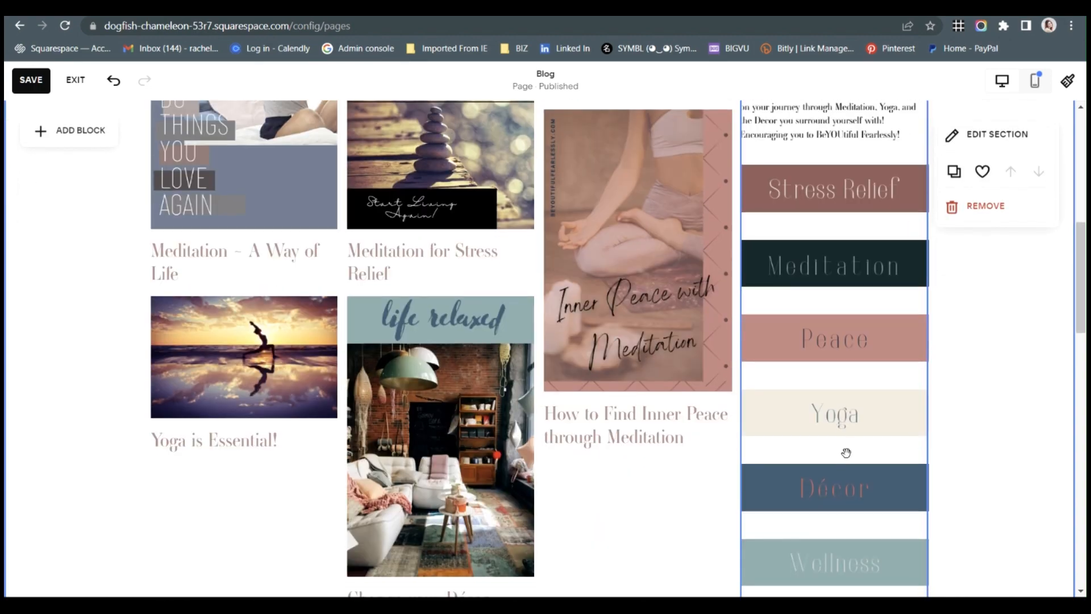
{"action": "scroll", "coordinate": [846, 453], "scroll_direction": "up", "scroll_amount": 9}
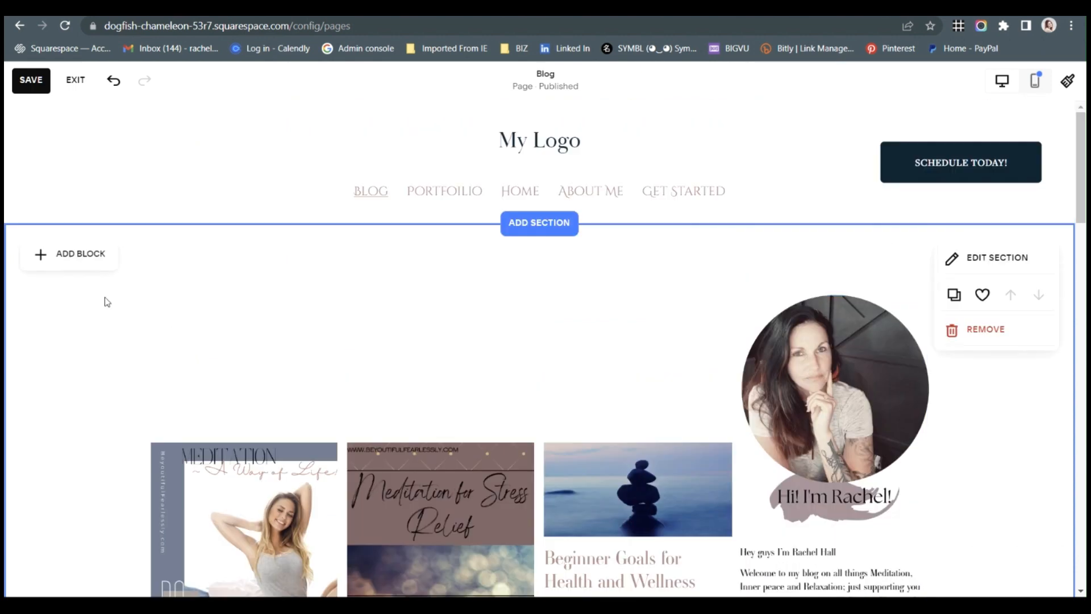
Add a new Summary block above the blog posts in the page section.
{"action": "left_click", "coordinate": [96, 254]}
{"action": "scroll", "coordinate": [210, 494], "scroll_direction": "down", "scroll_amount": 3}
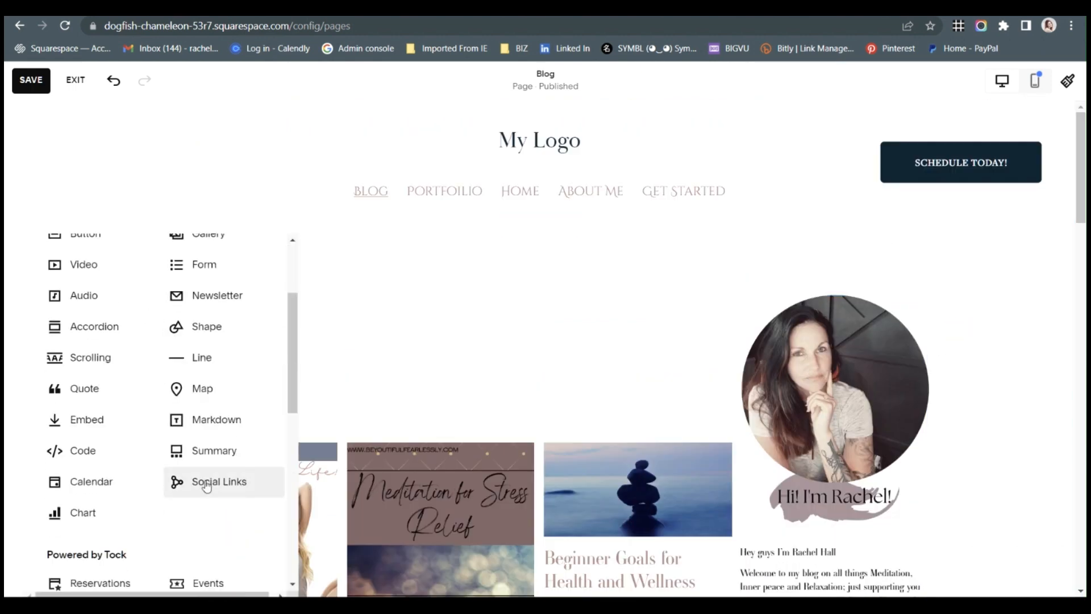
{"action": "left_click", "coordinate": [222, 452]}
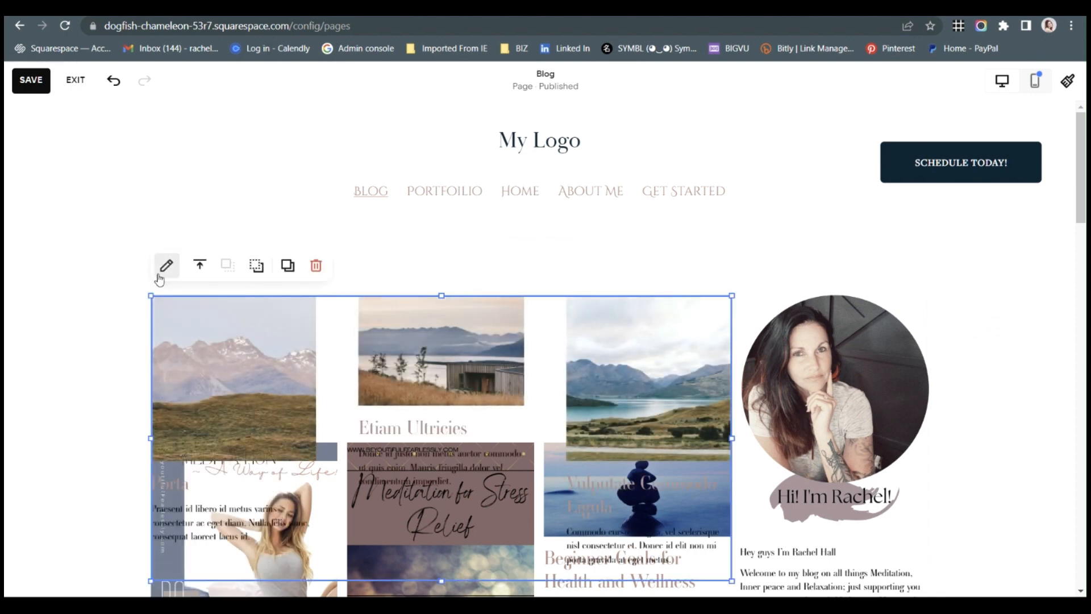
Select the Blog page as the content source of the new Summary block.
{"action": "left_click", "coordinate": [166, 266]}
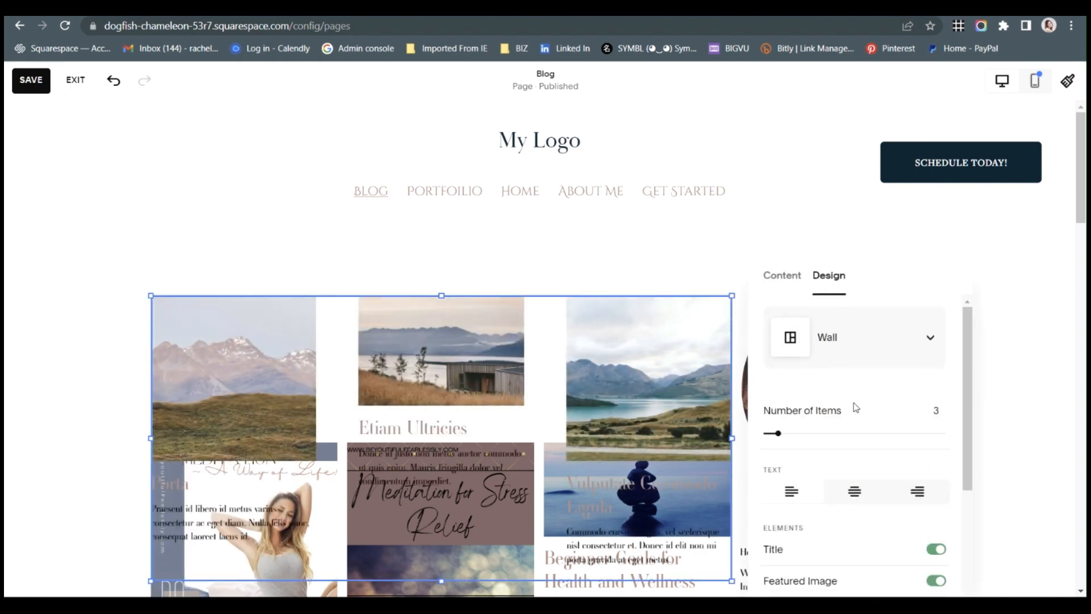
{"action": "left_click", "coordinate": [782, 275]}
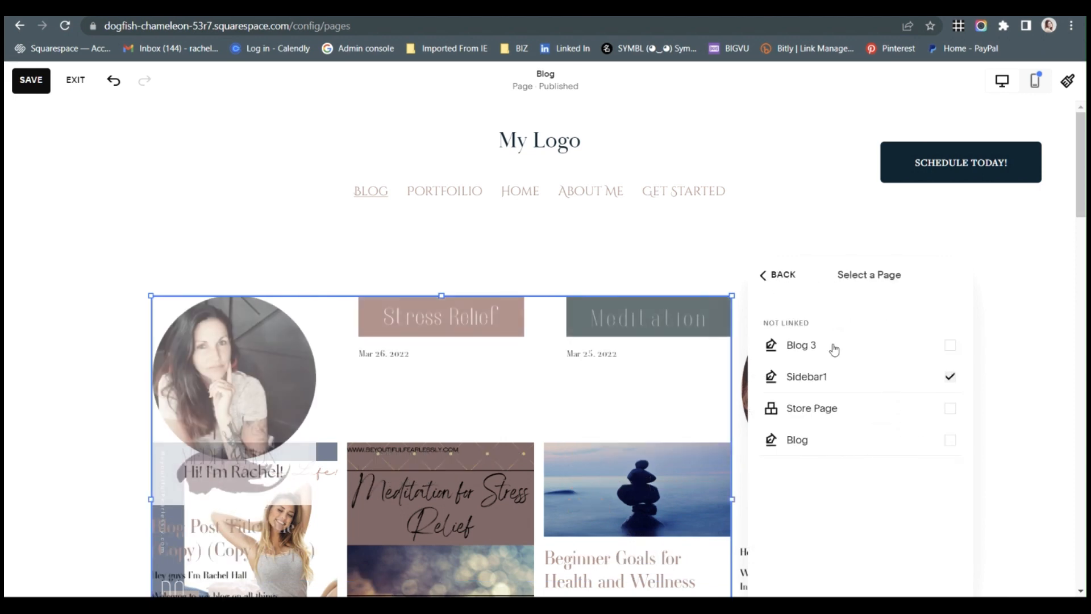
{"action": "left_click", "coordinate": [887, 389]}
{"action": "left_click", "coordinate": [888, 439]}
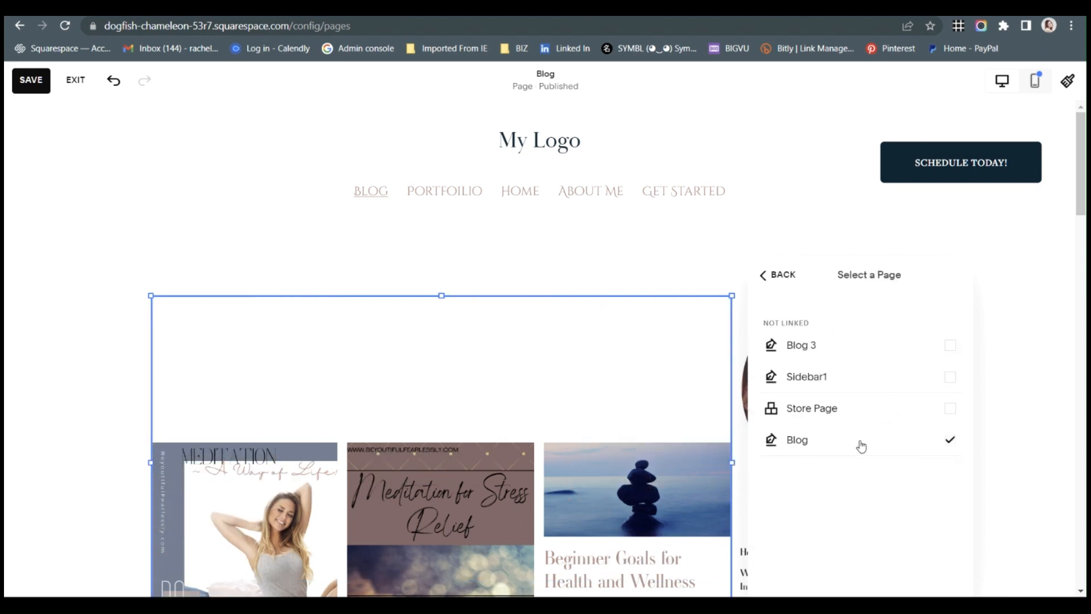
{"action": "left_click", "coordinate": [779, 278]}
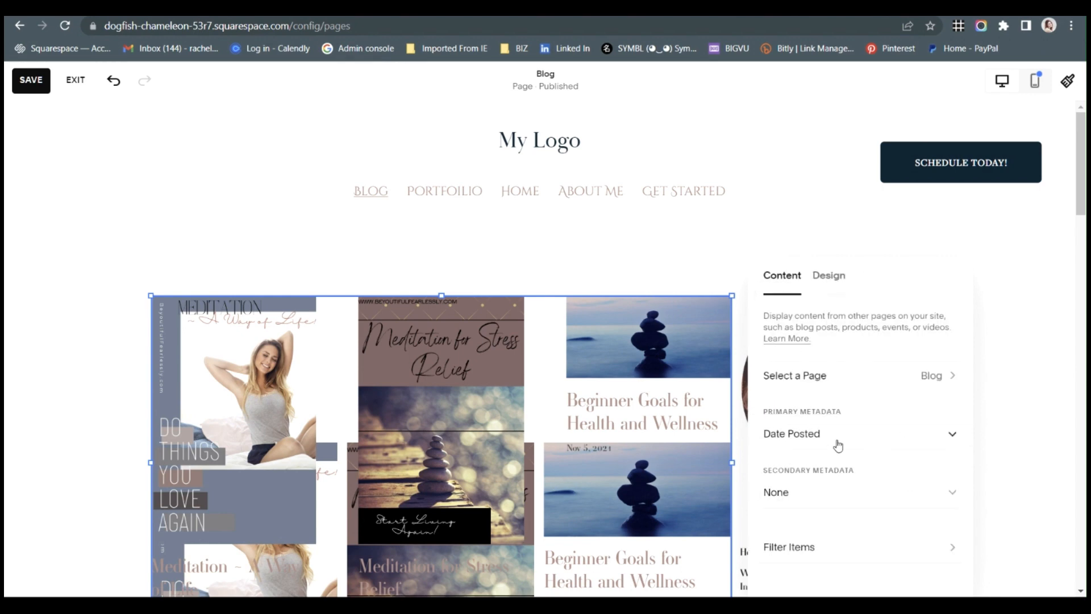
Set the new Summary block's primary metadata to Category and check its category and tag filter options.
{"action": "left_click", "coordinate": [856, 432]}
{"action": "left_click", "coordinate": [816, 452]}
{"action": "left_click", "coordinate": [790, 547]}
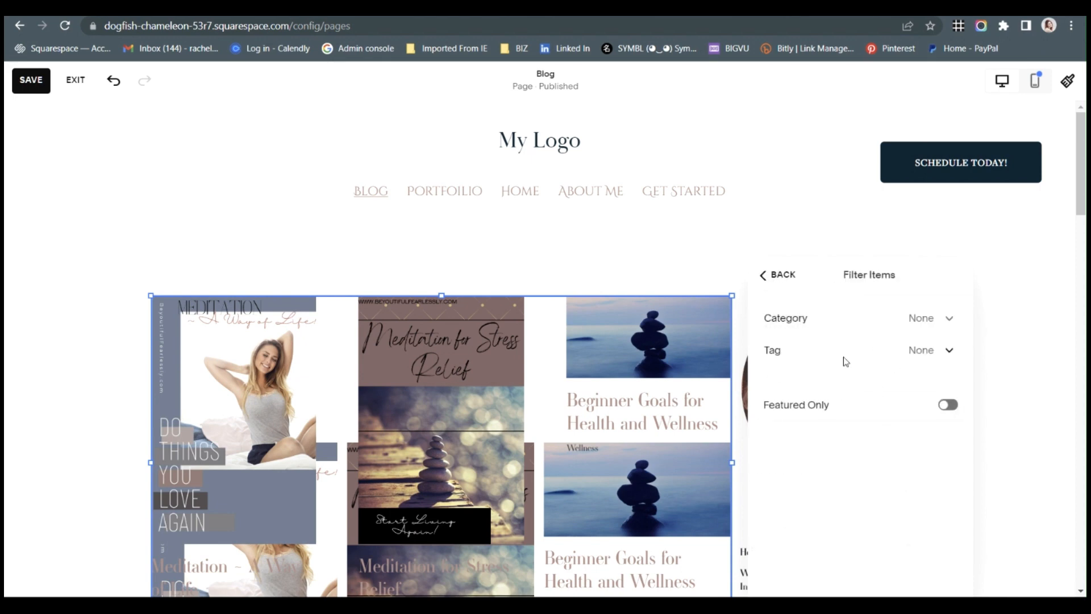
{"action": "left_click", "coordinate": [774, 275]}
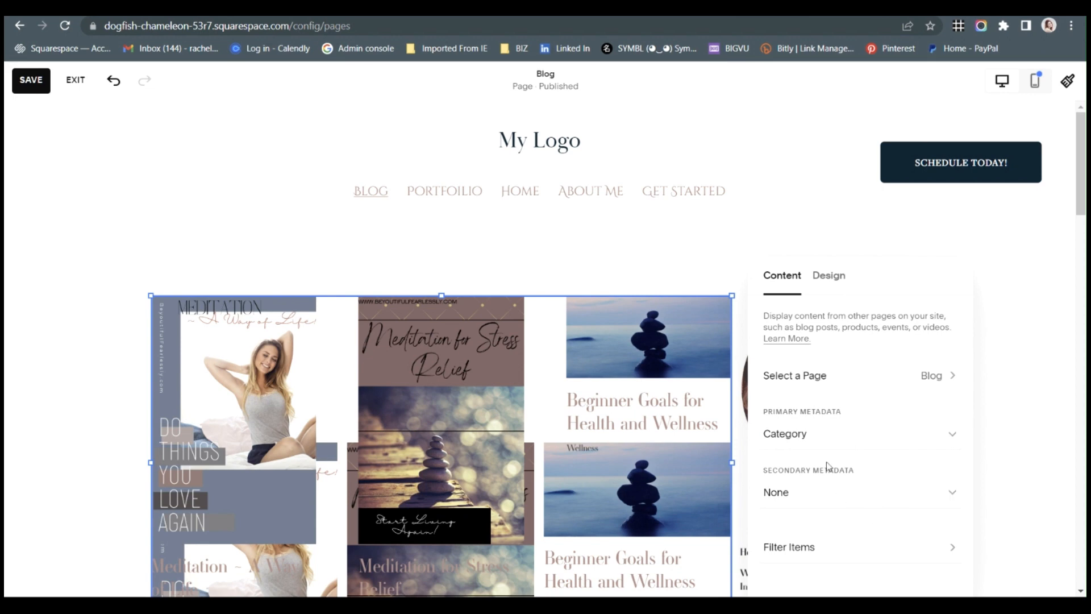
Increase the new Summary block's number of items and turn off its Title and Featured Image elements.
{"action": "left_click", "coordinate": [825, 278]}
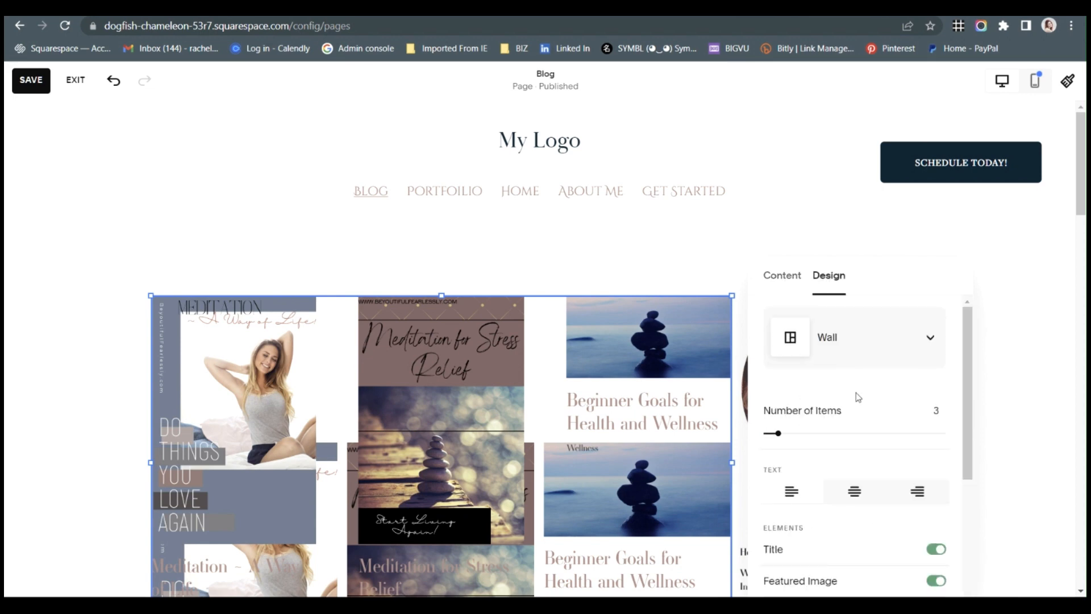
{"action": "left_click", "coordinate": [809, 433]}
{"action": "scroll", "coordinate": [816, 458], "scroll_direction": "down", "scroll_amount": 3}
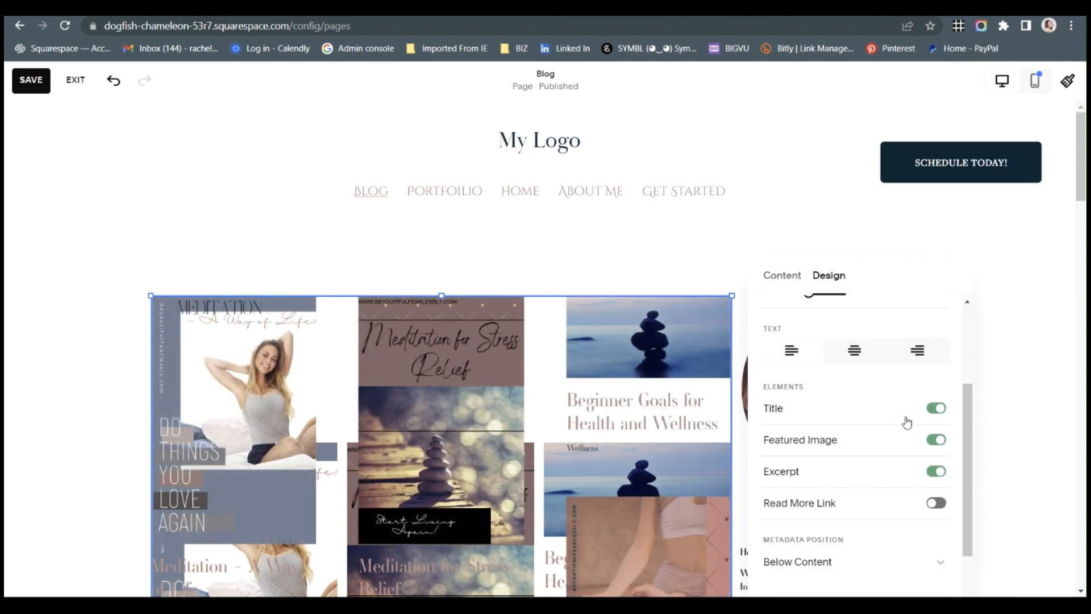
{"action": "left_click", "coordinate": [932, 410]}
{"action": "left_click", "coordinate": [933, 439]}
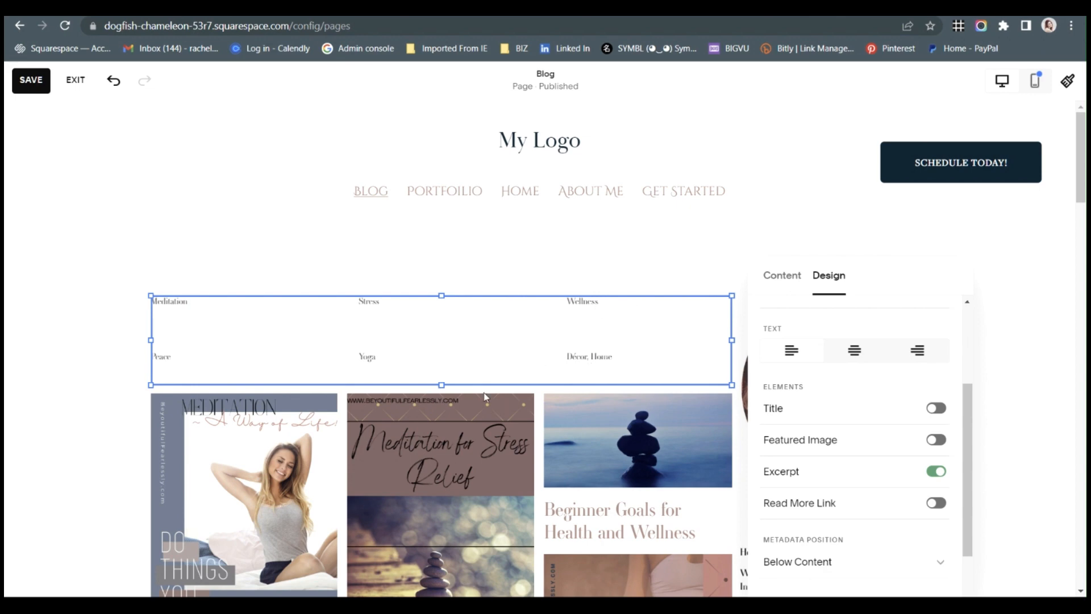
Set the primary metadata of the Summary block above the blog posts to None.
{"action": "left_click", "coordinate": [782, 277]}
{"action": "left_click", "coordinate": [843, 434]}
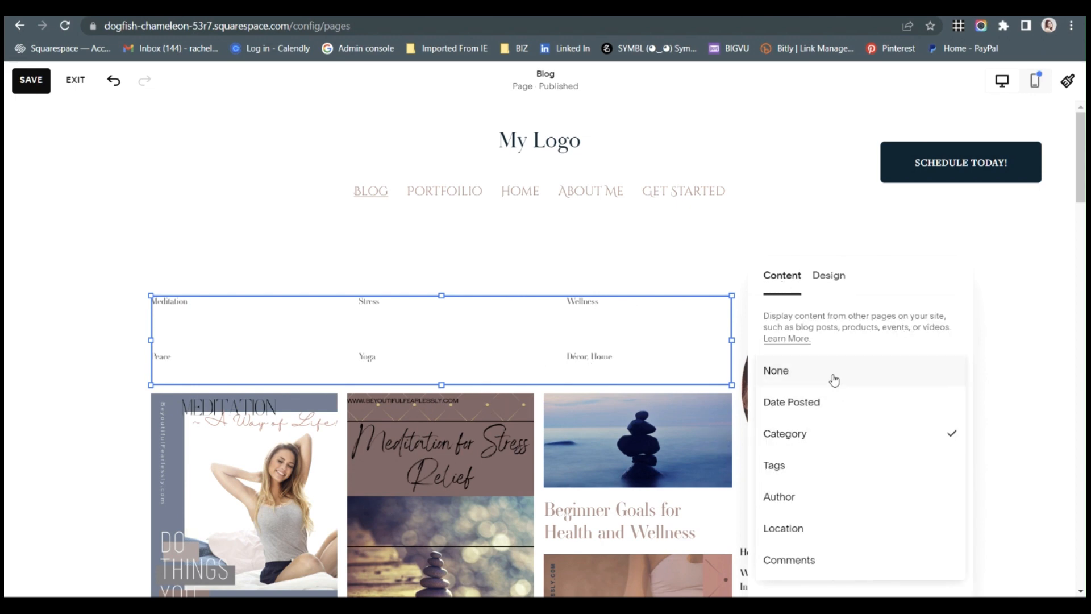
{"action": "left_click", "coordinate": [834, 379]}
Filter the Summary block's items by the categories Yoga, Meditation, Wellness and Peace.
{"action": "left_click", "coordinate": [841, 548]}
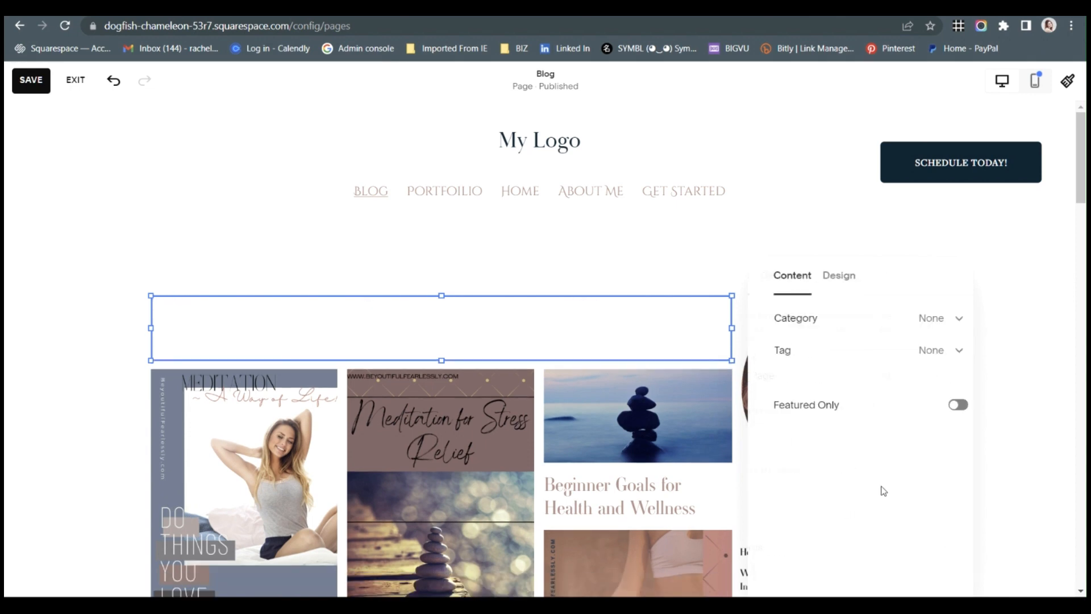
{"action": "left_click", "coordinate": [918, 318]}
{"action": "scroll", "coordinate": [836, 441], "scroll_direction": "down", "scroll_amount": 3}
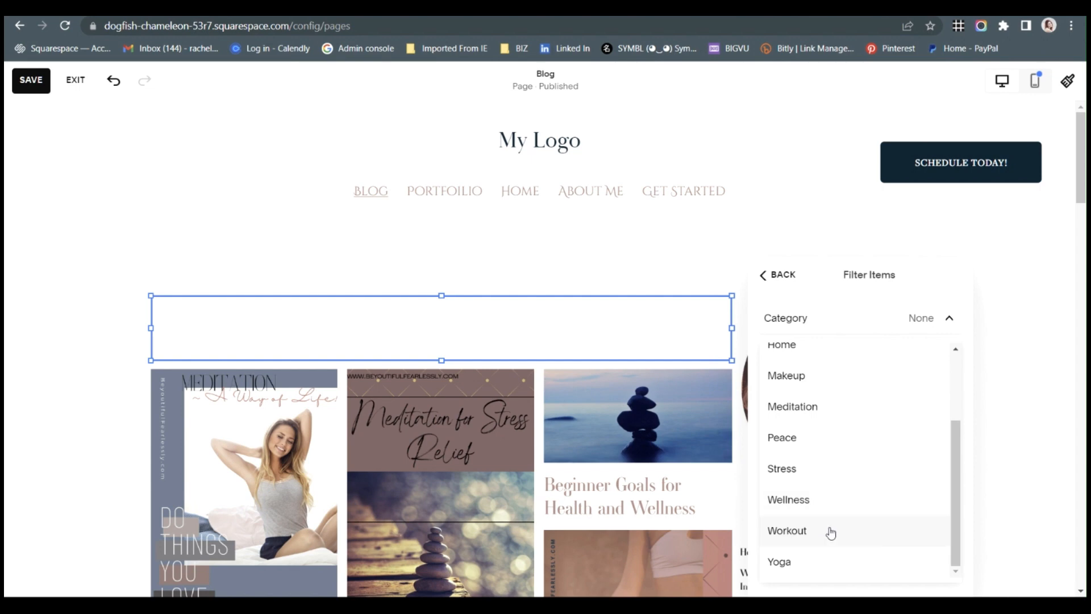
{"action": "left_click", "coordinate": [829, 559]}
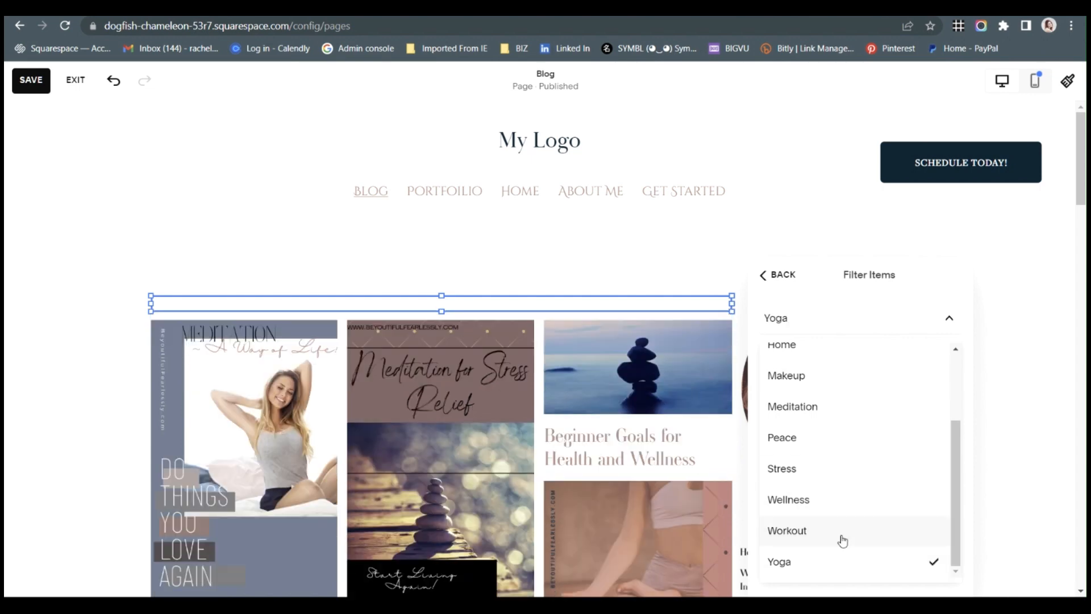
{"action": "left_click", "coordinate": [837, 408]}
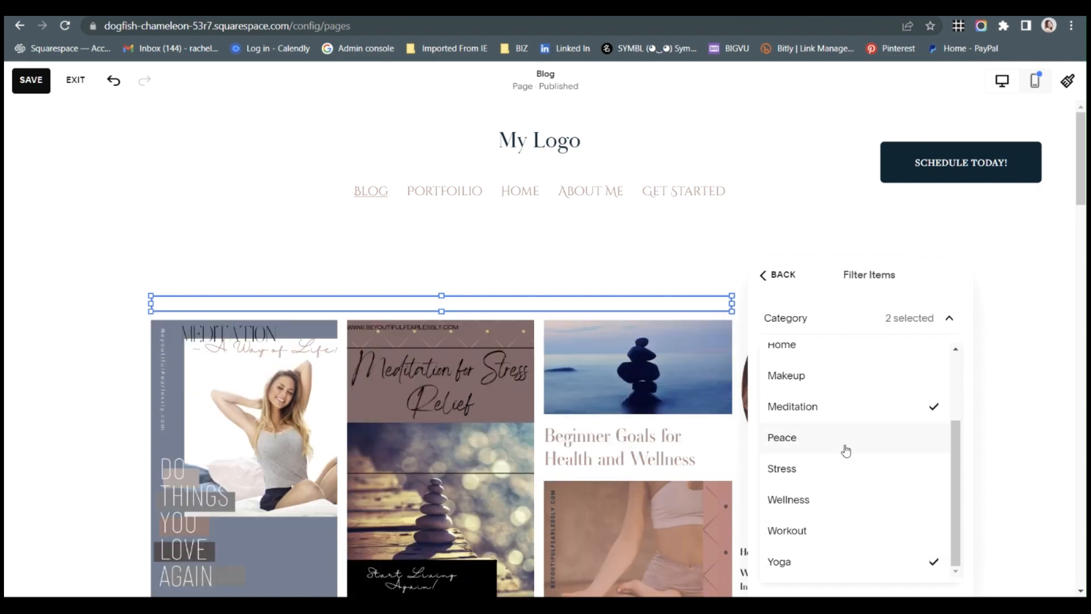
{"action": "left_click", "coordinate": [845, 503]}
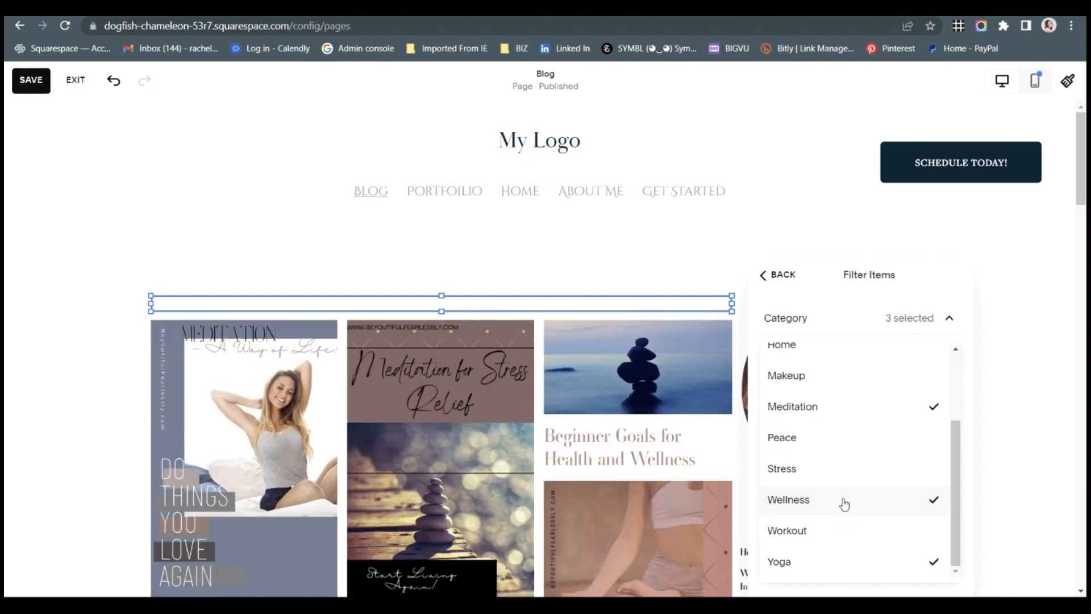
{"action": "left_click", "coordinate": [851, 433]}
{"action": "left_click", "coordinate": [904, 322]}
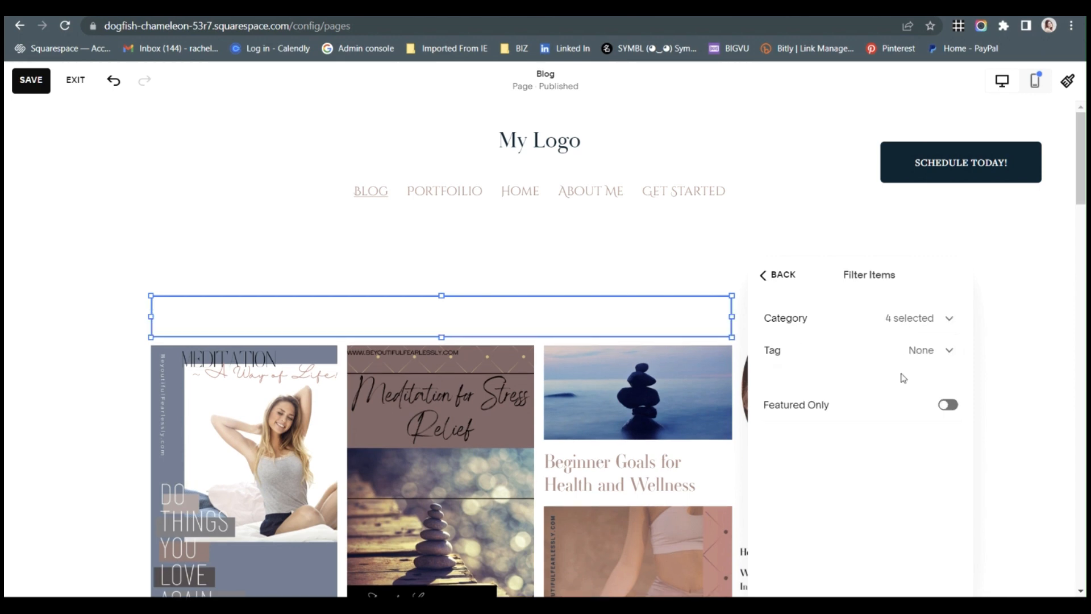
Filter the Summary block's items by tags including Anxiety Relief, Beginner Goals, Home, Health, Healing, Inner Peace and Wellness.
{"action": "left_click", "coordinate": [917, 352]}
{"action": "scroll", "coordinate": [889, 453], "scroll_direction": "down", "scroll_amount": 3}
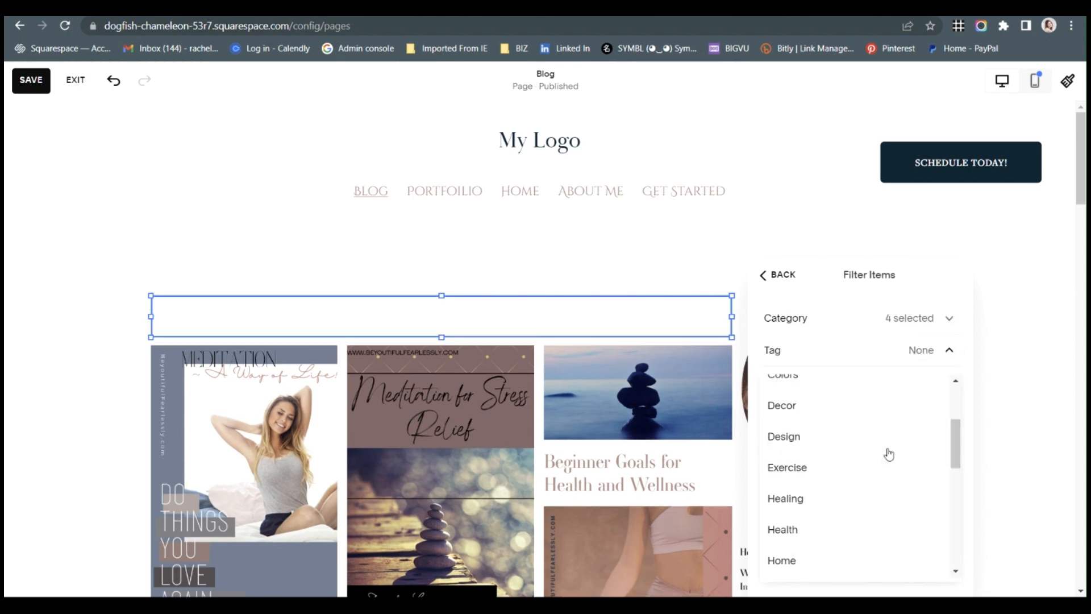
{"action": "scroll", "coordinate": [890, 449], "scroll_direction": "up", "scroll_amount": 3}
{"action": "left_click", "coordinate": [888, 429]}
{"action": "left_click", "coordinate": [884, 452]}
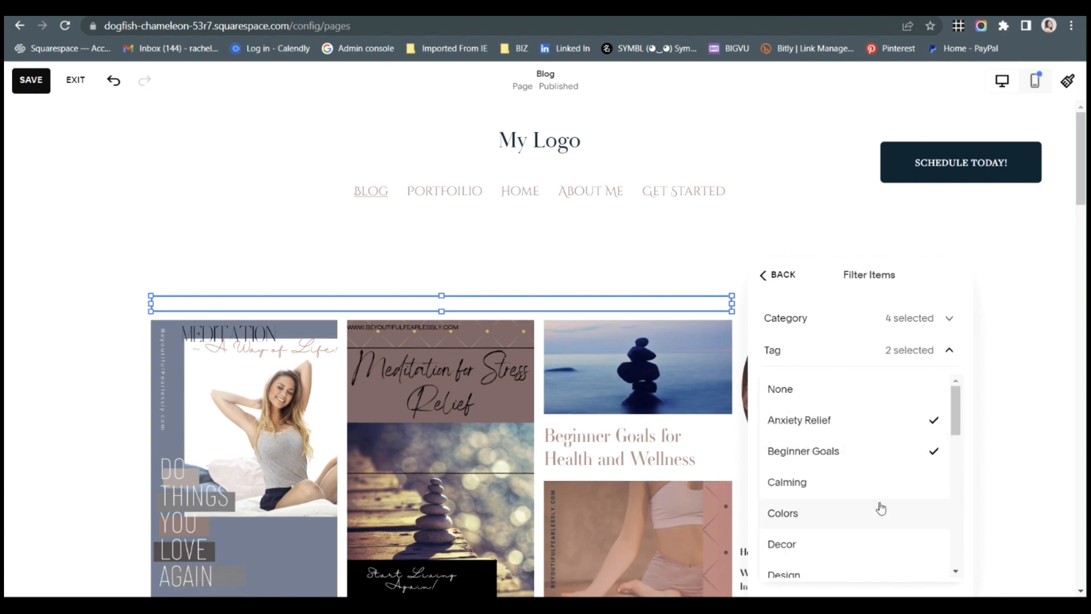
{"action": "left_click", "coordinate": [880, 532]}
{"action": "scroll", "coordinate": [884, 554], "scroll_direction": "down", "scroll_amount": 4}
{"action": "left_click", "coordinate": [885, 481]}
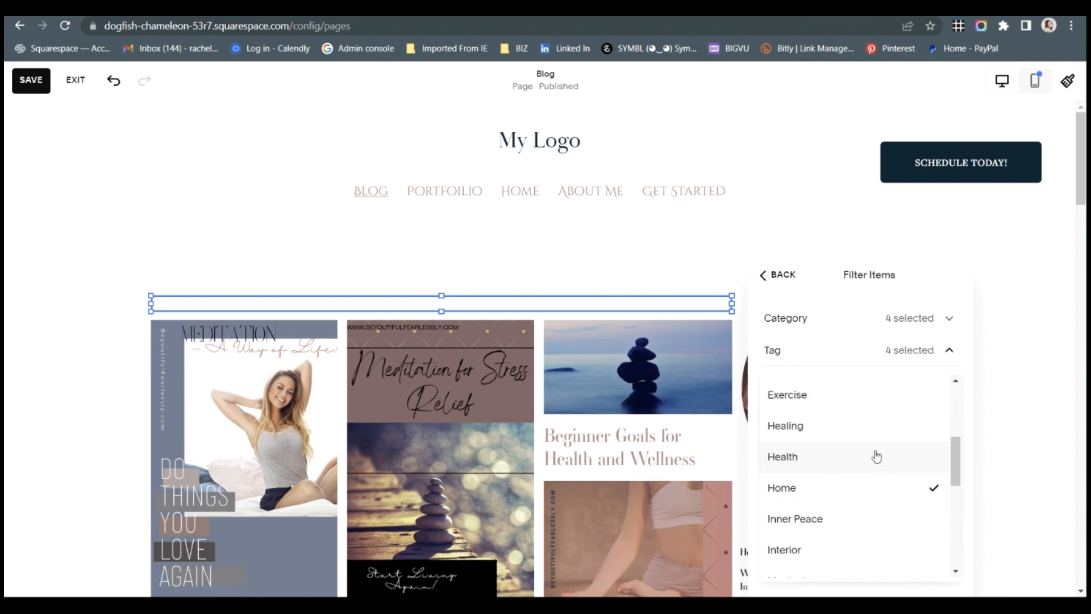
{"action": "left_click", "coordinate": [872, 457]}
{"action": "left_click", "coordinate": [867, 430]}
{"action": "left_click", "coordinate": [870, 518]}
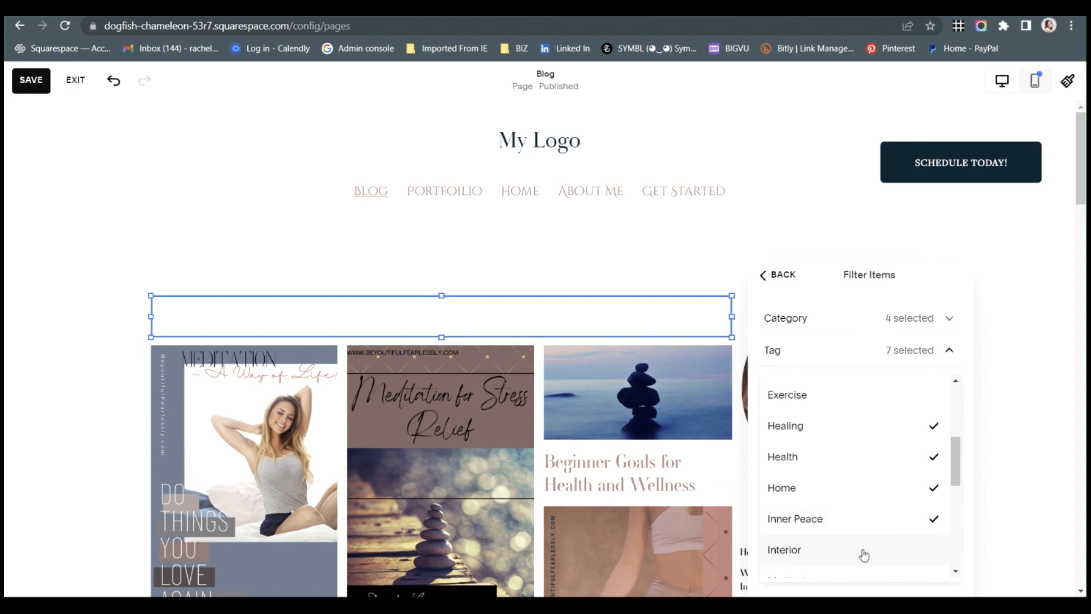
{"action": "scroll", "coordinate": [864, 554], "scroll_direction": "down", "scroll_amount": 5}
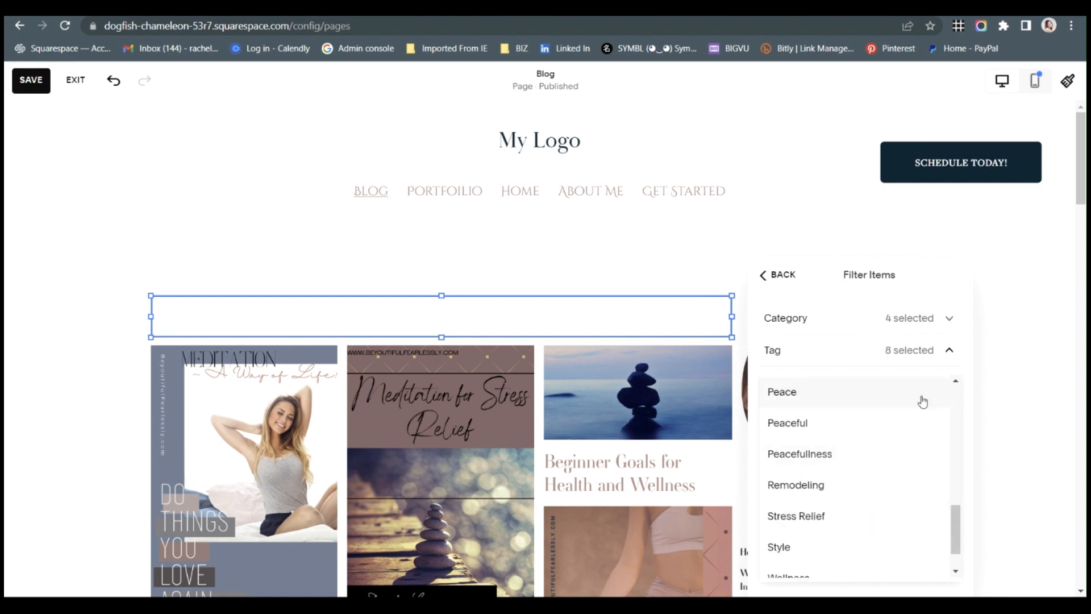
{"action": "scroll", "coordinate": [849, 506], "scroll_direction": "down", "scroll_amount": 1}
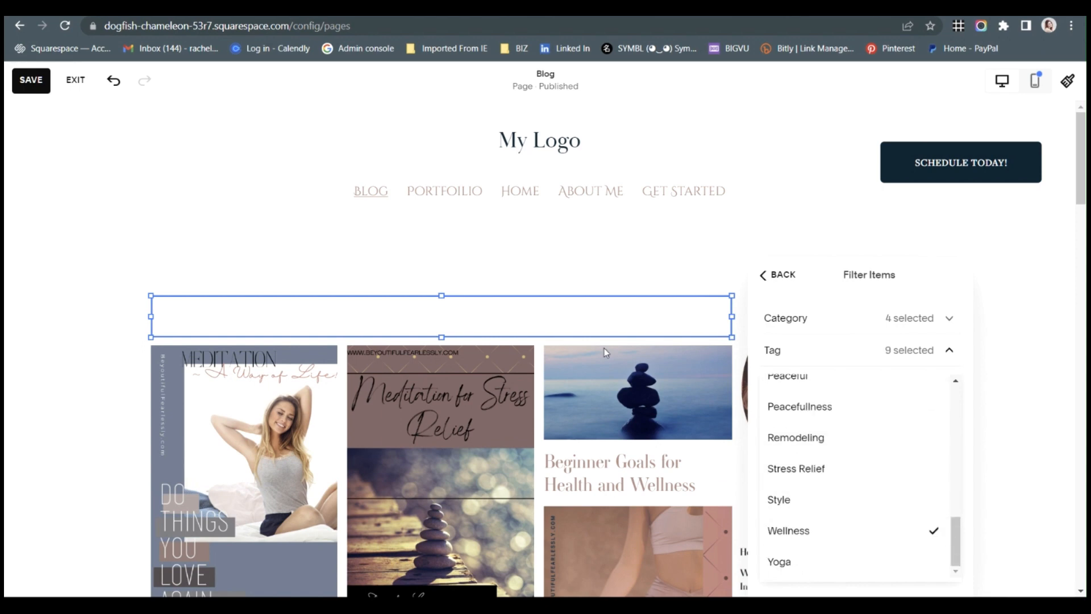
Reset the Tag and Category filters of the Summary block above the blog posts to None.
{"action": "left_click", "coordinate": [581, 313]}
{"action": "left_click", "coordinate": [927, 359]}
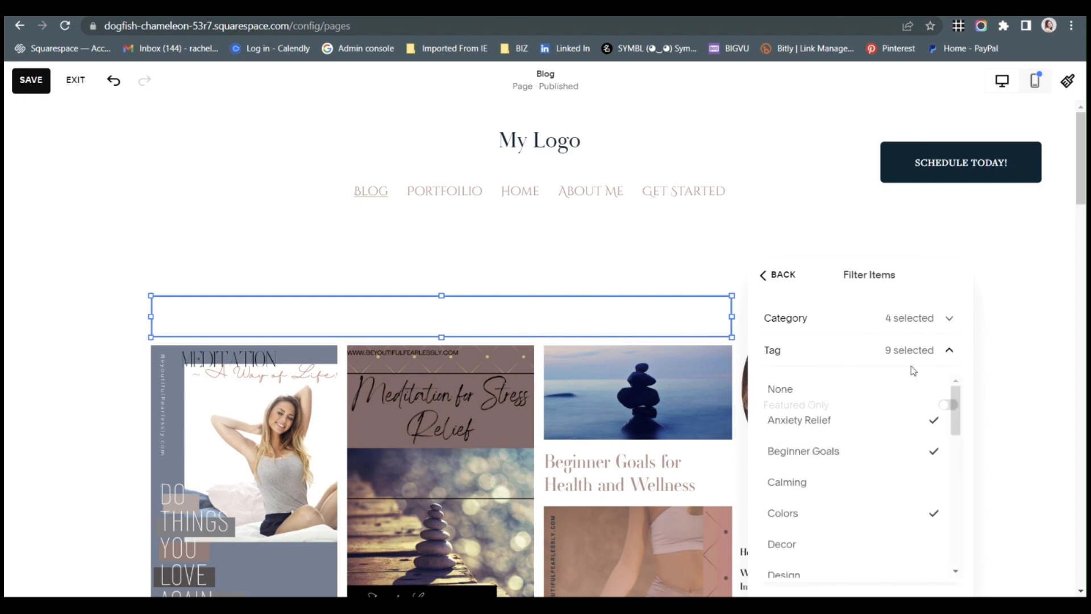
{"action": "left_click", "coordinate": [880, 390]}
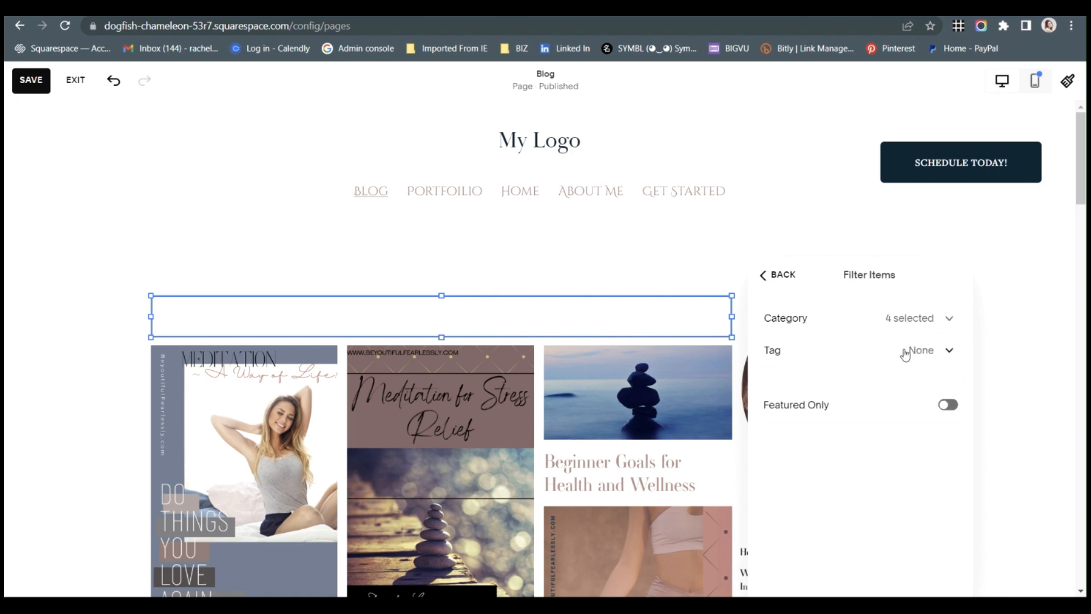
{"action": "left_click", "coordinate": [927, 325]}
{"action": "left_click", "coordinate": [891, 360]}
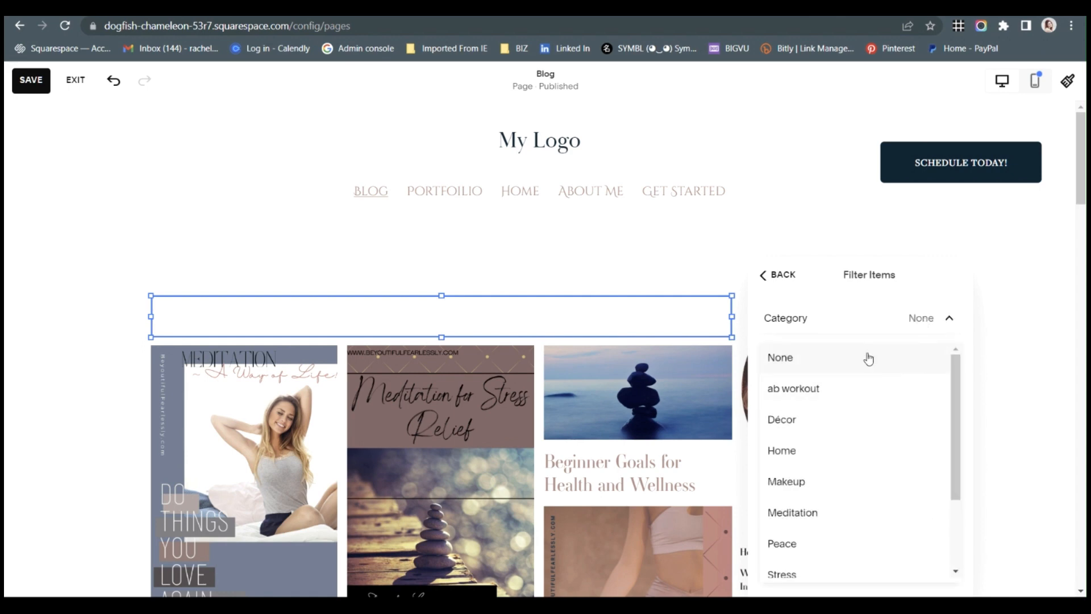
{"action": "left_click", "coordinate": [793, 290]}
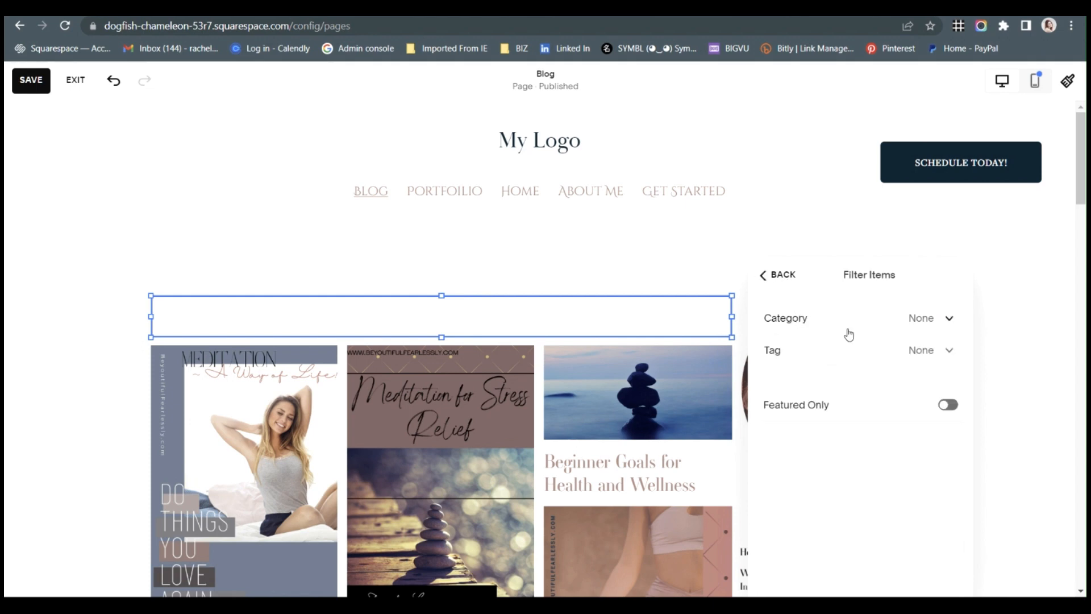
Filter the Summary block's items by the tags Beginner Goals, Colors, Peaceful and Peacefulness, and turn on Featured Only.
{"action": "left_click", "coordinate": [900, 352]}
{"action": "left_click", "coordinate": [857, 453]}
{"action": "left_click", "coordinate": [867, 512]}
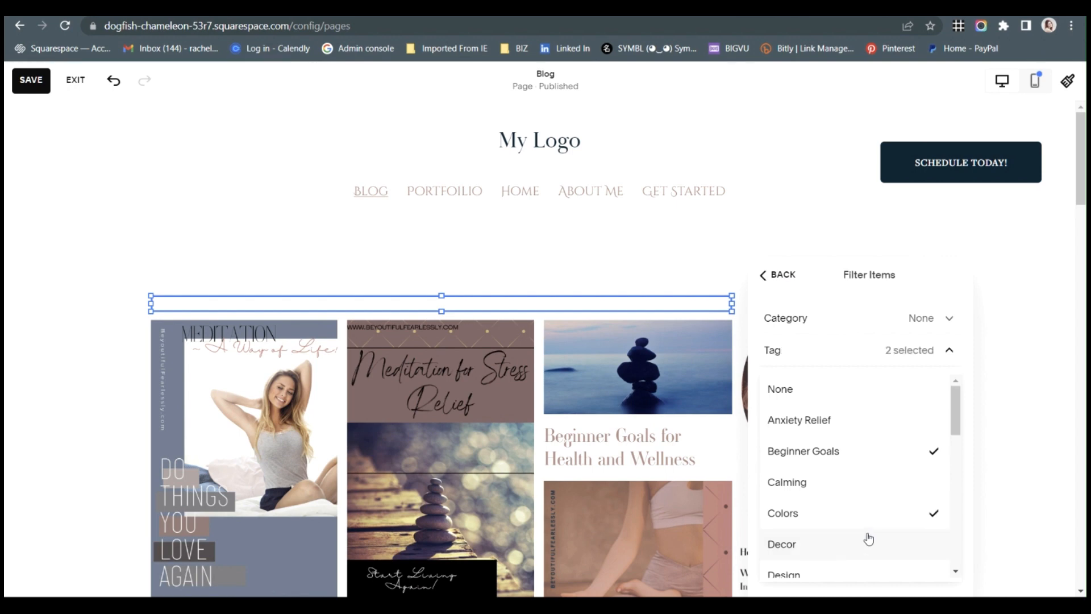
{"action": "scroll", "coordinate": [869, 523], "scroll_direction": "down", "scroll_amount": 3}
{"action": "scroll", "coordinate": [869, 524], "scroll_direction": "down", "scroll_amount": 5}
{"action": "left_click", "coordinate": [867, 500]}
{"action": "left_click", "coordinate": [868, 518]}
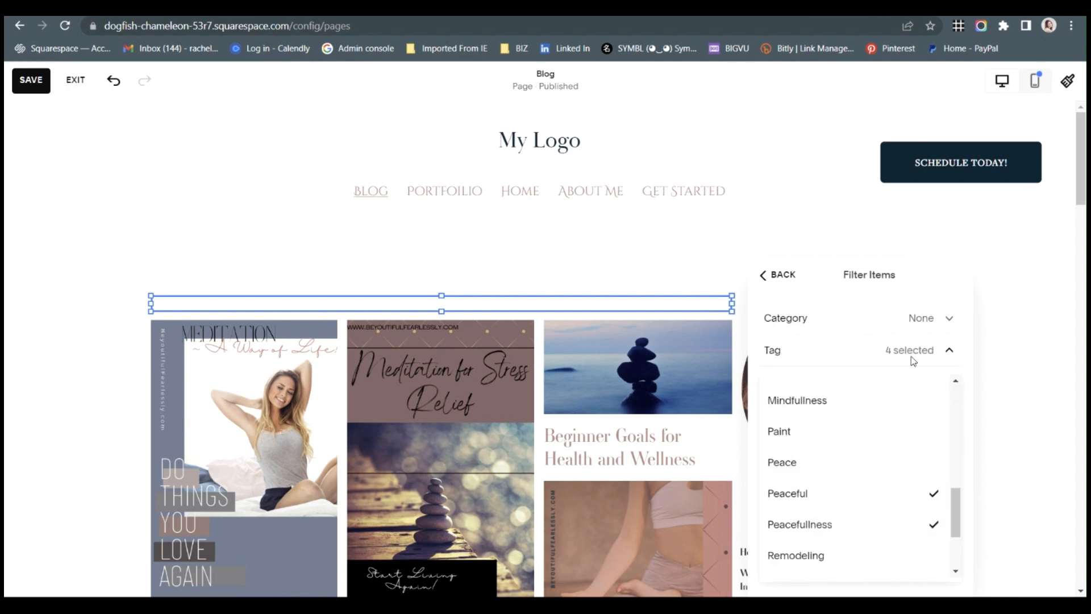
{"action": "left_click", "coordinate": [903, 351]}
{"action": "left_click", "coordinate": [946, 405]}
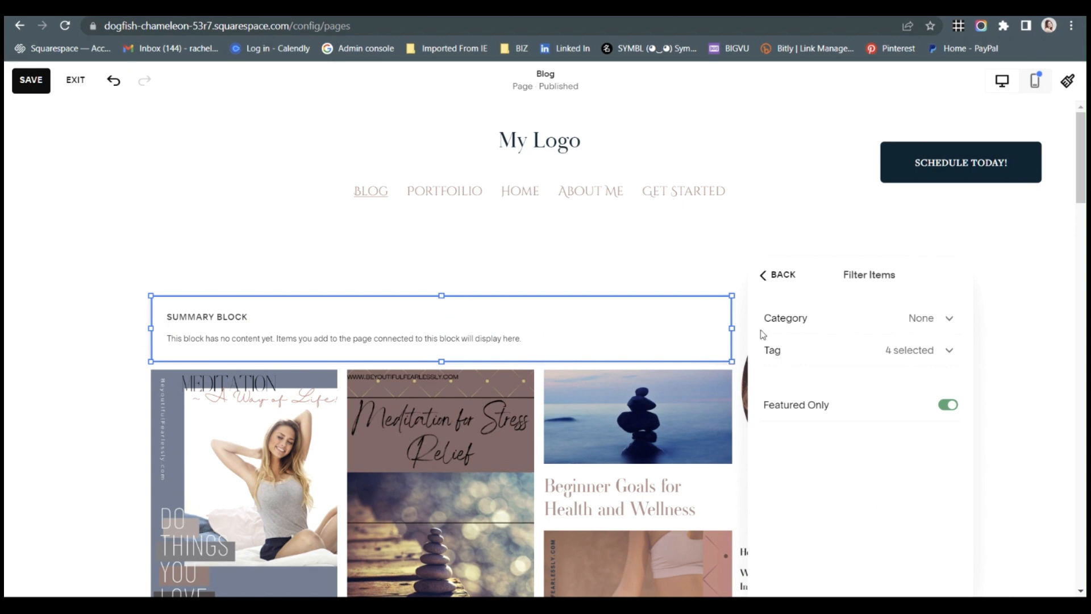
Filter the Summary block's items by three categories, including ab workout.
{"action": "left_click", "coordinate": [948, 325]}
{"action": "left_click", "coordinate": [879, 388]}
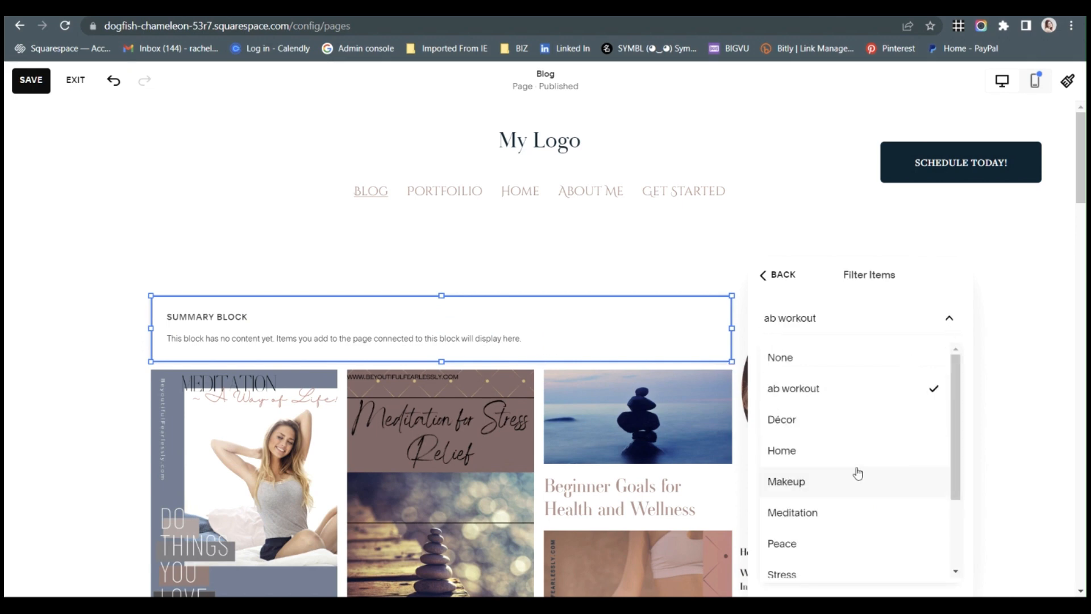
{"action": "scroll", "coordinate": [858, 473], "scroll_direction": "down", "scroll_amount": 2}
{"action": "left_click", "coordinate": [854, 468]}
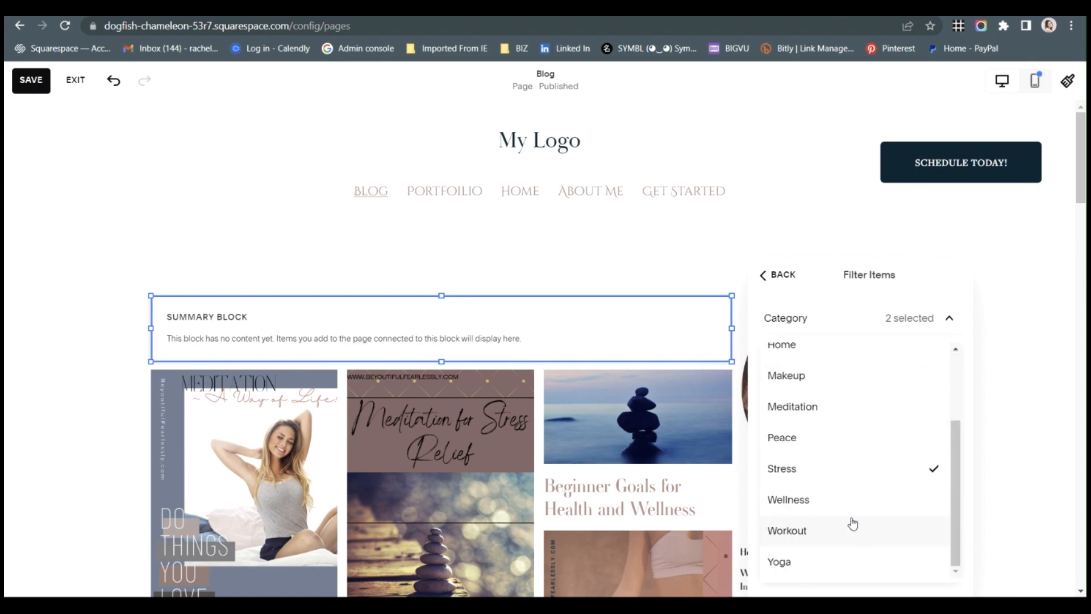
{"action": "left_click", "coordinate": [852, 524]}
{"action": "left_click", "coordinate": [840, 472]}
{"action": "left_click", "coordinate": [834, 413]}
{"action": "left_click", "coordinate": [792, 319]}
{"action": "left_click", "coordinate": [784, 276]}
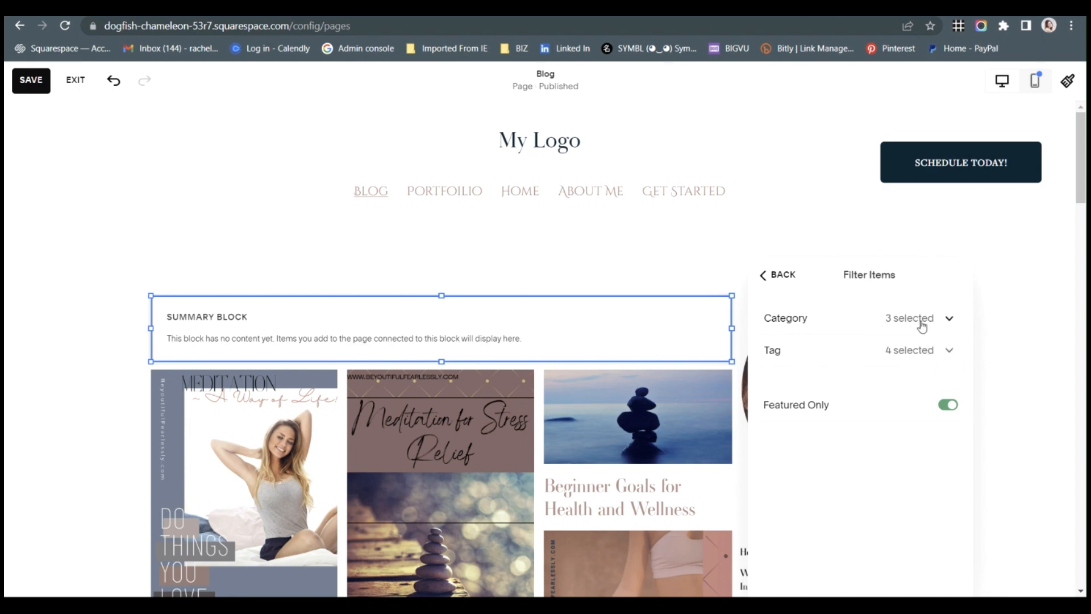
Clear all selected categories and tags from the Summary block's item filters by choosing None for both.
{"action": "left_click", "coordinate": [921, 319]}
{"action": "left_click", "coordinate": [893, 358]}
{"action": "left_click", "coordinate": [926, 320]}
{"action": "left_click", "coordinate": [919, 351]}
{"action": "left_click", "coordinate": [869, 392]}
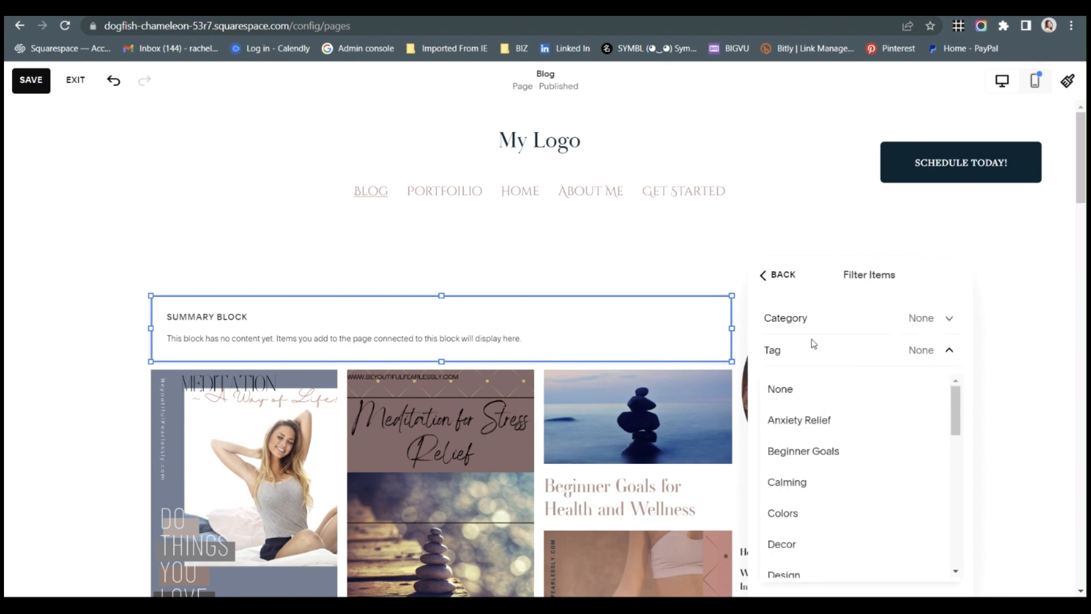
{"action": "left_click", "coordinate": [784, 291]}
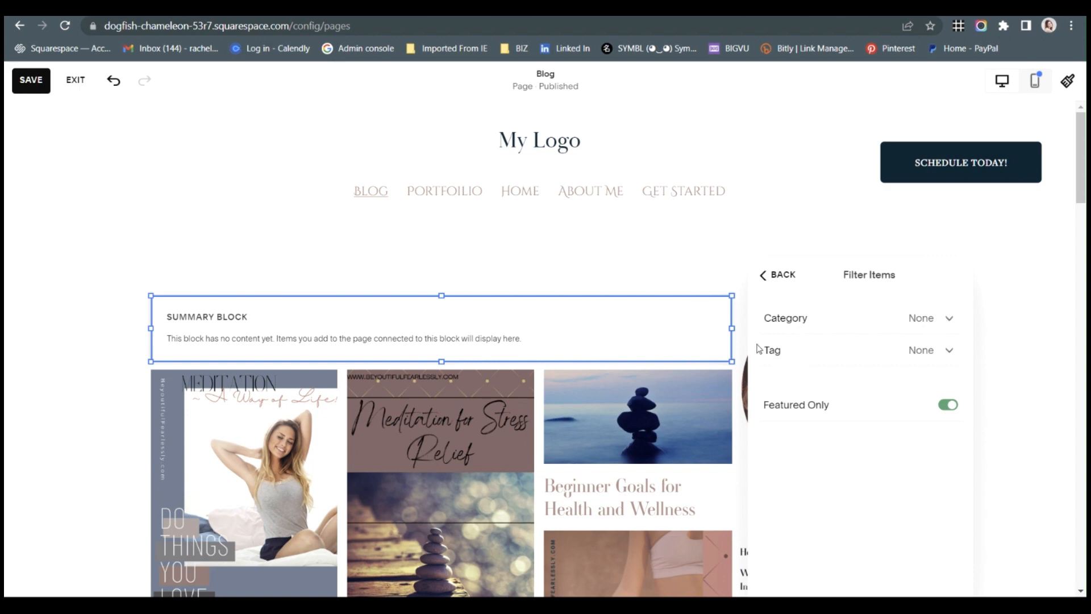
Leave the item filters and set the Summary block's primary metadata to Category.
{"action": "left_click", "coordinate": [778, 286]}
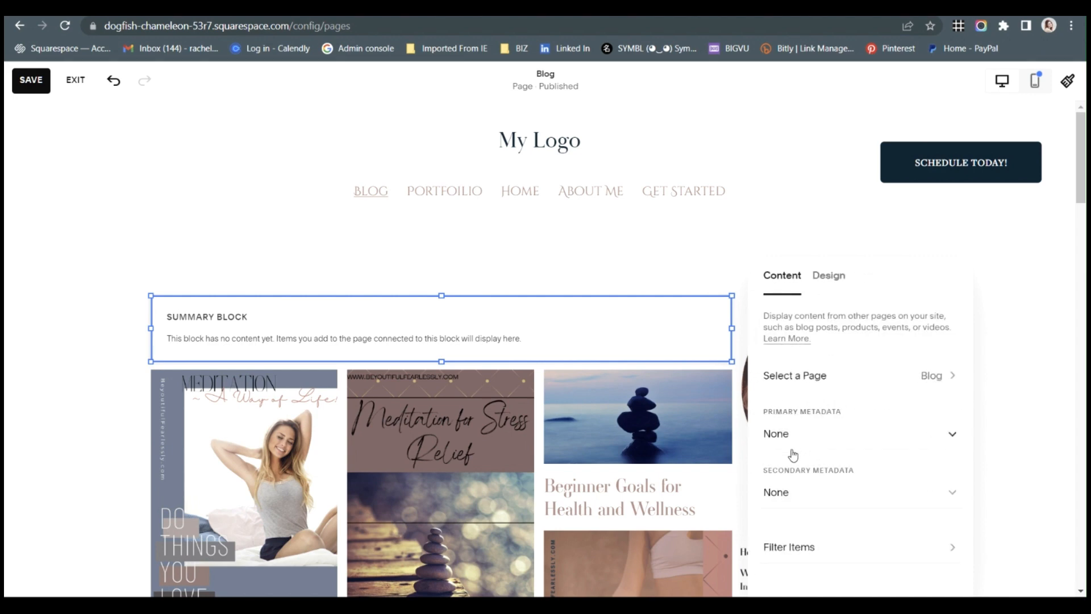
{"action": "left_click", "coordinate": [815, 434]}
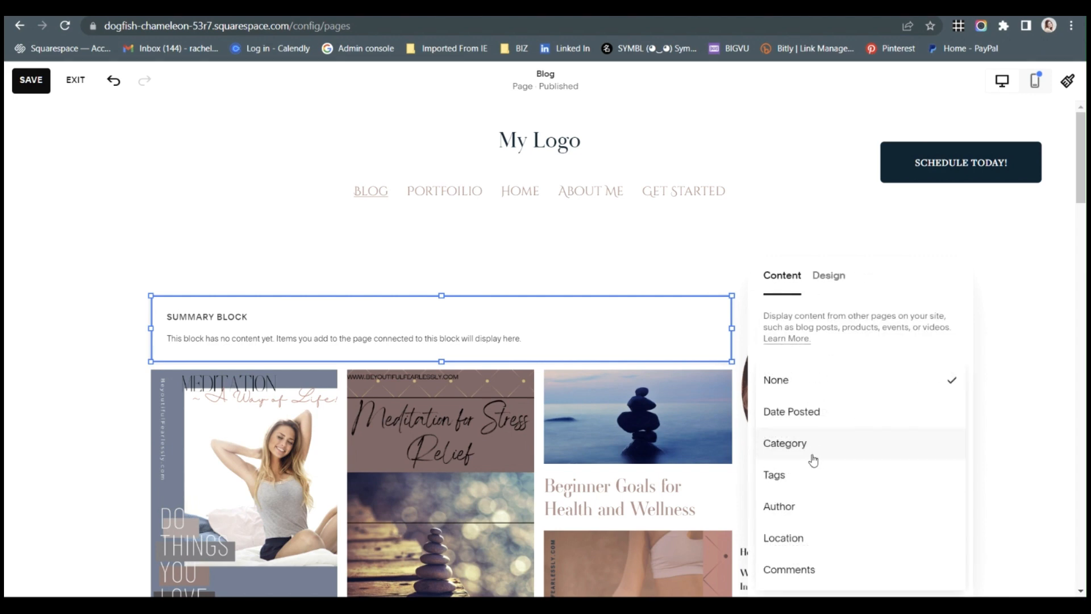
{"action": "left_click", "coordinate": [814, 459]}
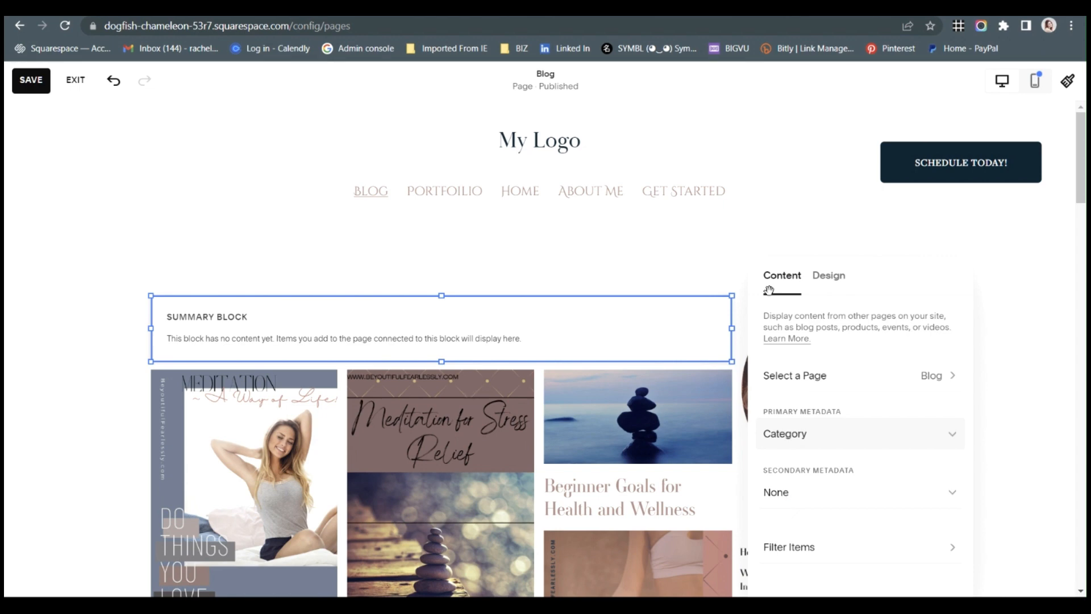
Try the Summary block's Featured Image and Excerpt elements on and off, then return to its content settings.
{"action": "left_click", "coordinate": [825, 278]}
{"action": "scroll", "coordinate": [870, 463], "scroll_direction": "down", "scroll_amount": 4}
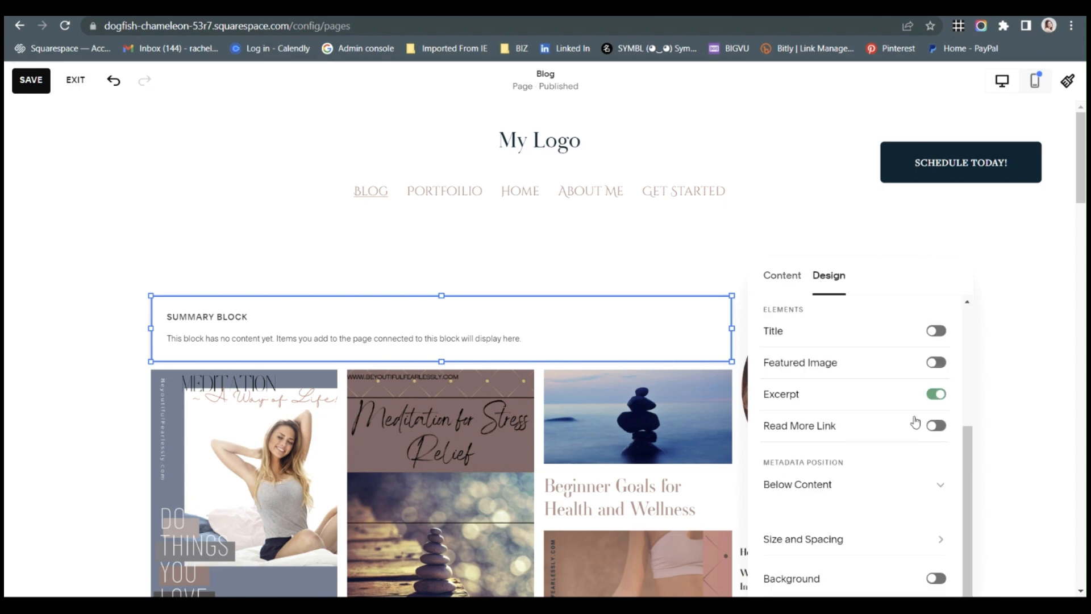
{"action": "left_click", "coordinate": [935, 364]}
{"action": "left_click", "coordinate": [935, 393]}
{"action": "left_click", "coordinate": [932, 367]}
{"action": "left_click", "coordinate": [935, 393]}
{"action": "left_click", "coordinate": [782, 277]}
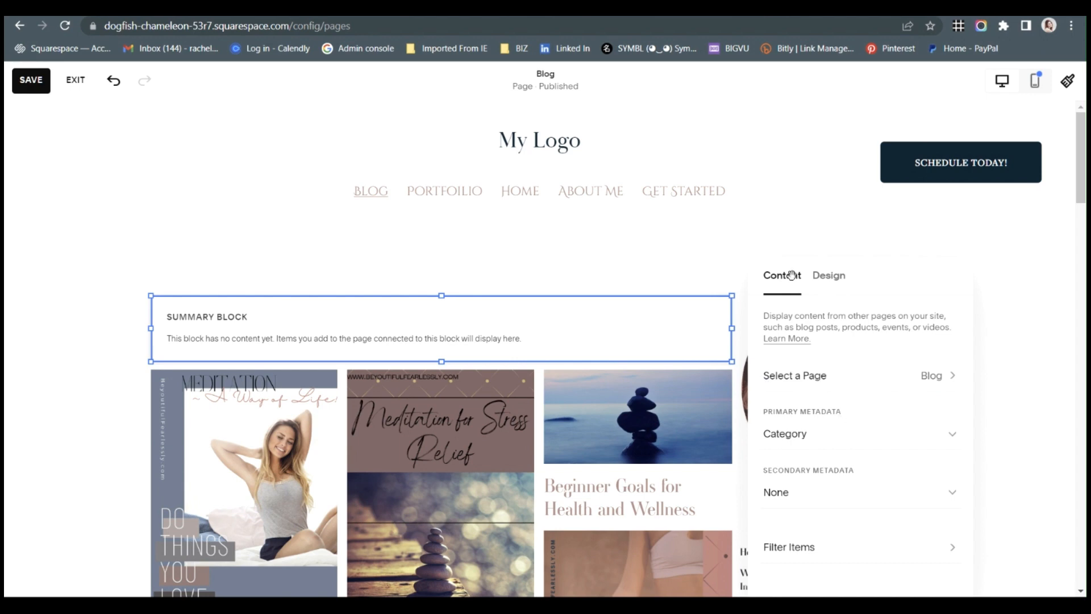
Delete the empty Summary block above the blog posts.
{"action": "left_click", "coordinate": [458, 309]}
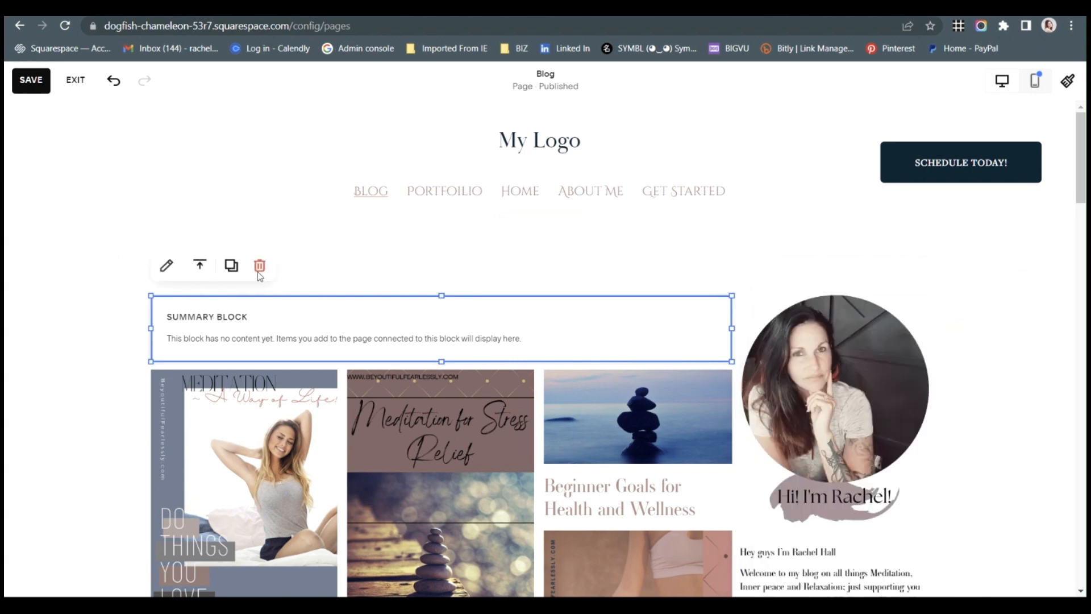
{"action": "left_click", "coordinate": [259, 266]}
Add a new Summary block over the blog posts and select Blog as its source page.
{"action": "left_click", "coordinate": [90, 250]}
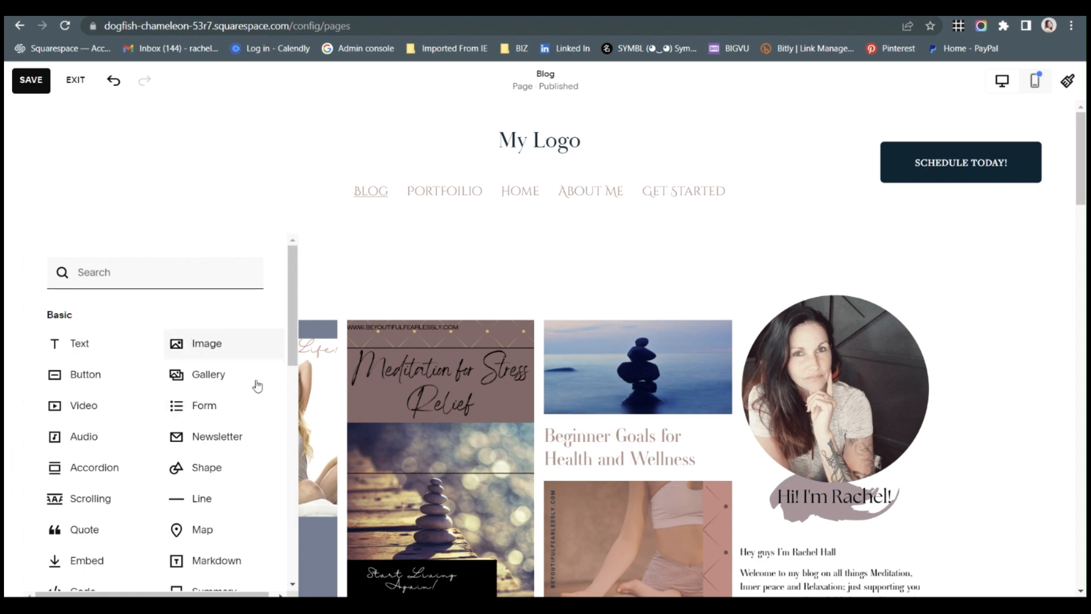
{"action": "scroll", "coordinate": [238, 546], "scroll_direction": "down", "scroll_amount": 3}
{"action": "left_click", "coordinate": [225, 447]}
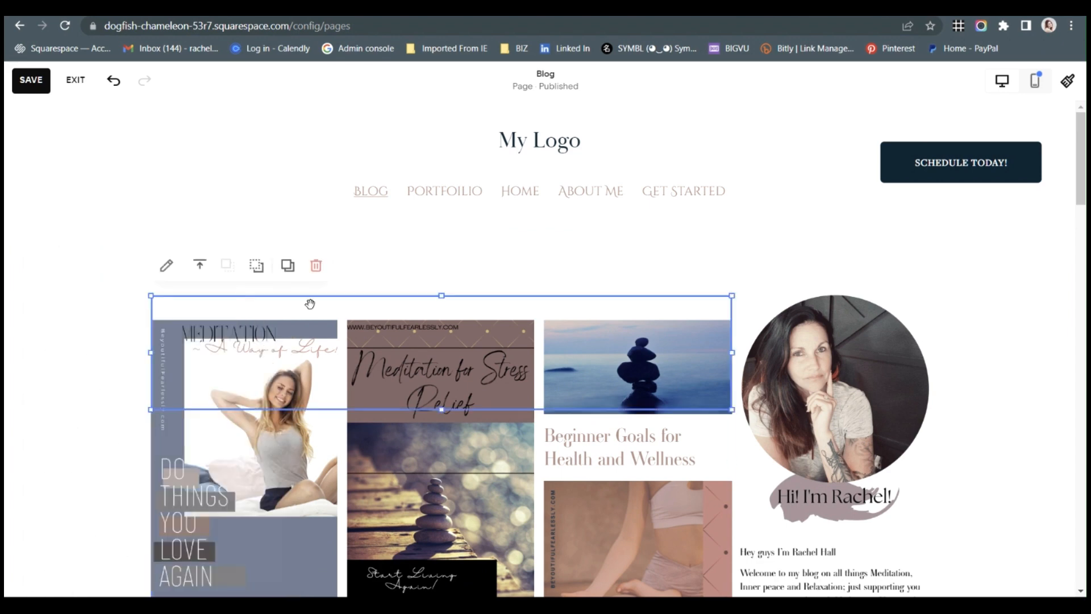
{"action": "left_click", "coordinate": [167, 266]}
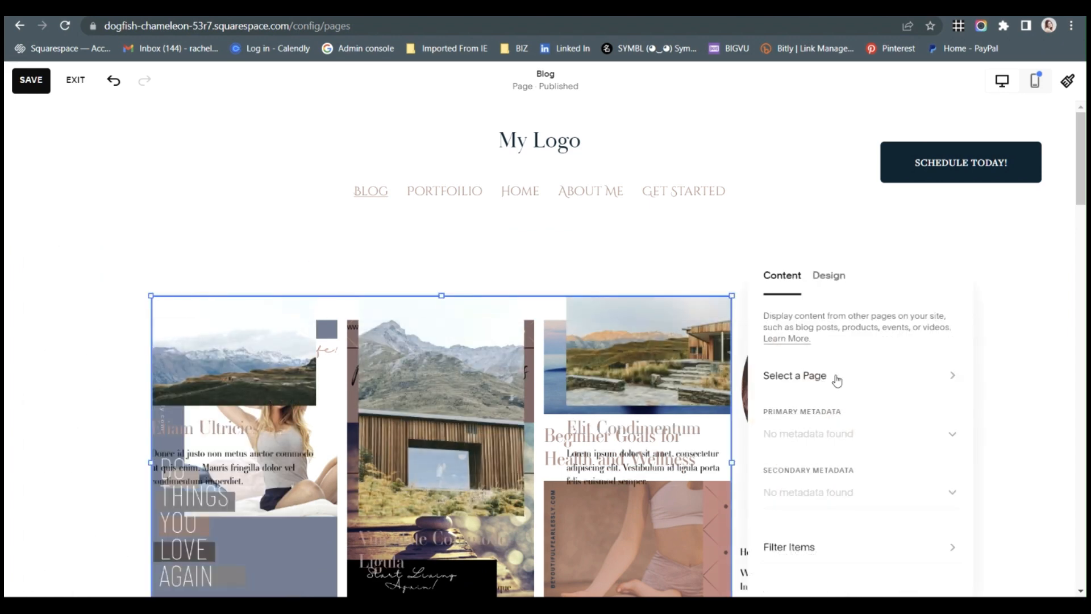
{"action": "left_click", "coordinate": [837, 376]}
{"action": "left_click", "coordinate": [826, 445]}
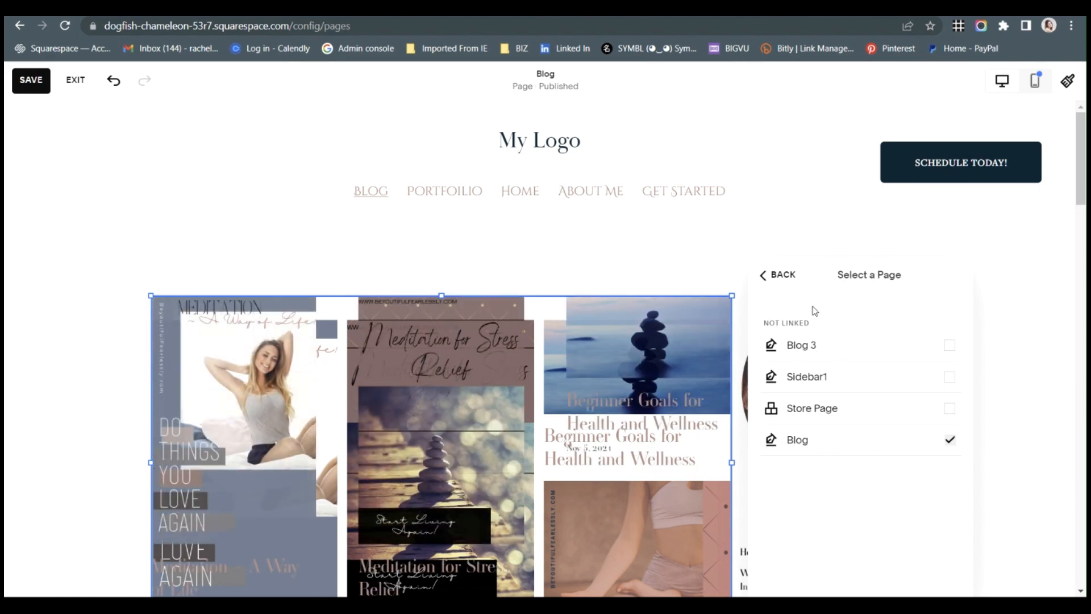
{"action": "left_click", "coordinate": [777, 276]}
Set the new Summary block's primary metadata to Tags and its number of items to 16.
{"action": "left_click", "coordinate": [796, 436]}
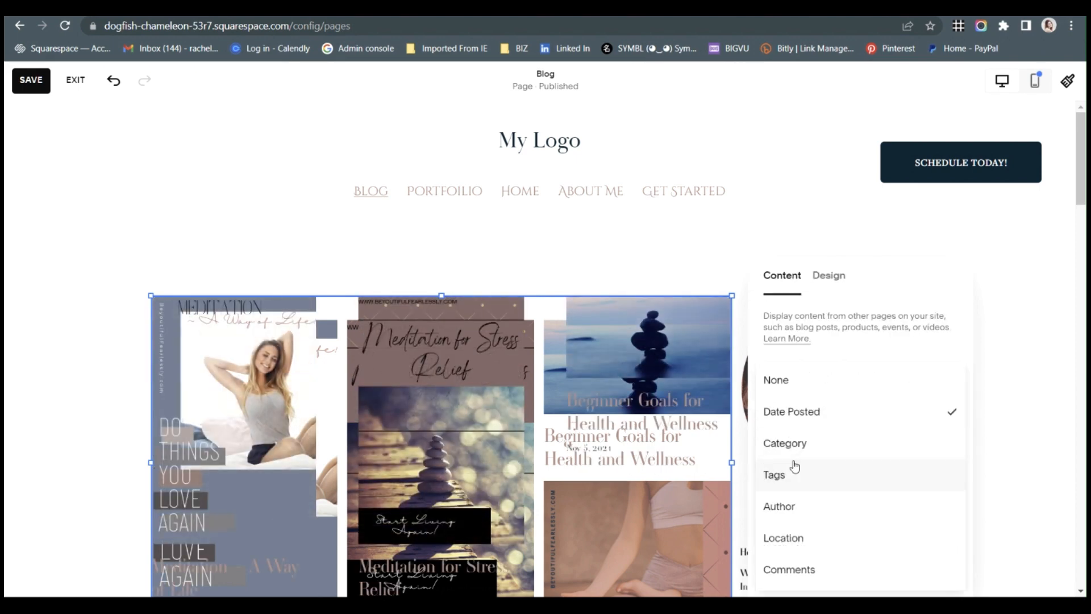
{"action": "left_click", "coordinate": [790, 445]}
{"action": "left_click", "coordinate": [793, 449]}
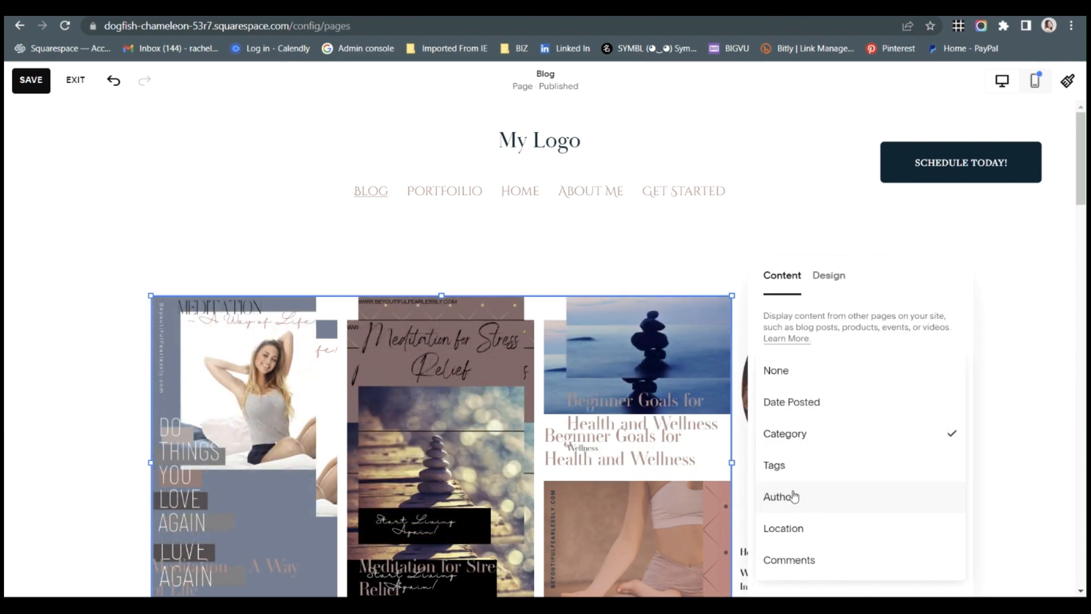
{"action": "left_click", "coordinate": [794, 466]}
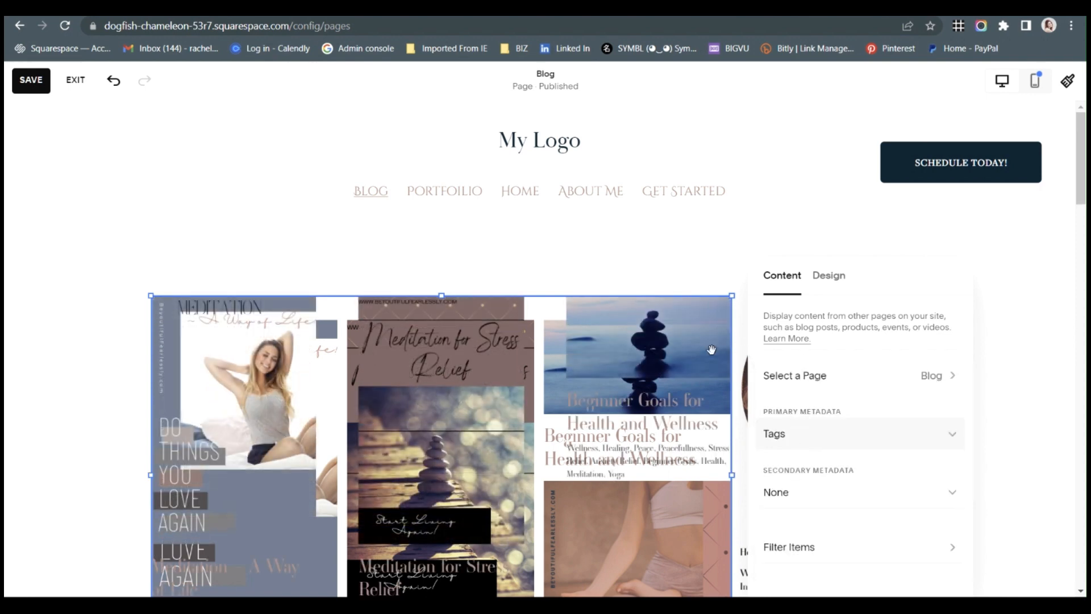
{"action": "left_click", "coordinate": [836, 279]}
{"action": "left_click", "coordinate": [858, 433]}
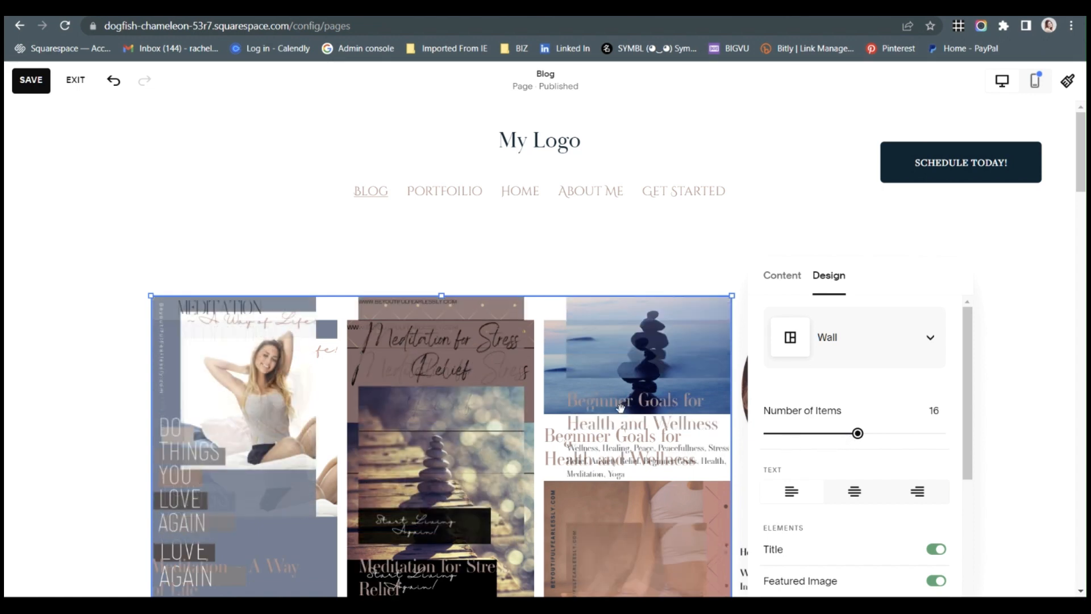
Separate the overlapping Summary blocks by moving the original blog posts block down below the new one.
{"action": "left_click_drag", "start_coordinate": [594, 361], "coordinate": [720, 352]}
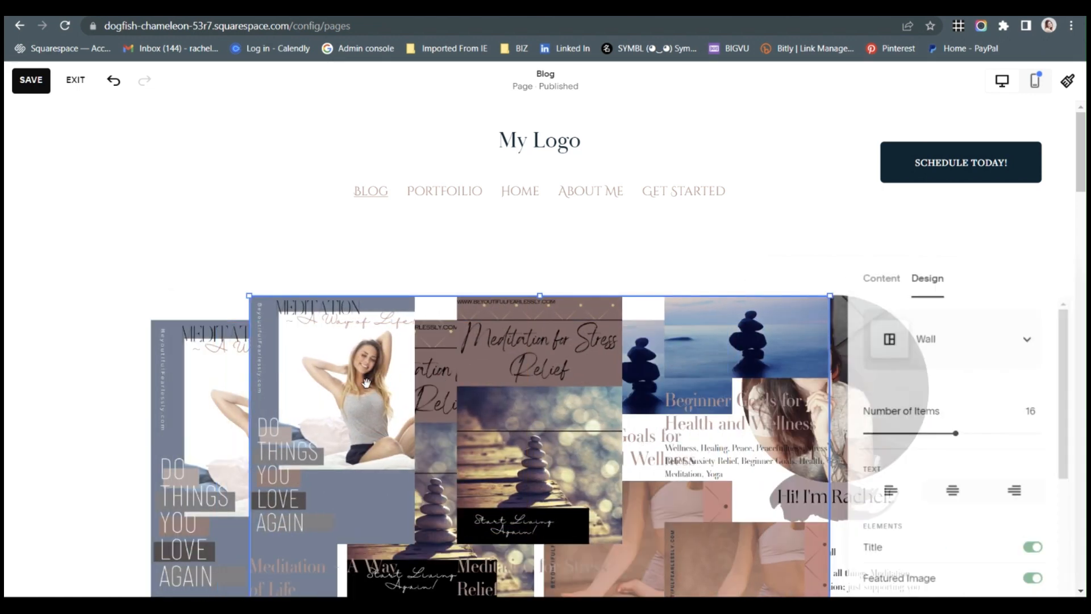
{"action": "left_click_drag", "start_coordinate": [210, 448], "coordinate": [272, 588]}
{"action": "left_click_drag", "start_coordinate": [384, 336], "coordinate": [345, 328]}
Turn off the Title and Featured Image elements of the new Summary block.
{"action": "left_click", "coordinate": [219, 216]}
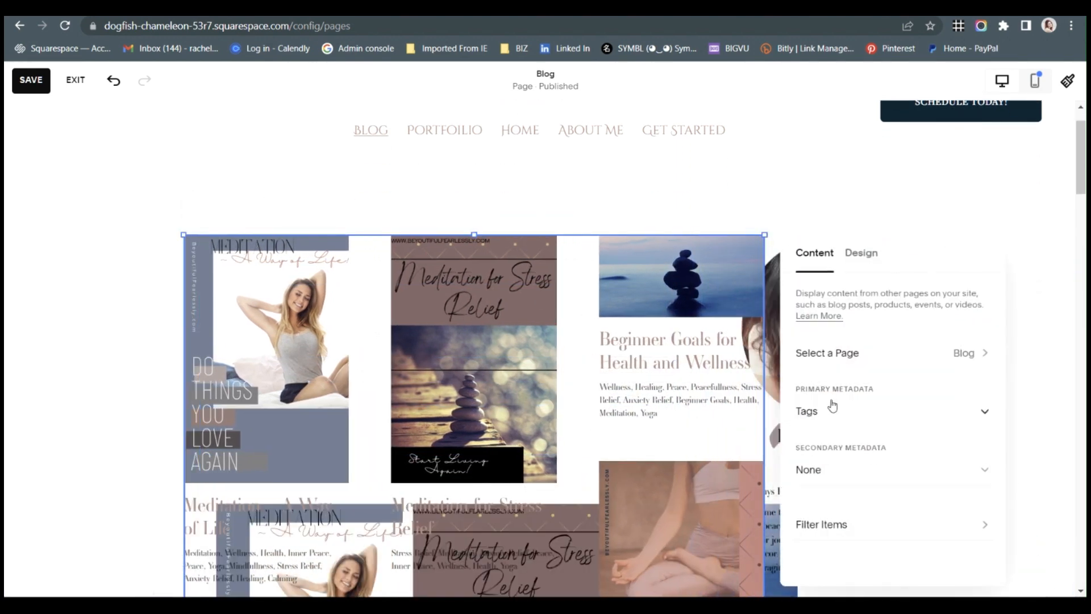
{"action": "left_click", "coordinate": [856, 253]}
{"action": "left_click", "coordinate": [967, 526]}
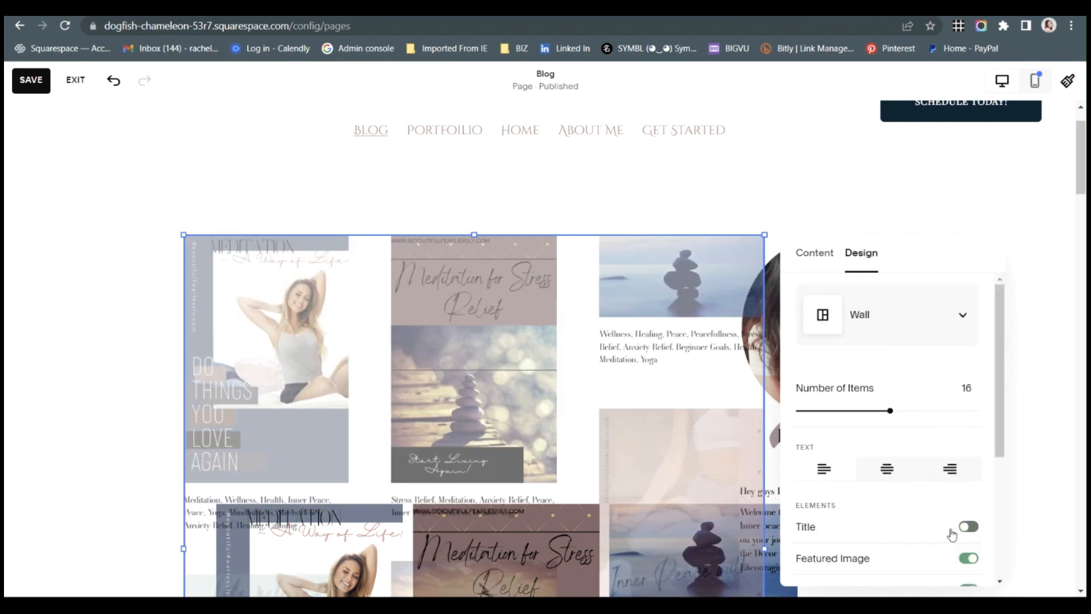
{"action": "scroll", "coordinate": [953, 529], "scroll_direction": "down", "scroll_amount": 4}
{"action": "left_click", "coordinate": [965, 347]}
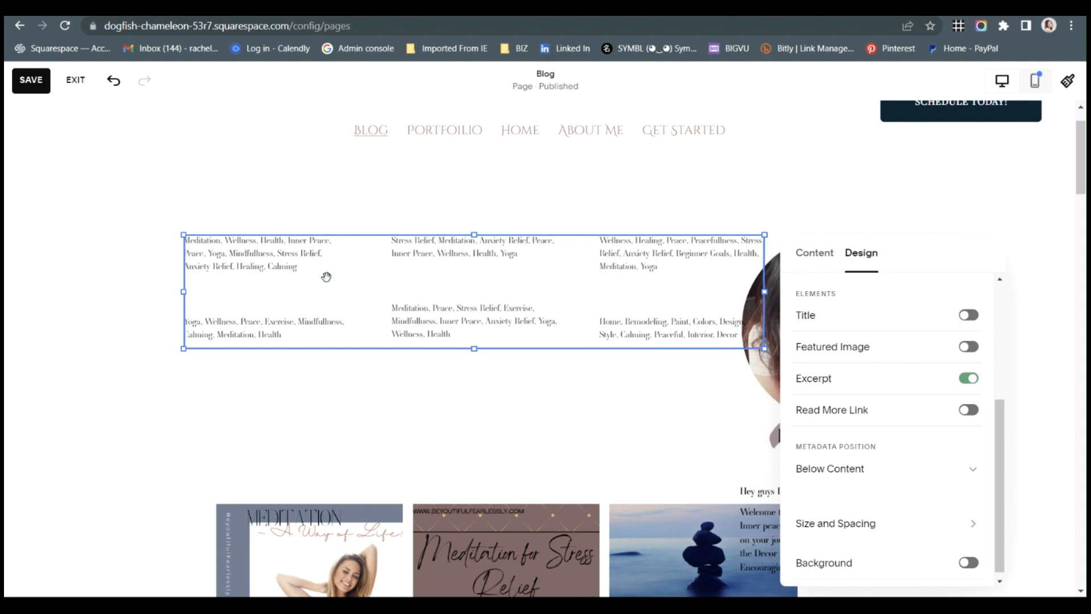
Change the new Summary block's primary metadata to Category so it lists only the post categories.
{"action": "left_click", "coordinate": [824, 270]}
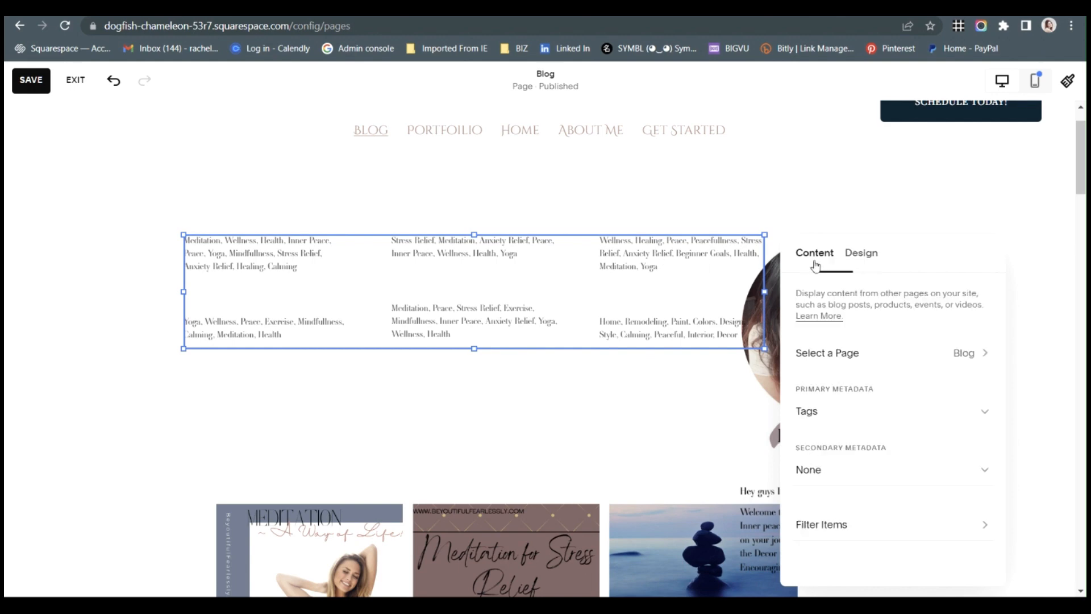
{"action": "left_click", "coordinate": [836, 409]}
{"action": "left_click", "coordinate": [836, 379]}
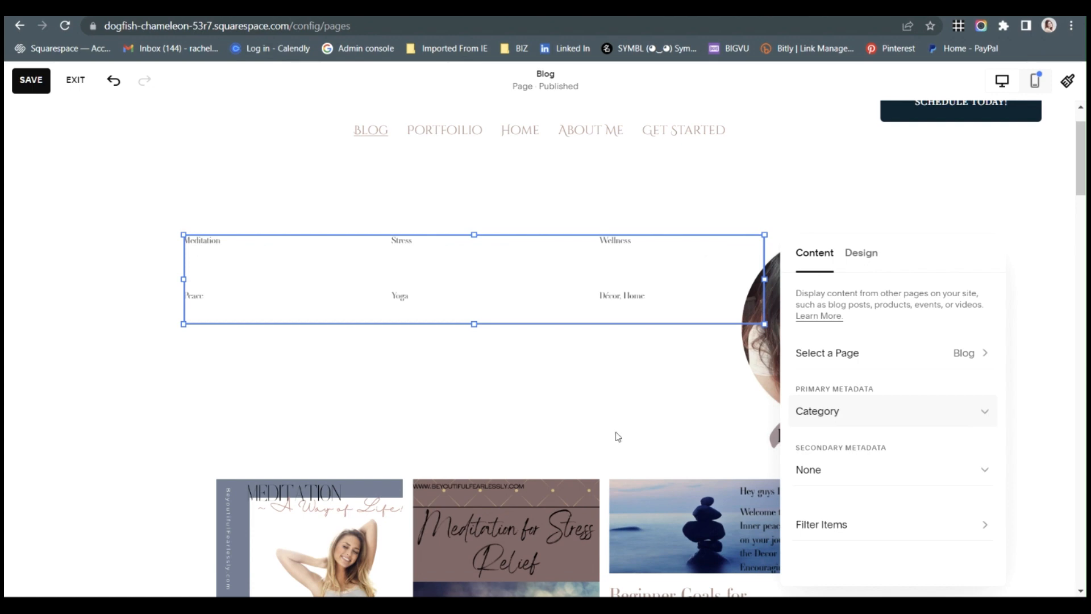
Move the blog posts Summary block up directly beneath the category list, and delete the category Summary block.
{"action": "left_click", "coordinate": [500, 395]}
{"action": "left_click_drag", "start_coordinate": [440, 500], "coordinate": [424, 365]}
{"action": "left_click", "coordinate": [529, 283]}
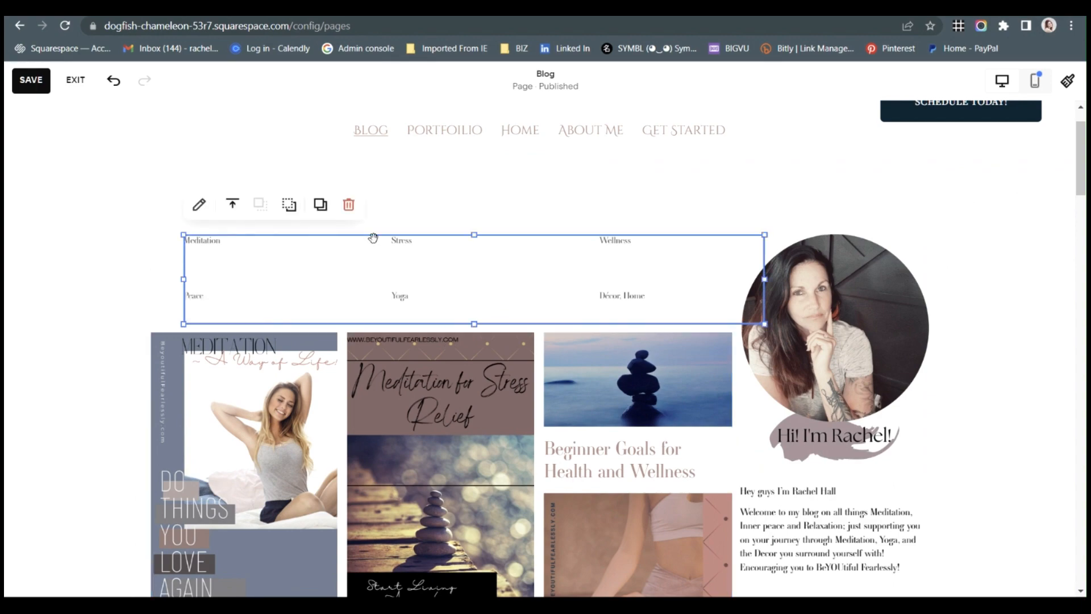
{"action": "left_click", "coordinate": [351, 206]}
{"action": "scroll", "coordinate": [574, 434], "scroll_direction": "down", "scroll_amount": 8}
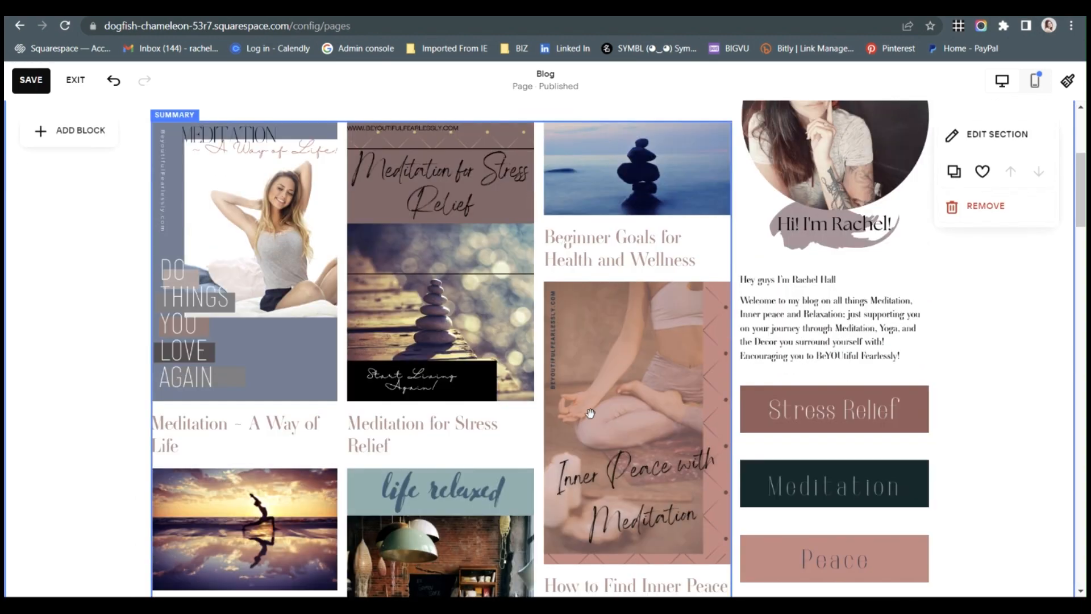
{"action": "scroll", "coordinate": [531, 417], "scroll_direction": "down", "scroll_amount": 3}
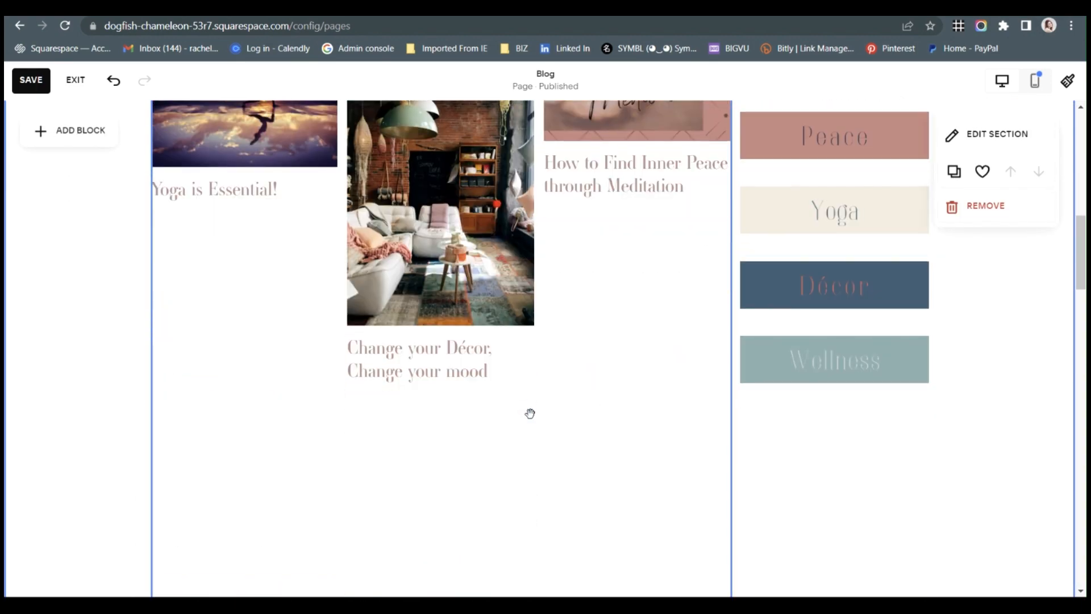
{"action": "scroll", "coordinate": [531, 411], "scroll_direction": "up", "scroll_amount": 10}
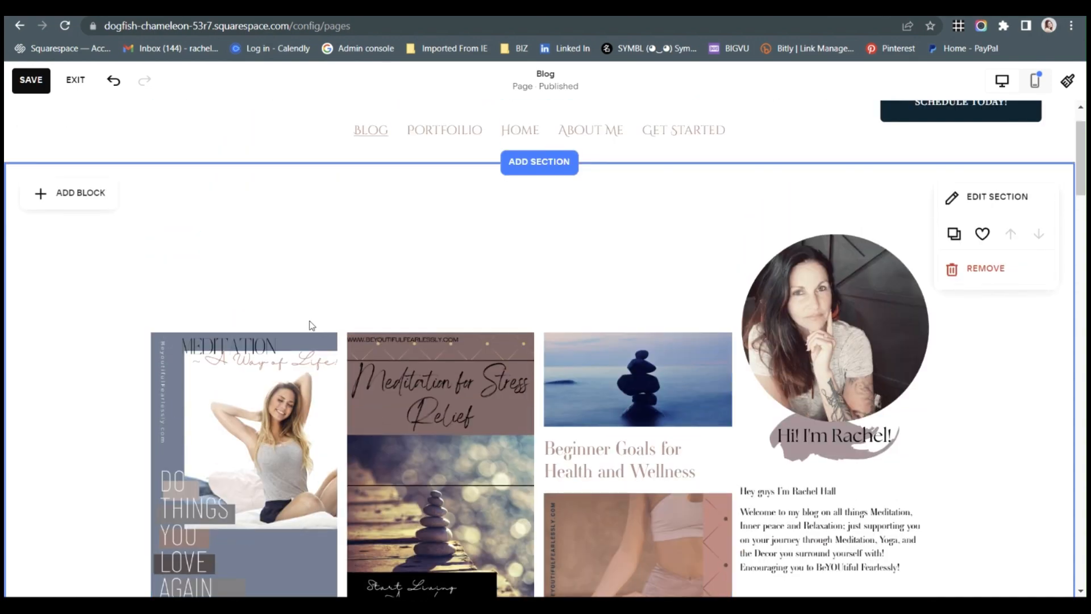
{"action": "scroll", "coordinate": [307, 330], "scroll_direction": "down", "scroll_amount": 3}
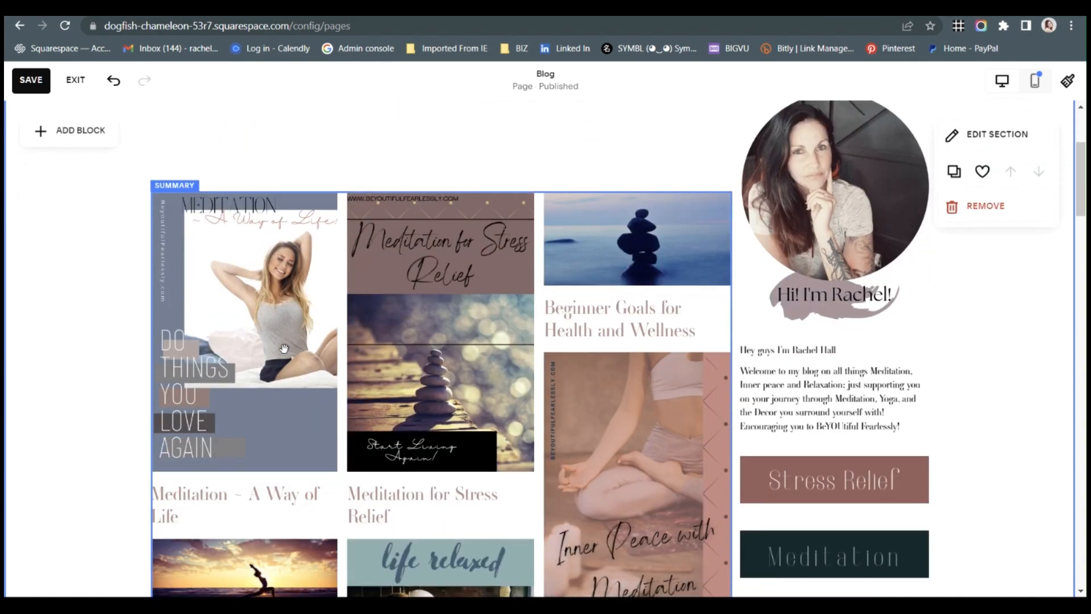